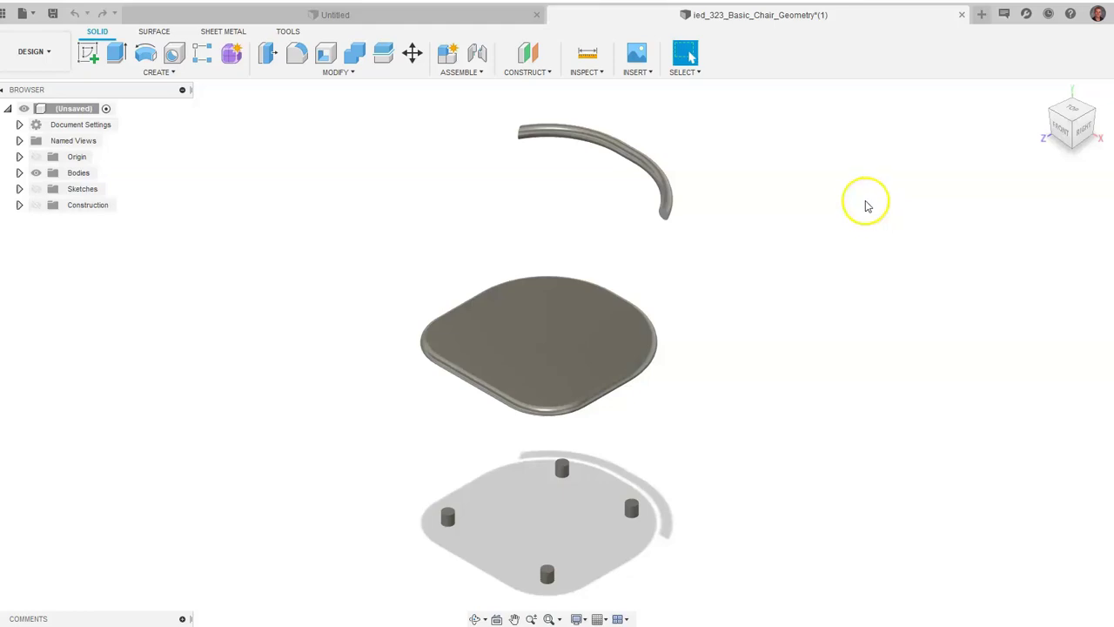
- Switch the chair geometry design to the Generative Design workspace
{"action": "left_click", "coordinate": [1083, 132]}
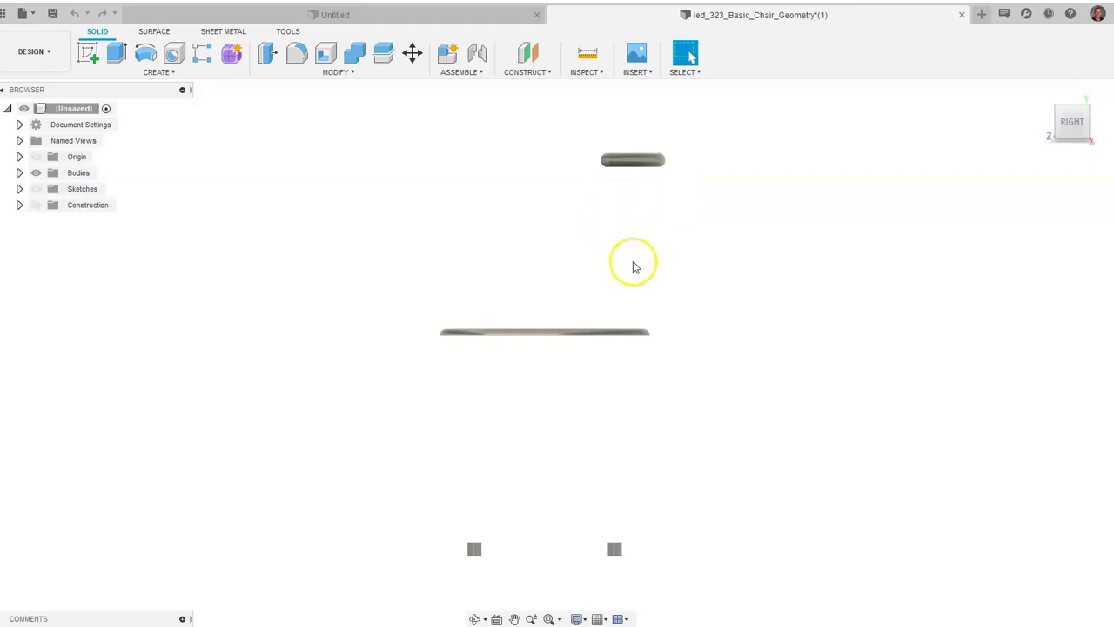
{"action": "left_click", "coordinate": [1055, 110]}
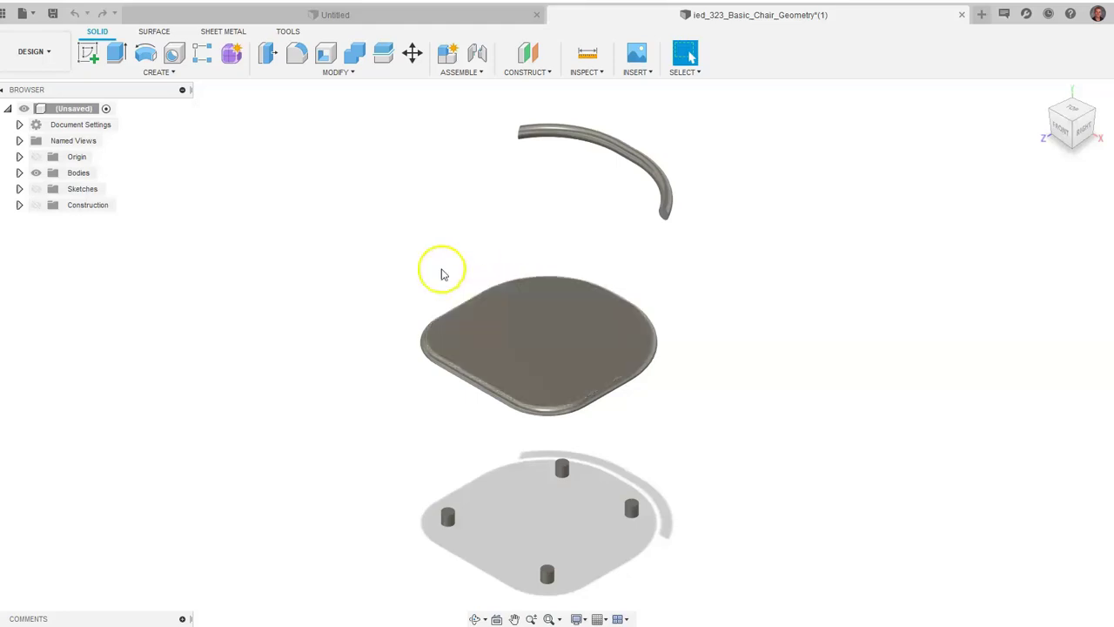
{"action": "left_click", "coordinate": [54, 61]}
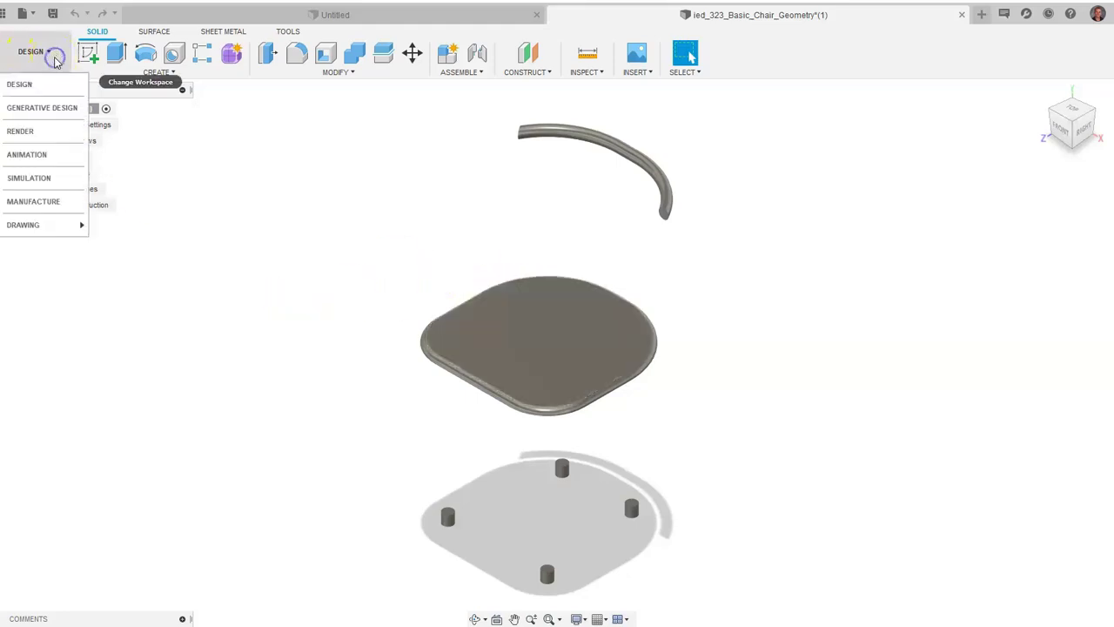
{"action": "left_click", "coordinate": [72, 107]}
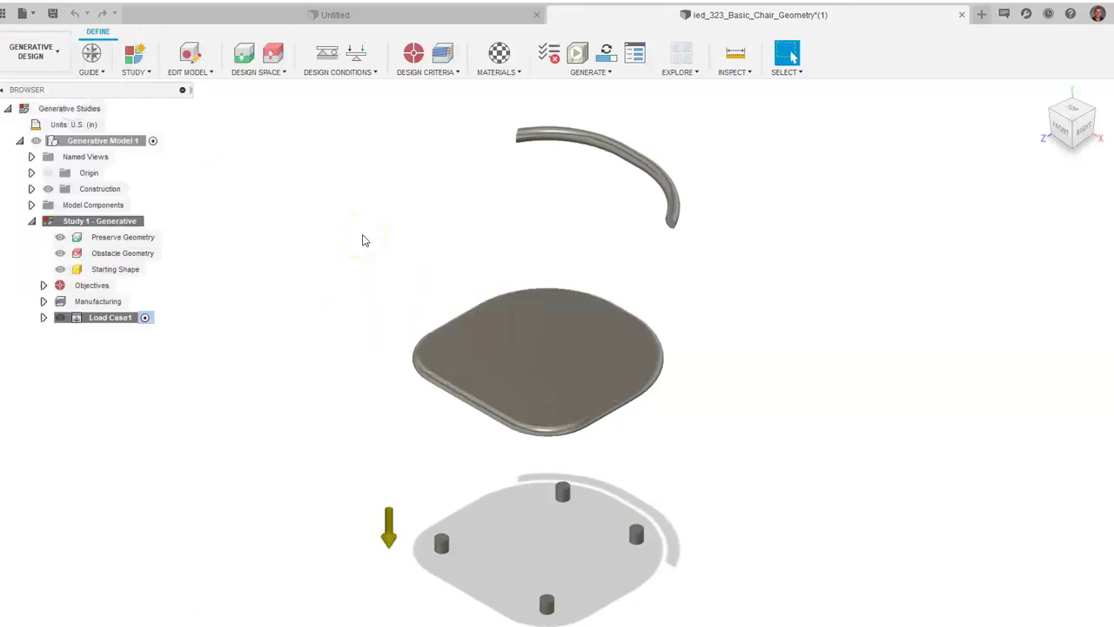
{"action": "left_click", "coordinate": [300, 206]}
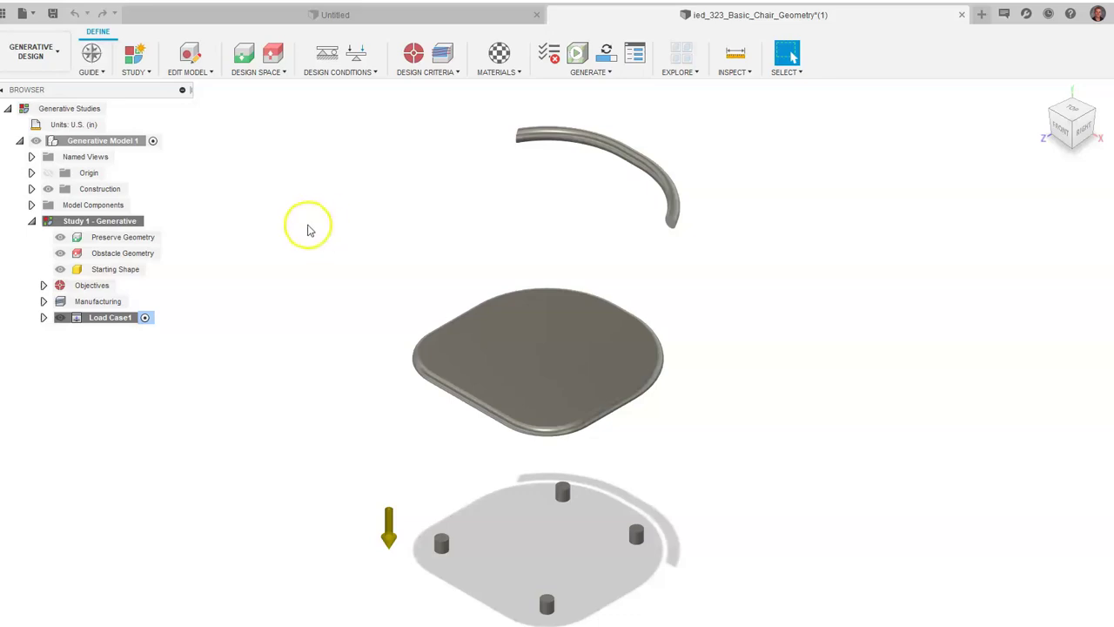
- Set the synthesis resolution of Study 1 to about midway between Coarse and Fine
{"action": "right_click", "coordinate": [137, 144]}
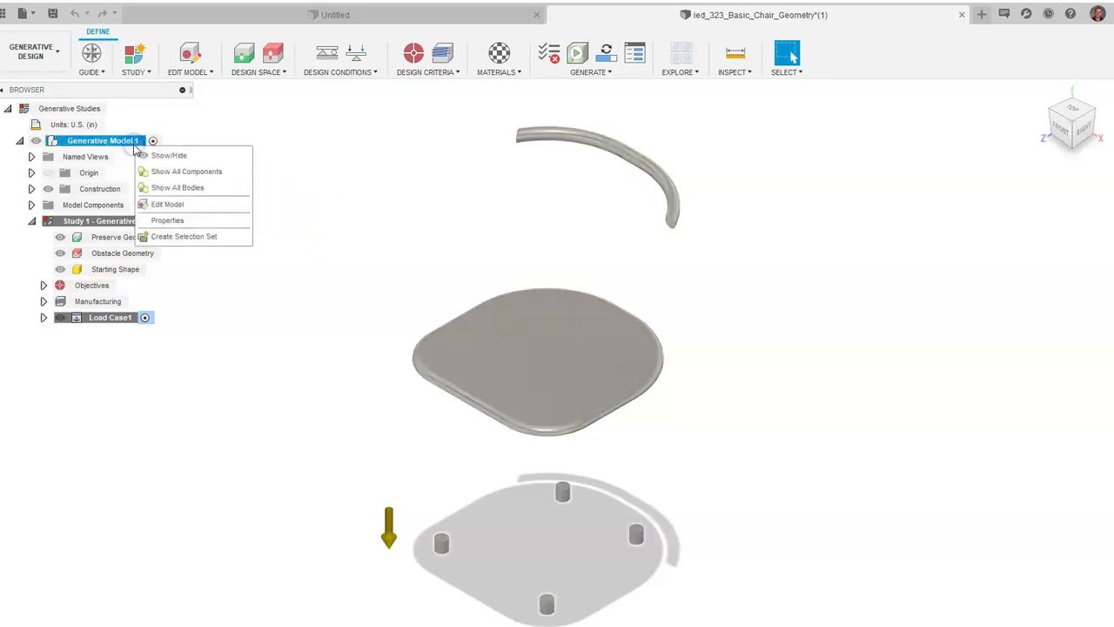
{"action": "right_click", "coordinate": [117, 221]}
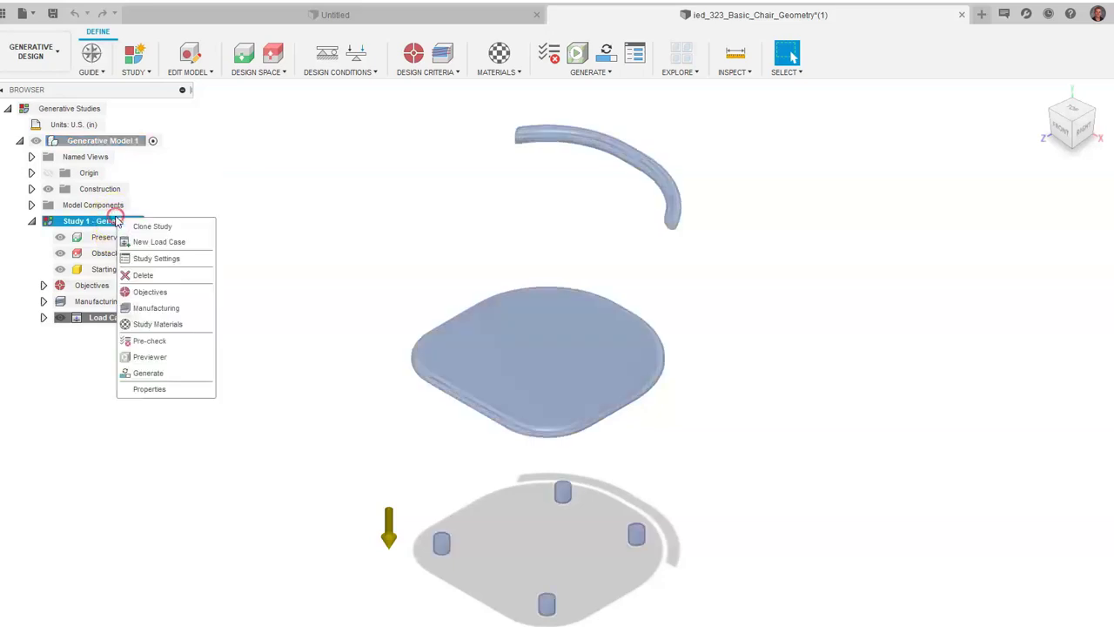
{"action": "left_click", "coordinate": [157, 259]}
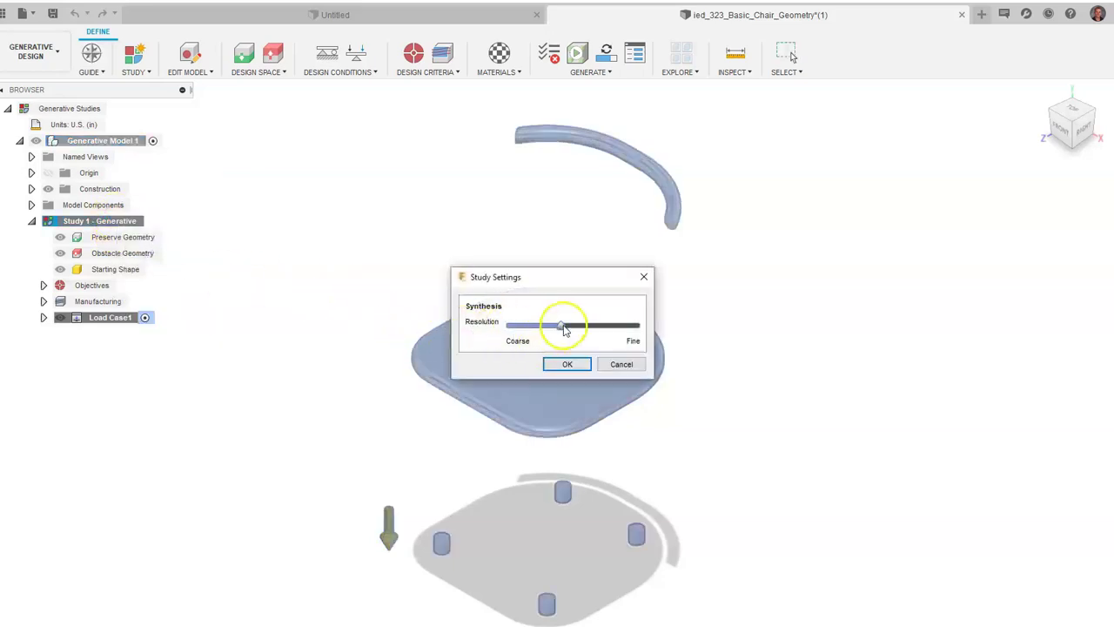
{"action": "left_click_drag", "start_coordinate": [562, 325], "coordinate": [568, 328]}
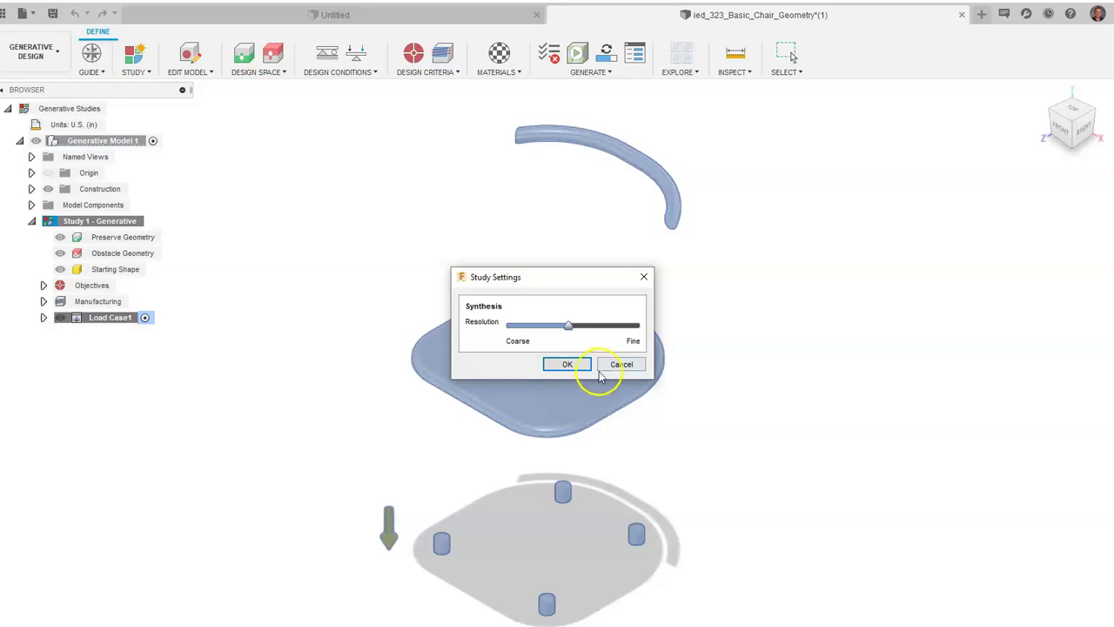
{"action": "left_click", "coordinate": [567, 365]}
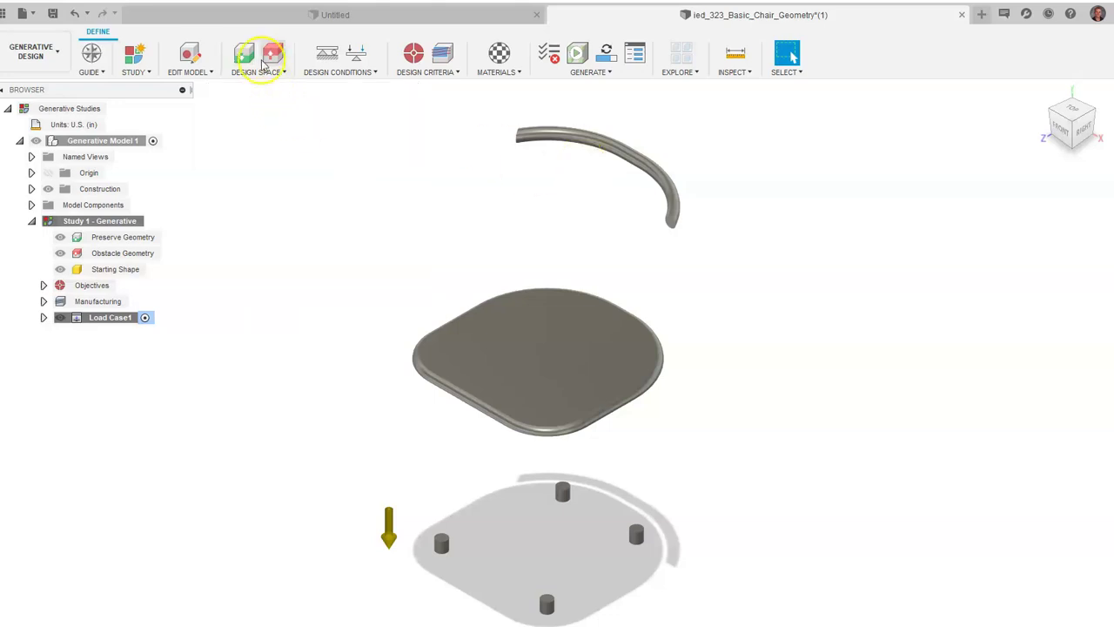
- Assign all six bodies, the backrest, the seat and the four feet, as preserve geometry
{"action": "left_click", "coordinate": [244, 52]}
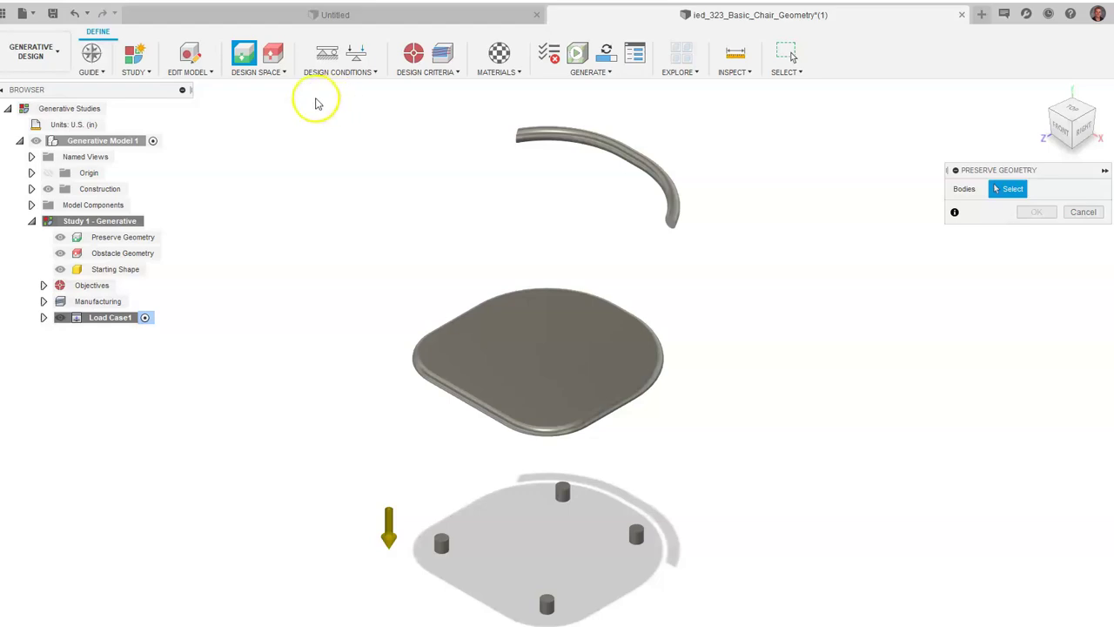
{"action": "left_click_drag", "start_coordinate": [301, 88], "coordinate": [743, 625]}
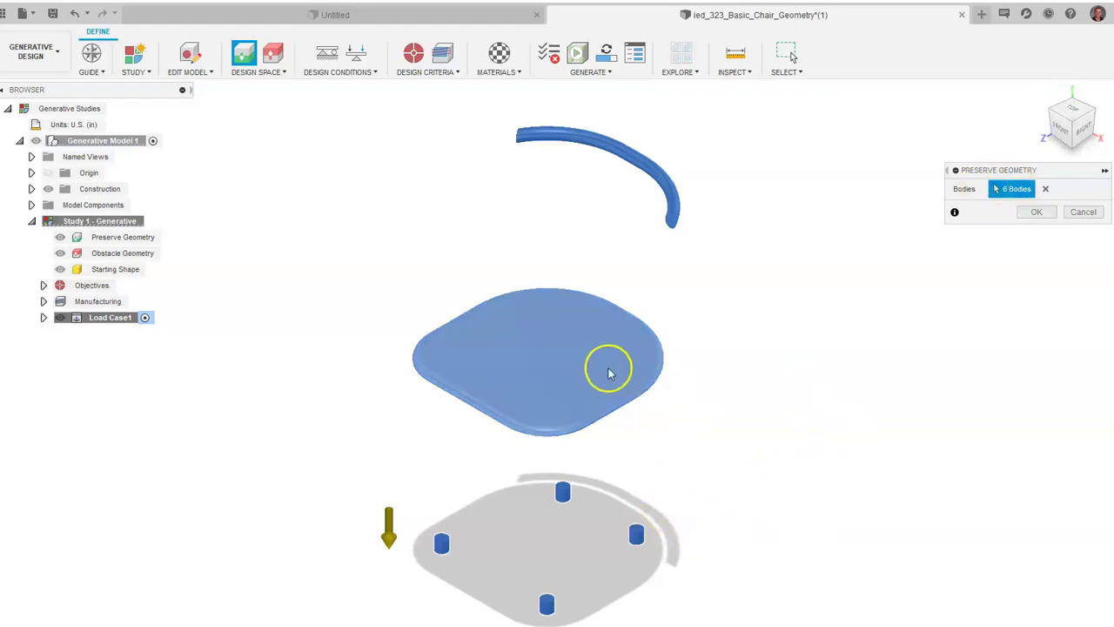
{"action": "left_click", "coordinate": [1036, 215]}
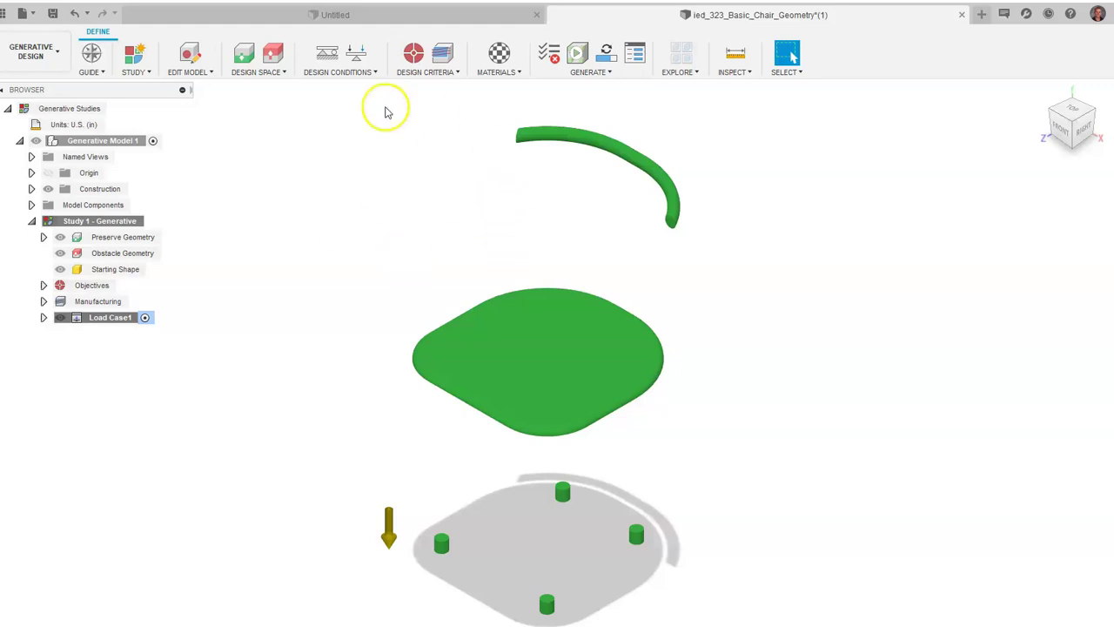
- Apply a Fixed structural constraint to the bottom faces of the four feet, with all three axes locked
{"action": "left_click", "coordinate": [363, 72]}
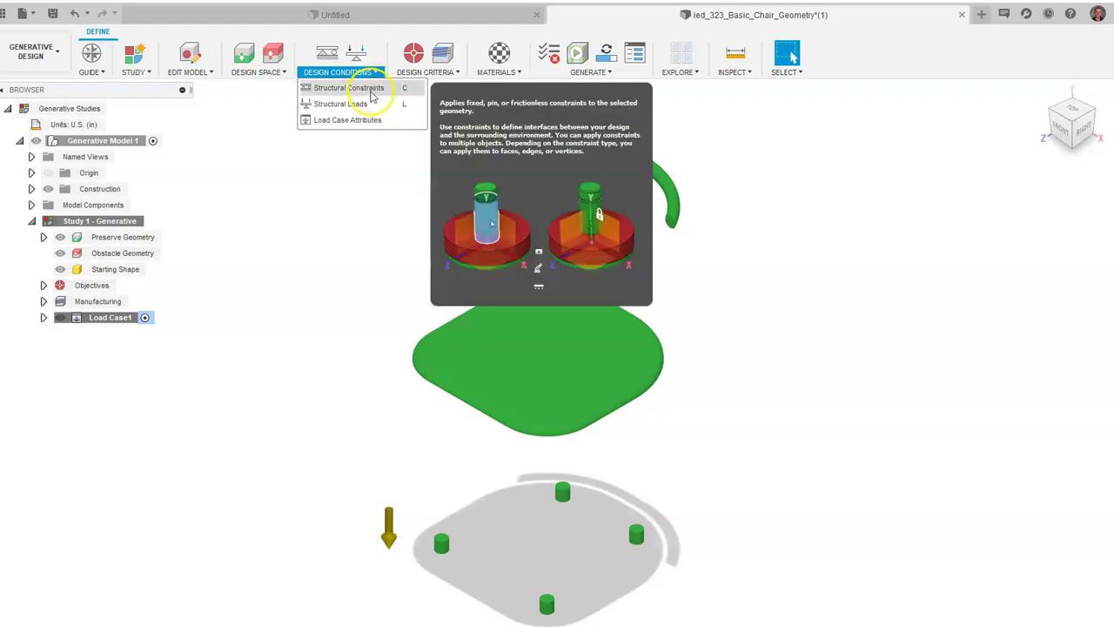
{"action": "left_click", "coordinate": [366, 89]}
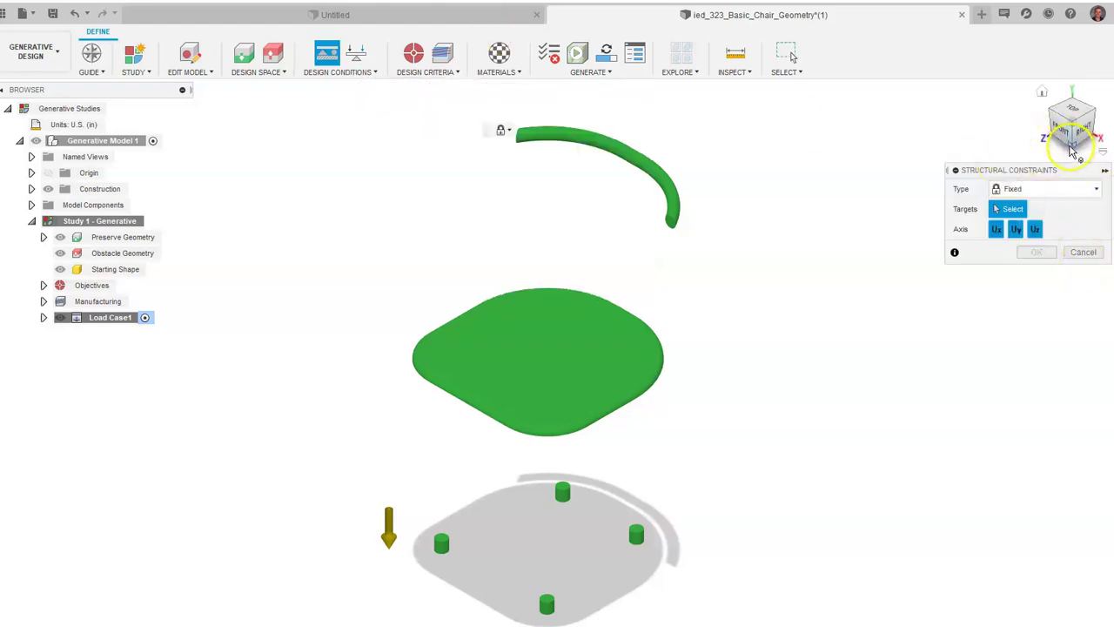
{"action": "left_click_drag", "start_coordinate": [1073, 148], "coordinate": [746, 464]}
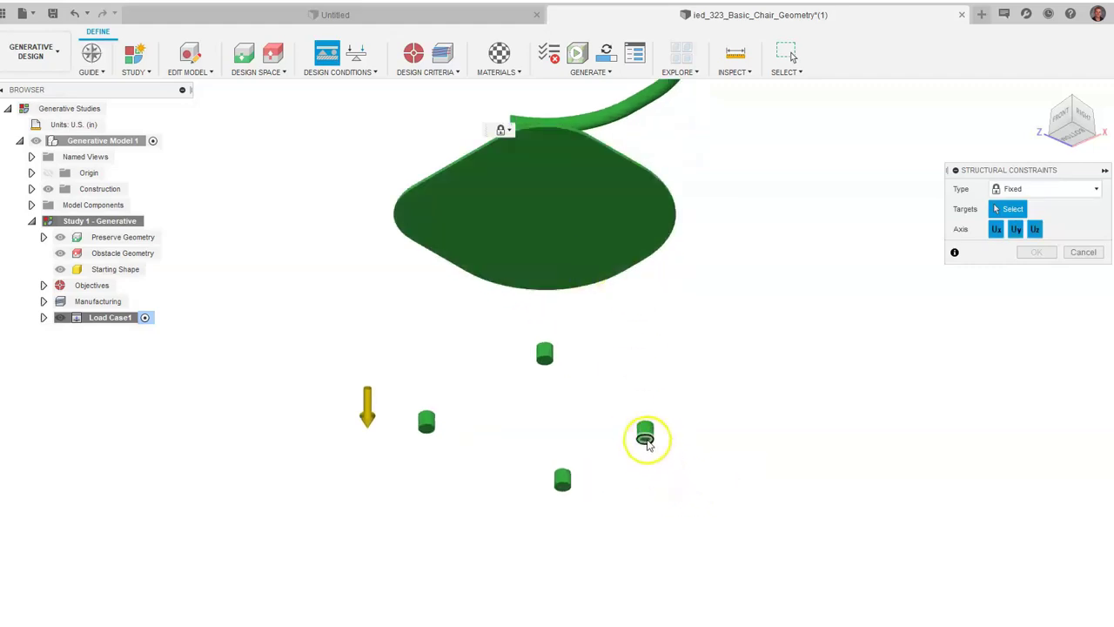
{"action": "scroll", "coordinate": [647, 435], "scroll_direction": "up", "scroll_amount": 3}
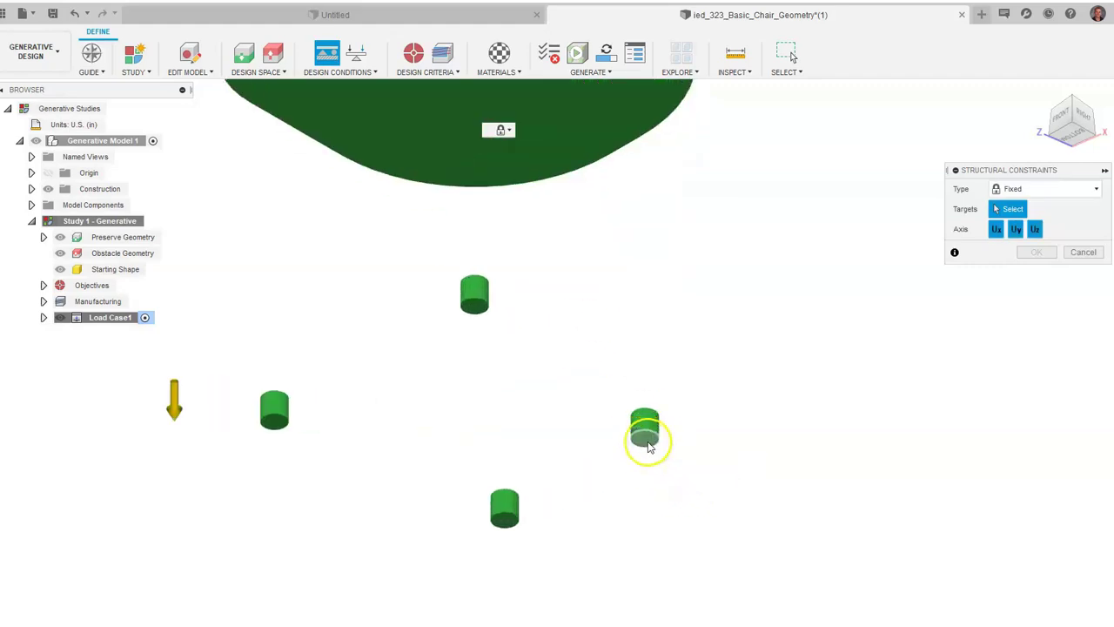
{"action": "left_click", "coordinate": [646, 439]}
{"action": "left_click", "coordinate": [475, 303]}
{"action": "left_click", "coordinate": [274, 427]}
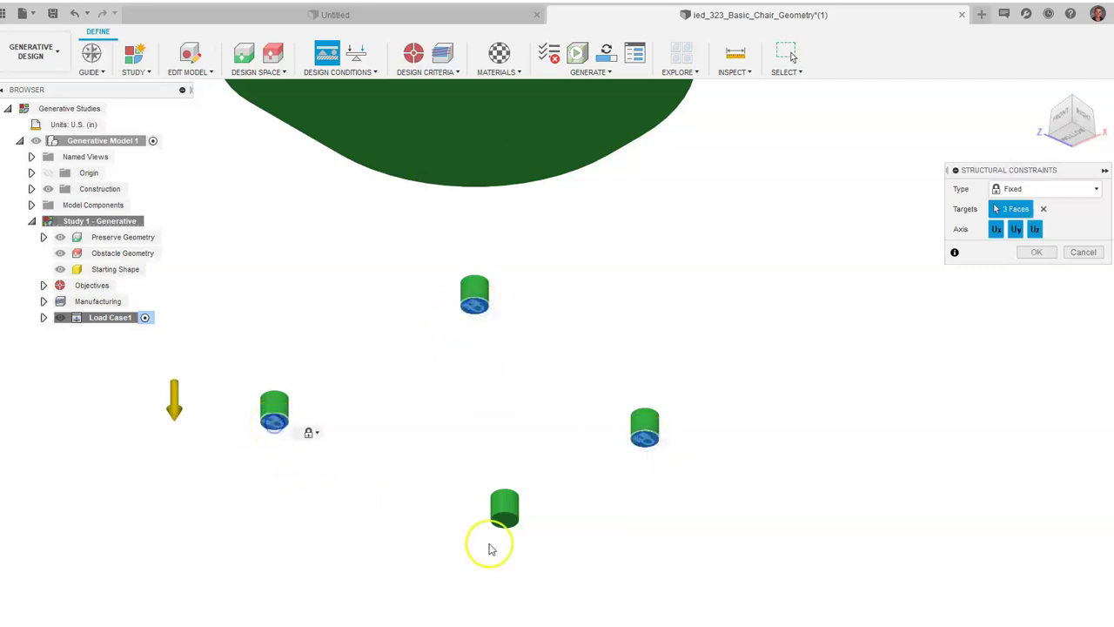
{"action": "left_click", "coordinate": [504, 520]}
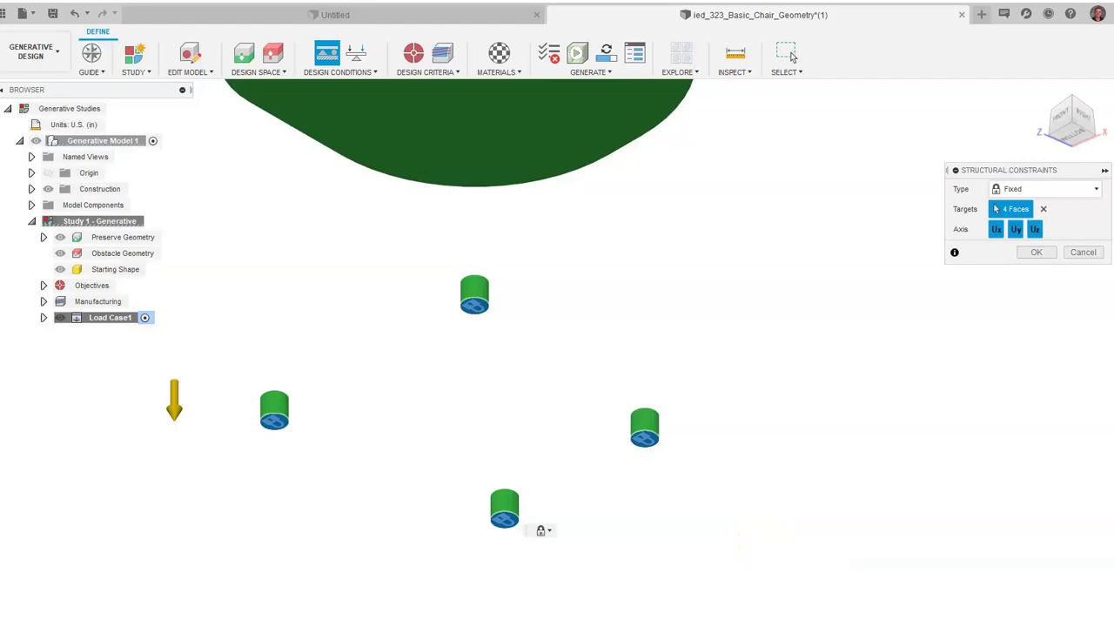
{"action": "left_click", "coordinate": [1071, 189]}
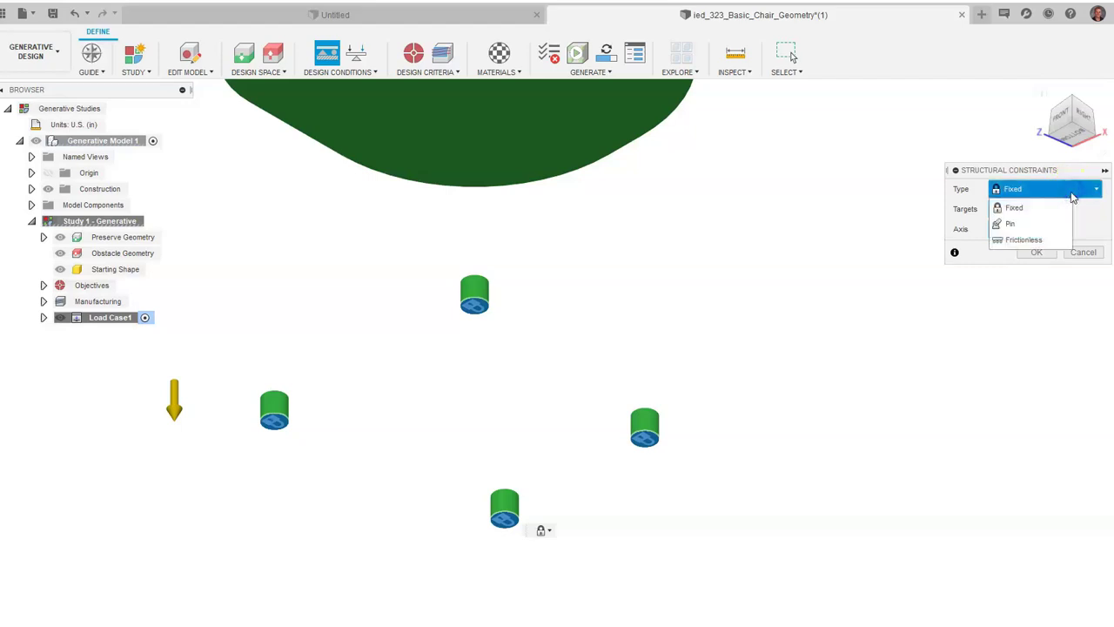
{"action": "left_click", "coordinate": [1049, 254]}
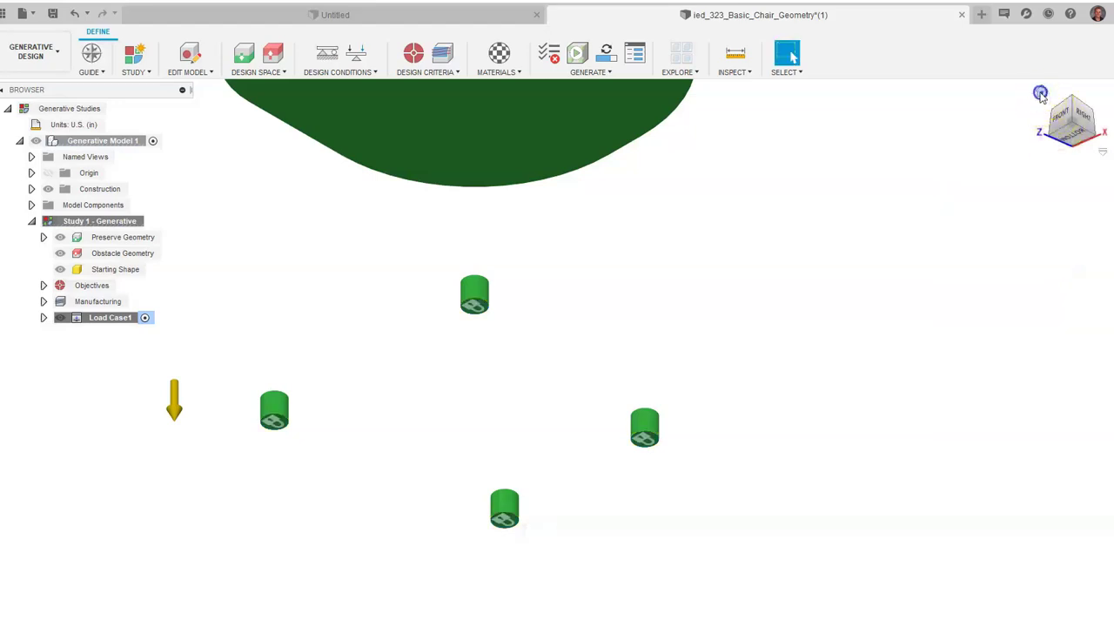
- Apply a downward structural force of 250 lbforce to the seat's top face
{"action": "left_click", "coordinate": [1060, 115]}
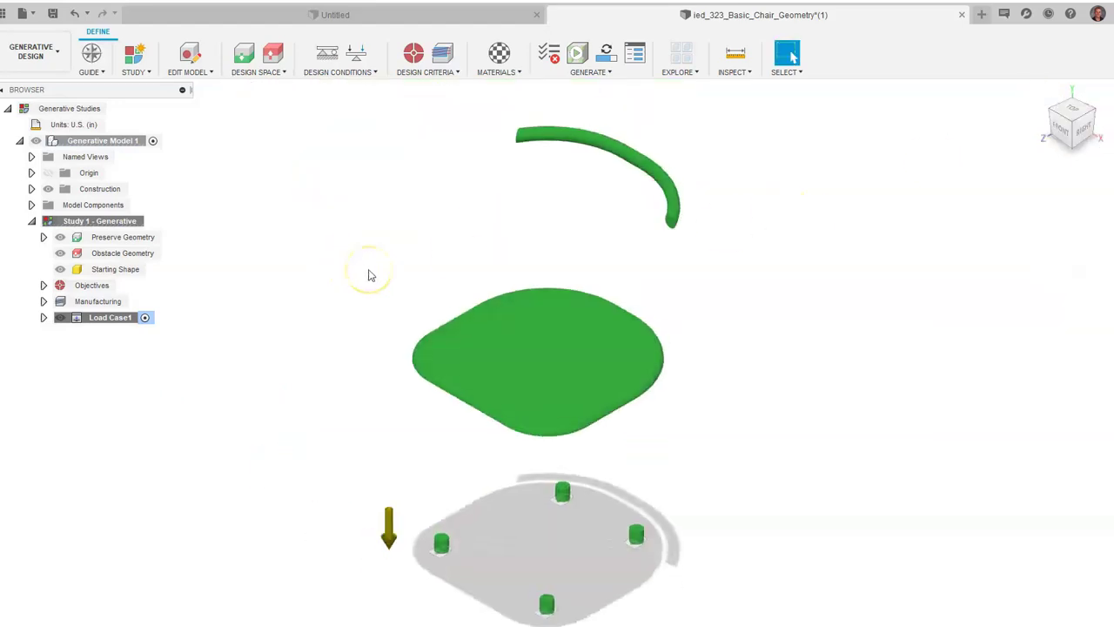
{"action": "left_click", "coordinate": [338, 72]}
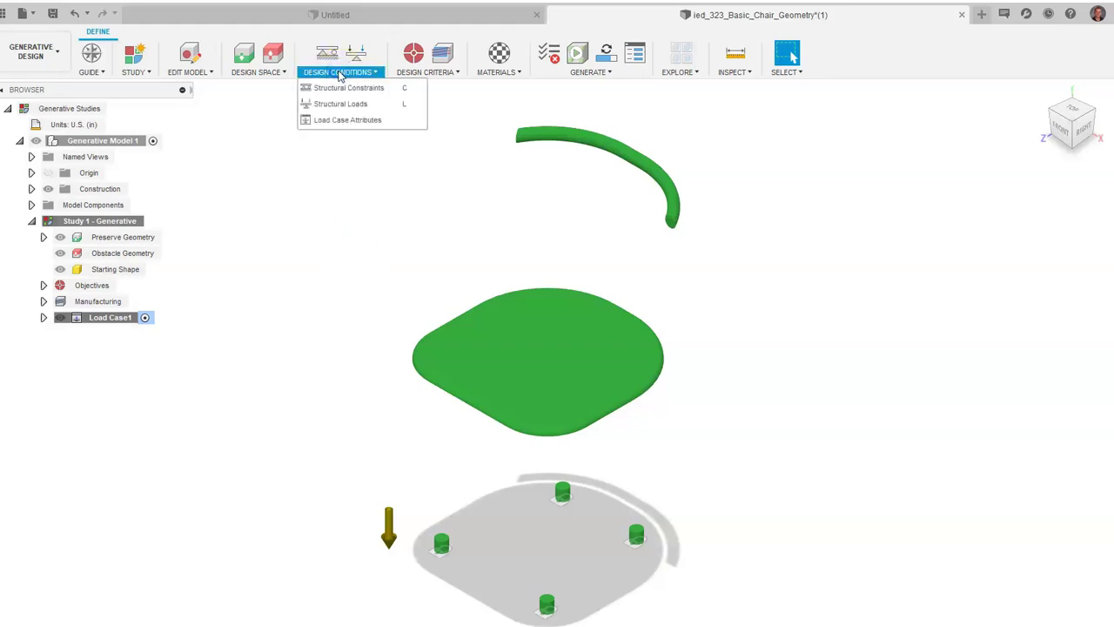
{"action": "left_click", "coordinate": [344, 104]}
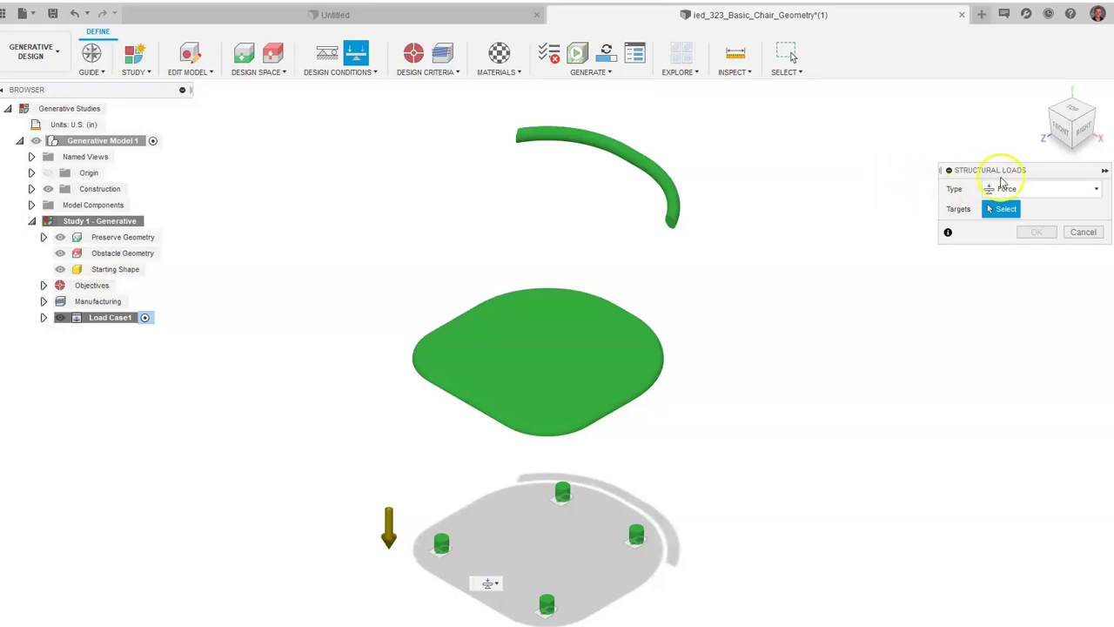
{"action": "left_click", "coordinate": [1003, 186]}
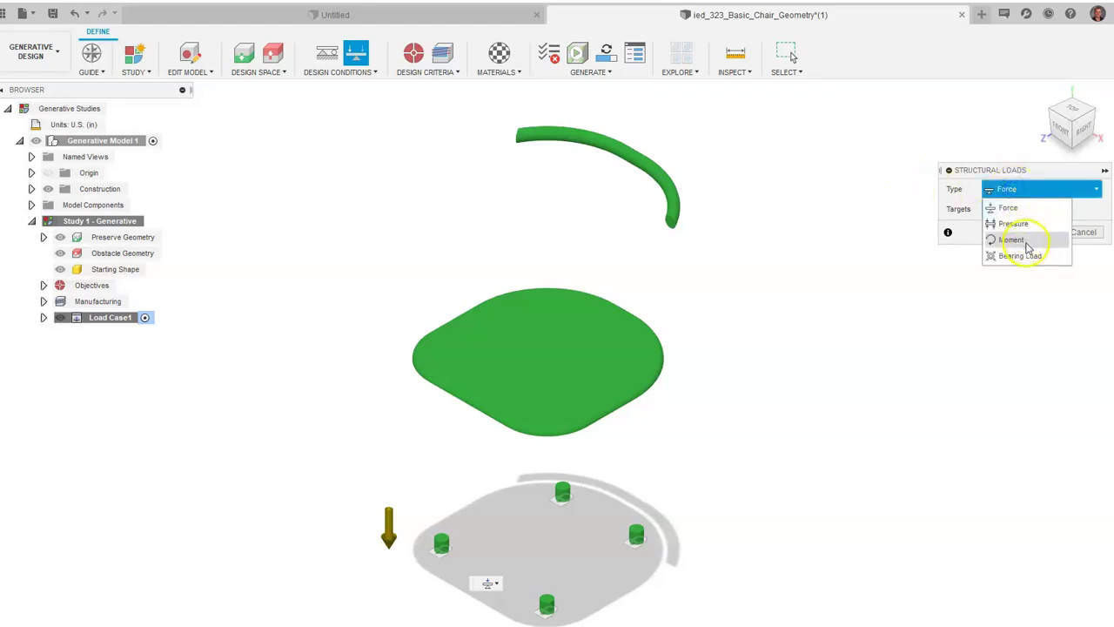
{"action": "left_click", "coordinate": [1010, 208]}
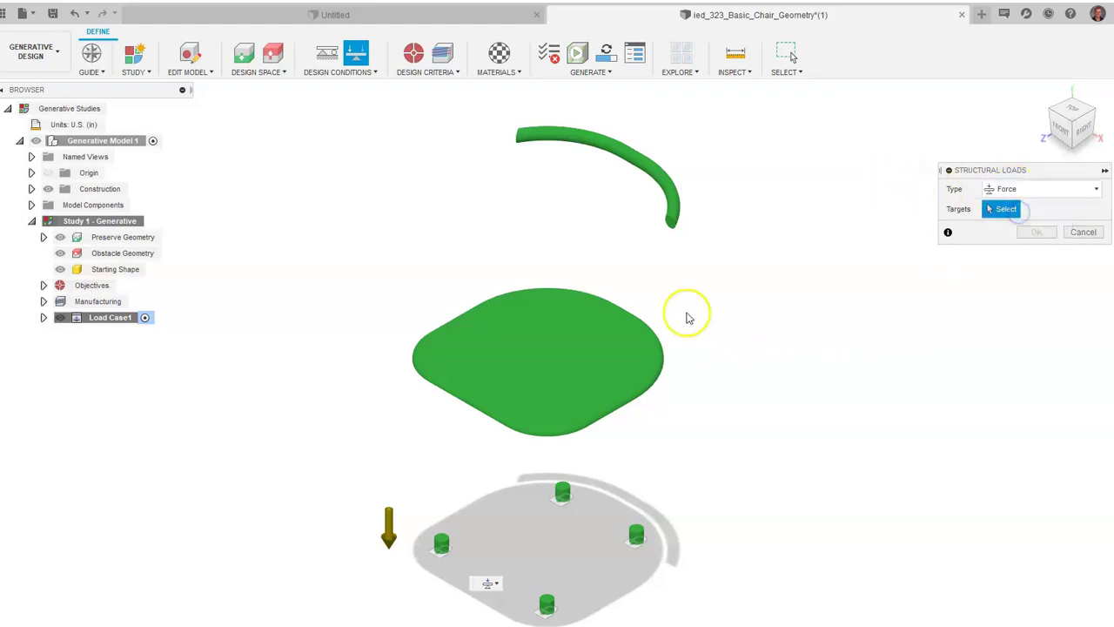
{"action": "left_click", "coordinate": [562, 351]}
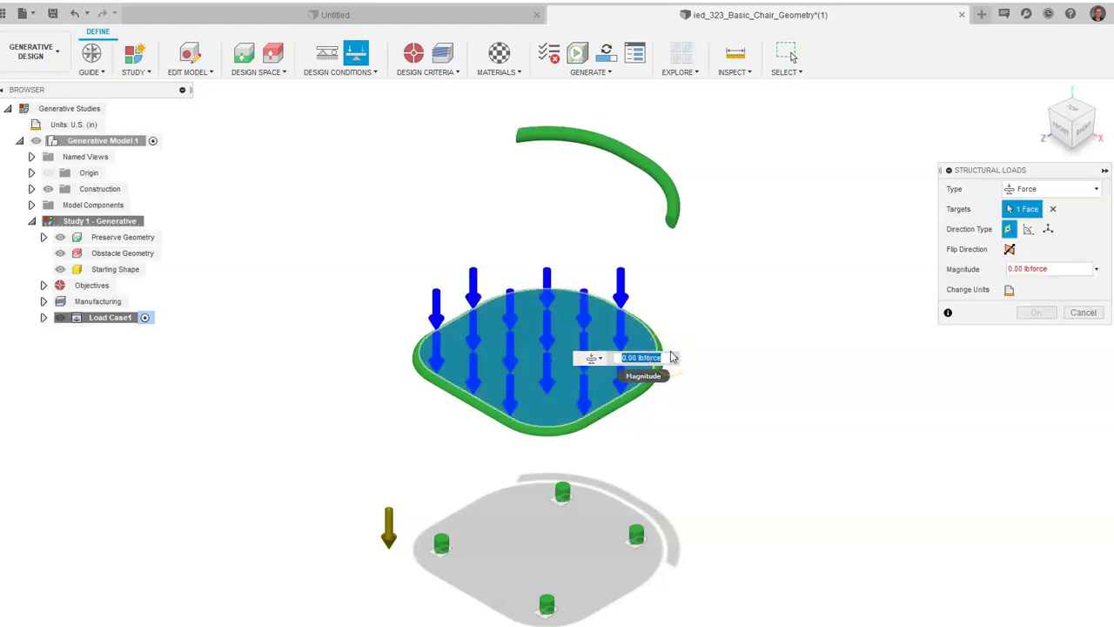
{"action": "left_click", "coordinate": [1010, 290]}
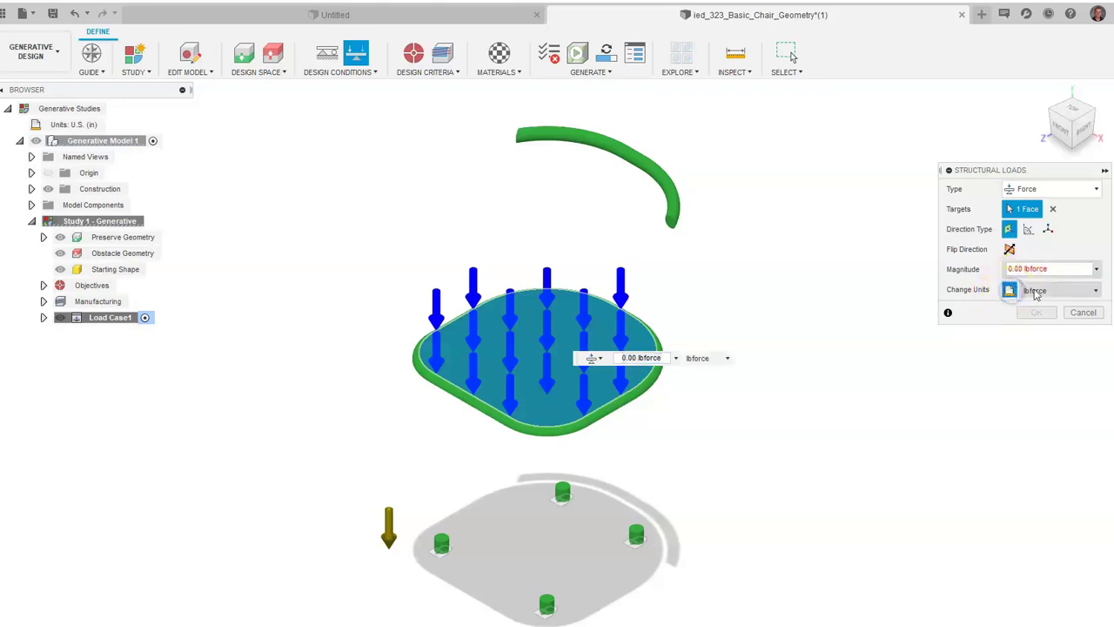
{"action": "left_click", "coordinate": [1035, 292]}
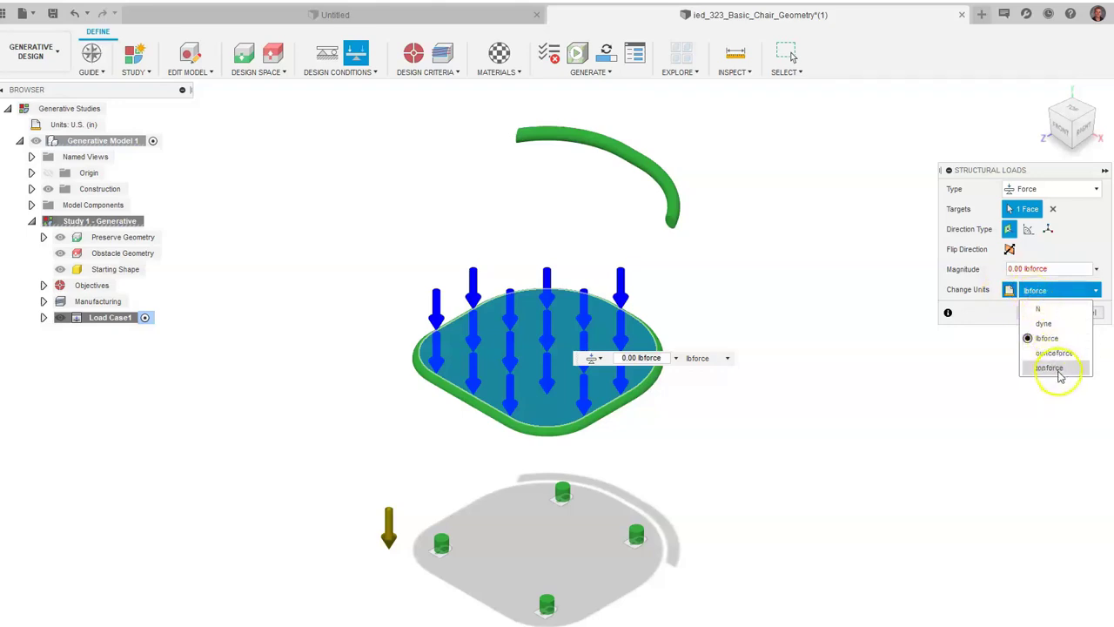
{"action": "left_click", "coordinate": [1013, 269]}
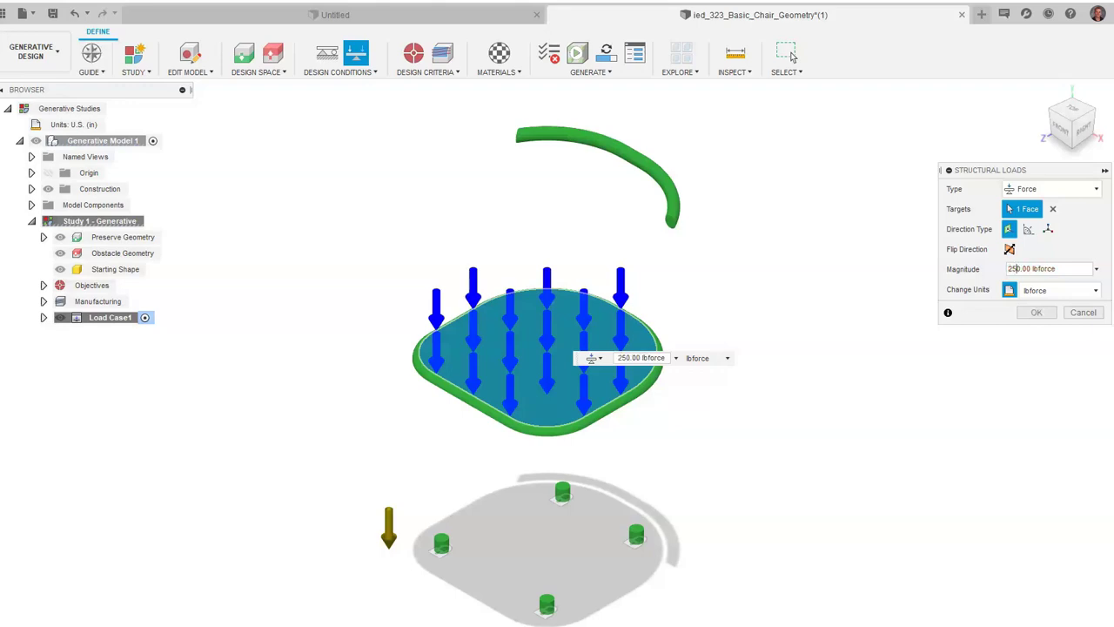
{"action": "left_click", "coordinate": [1037, 311]}
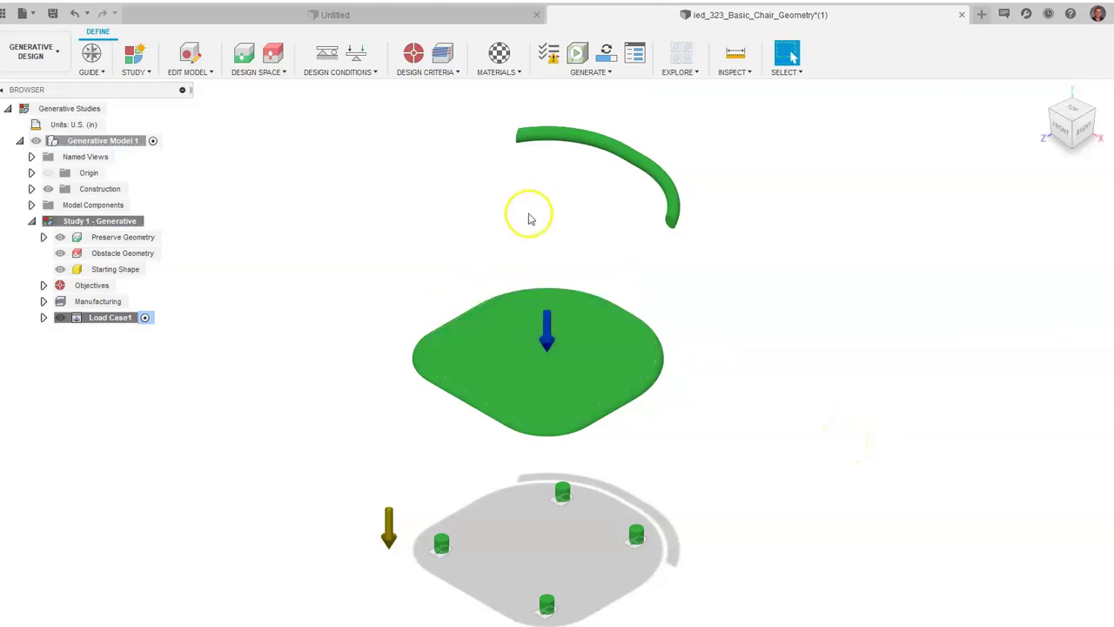
- Define a structural Force on the vertex at the middle of the backrest, using angle direction with a Y Angle of -20 degrees
{"action": "left_click", "coordinate": [1086, 135]}
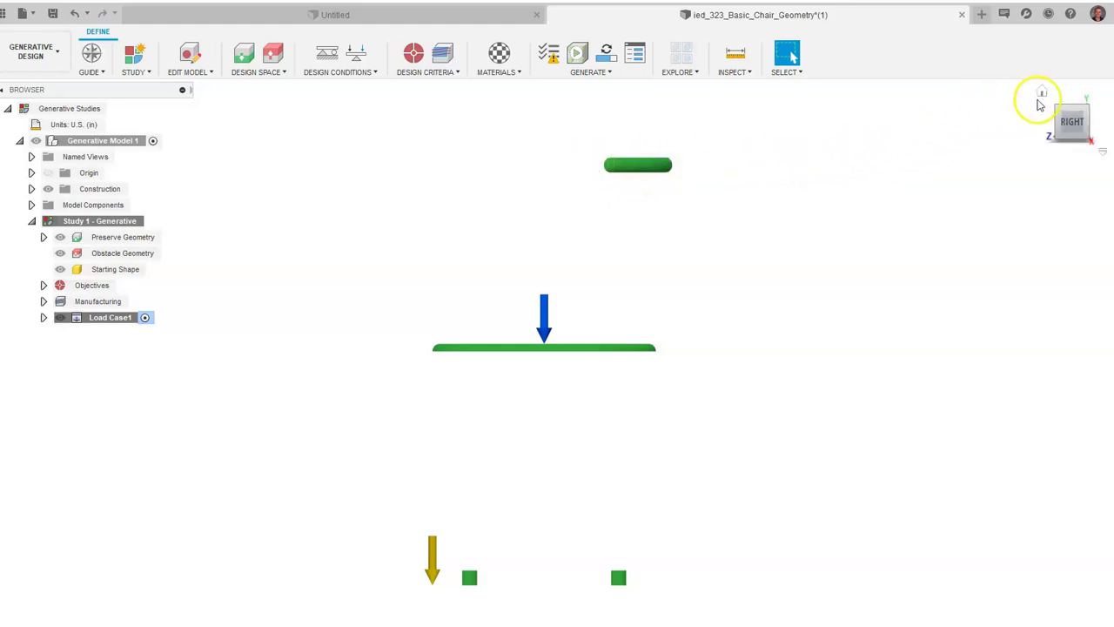
{"action": "left_click", "coordinate": [1041, 96]}
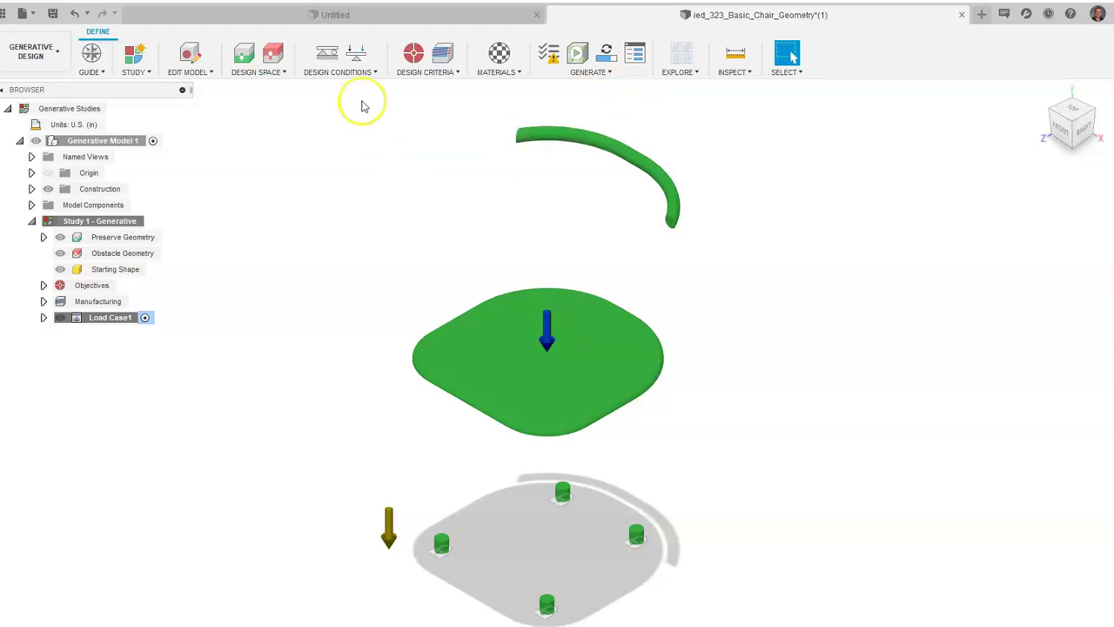
{"action": "left_click", "coordinate": [360, 72]}
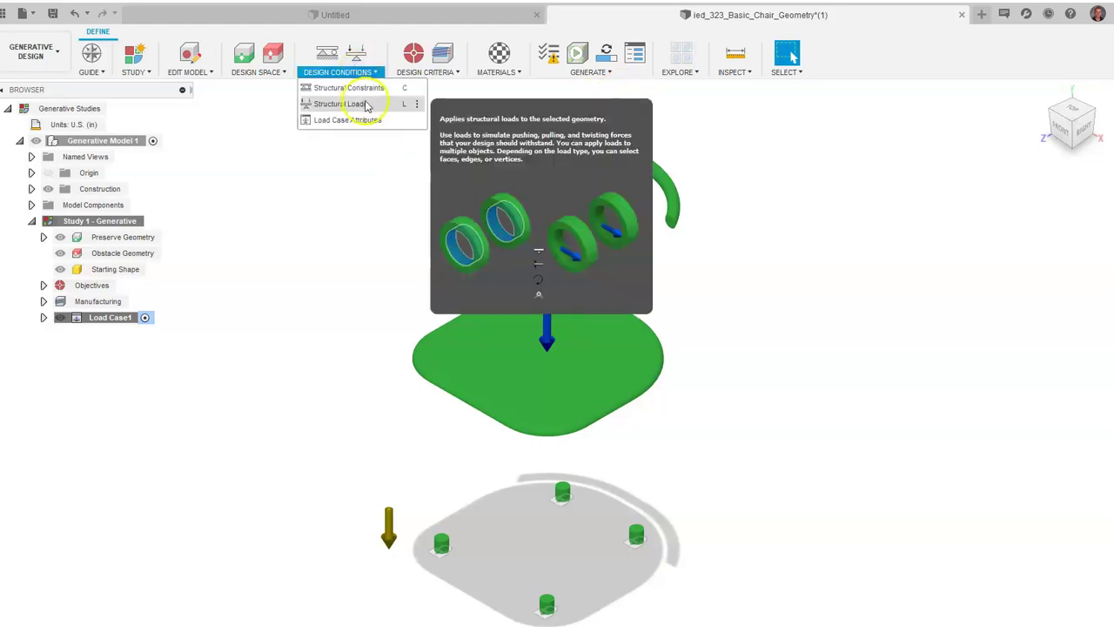
{"action": "left_click", "coordinate": [366, 105]}
{"action": "scroll", "coordinate": [628, 171], "scroll_direction": "up", "scroll_amount": 3}
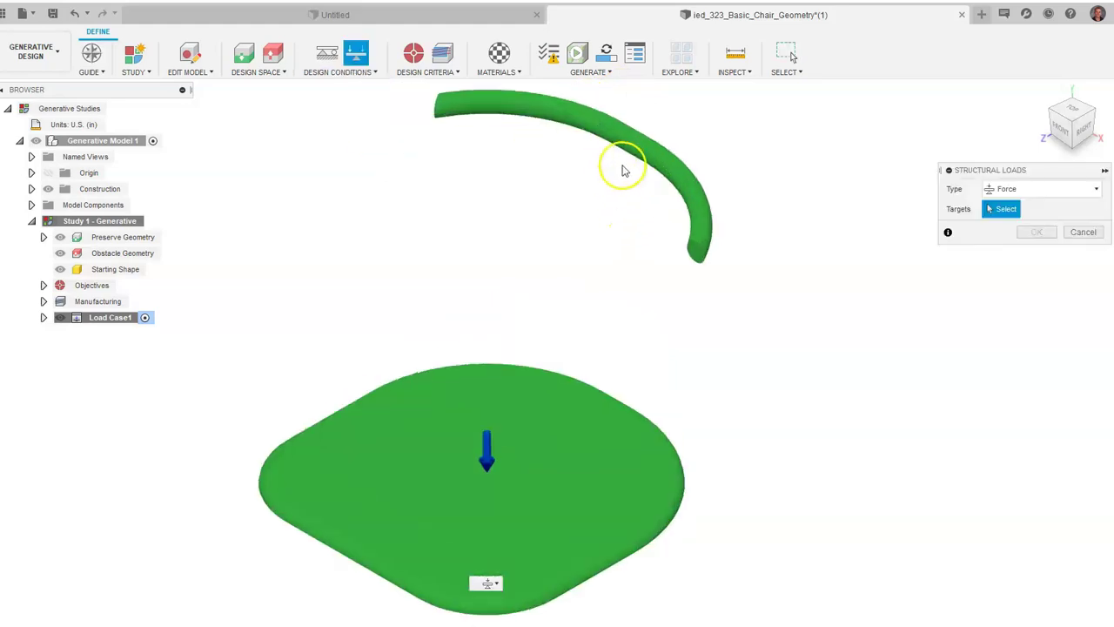
{"action": "scroll", "coordinate": [622, 153], "scroll_direction": "up", "scroll_amount": 3}
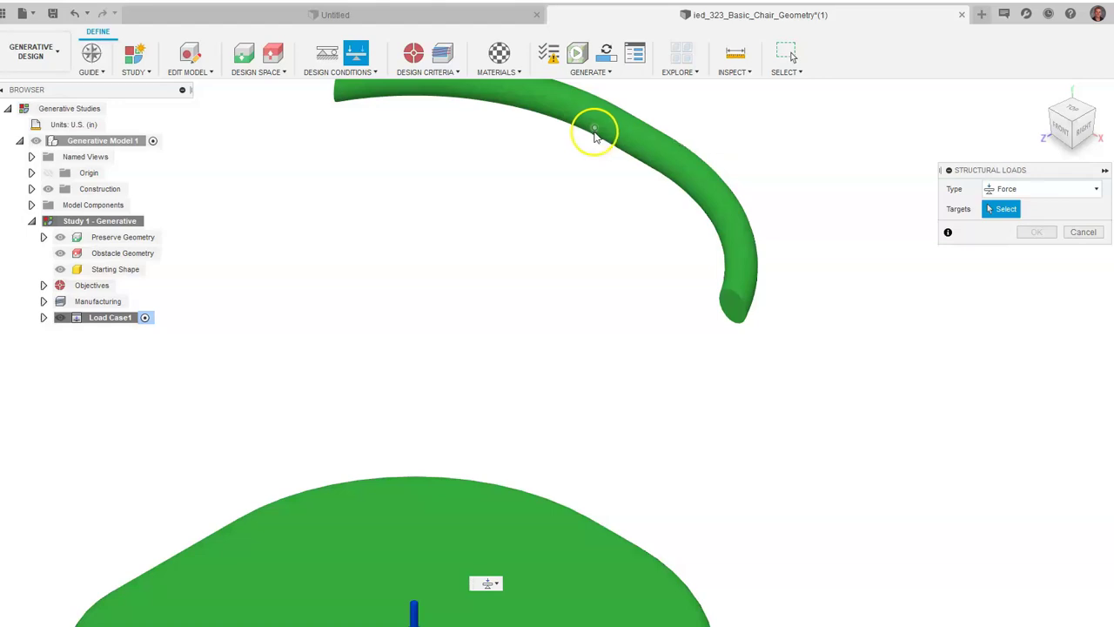
{"action": "left_click", "coordinate": [593, 133]}
{"action": "left_click", "coordinate": [1084, 129]}
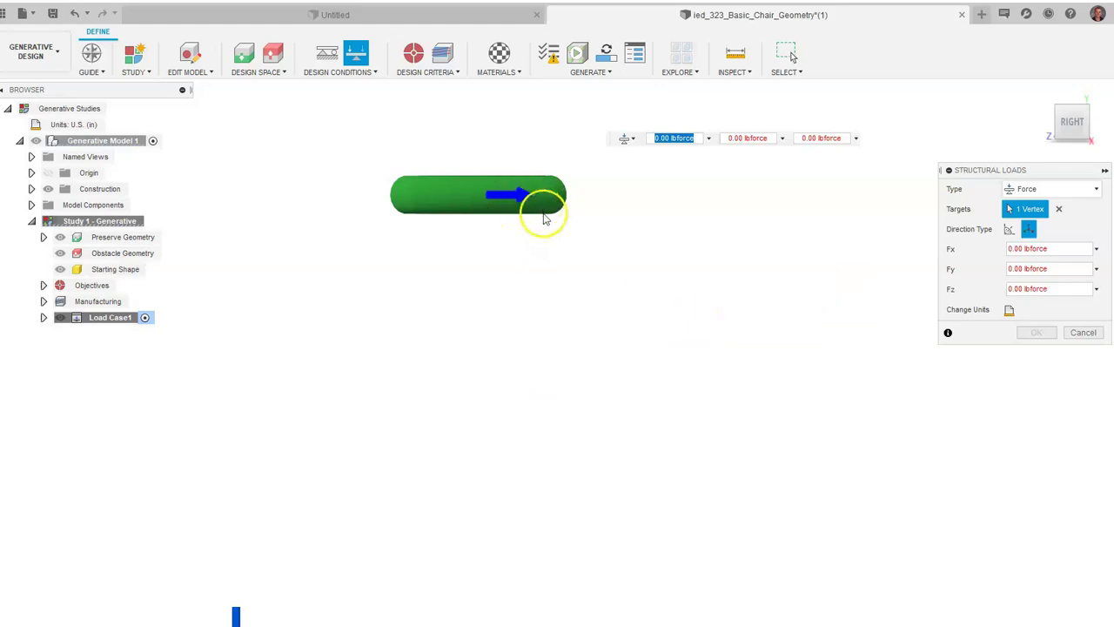
{"action": "left_click", "coordinate": [1009, 229]}
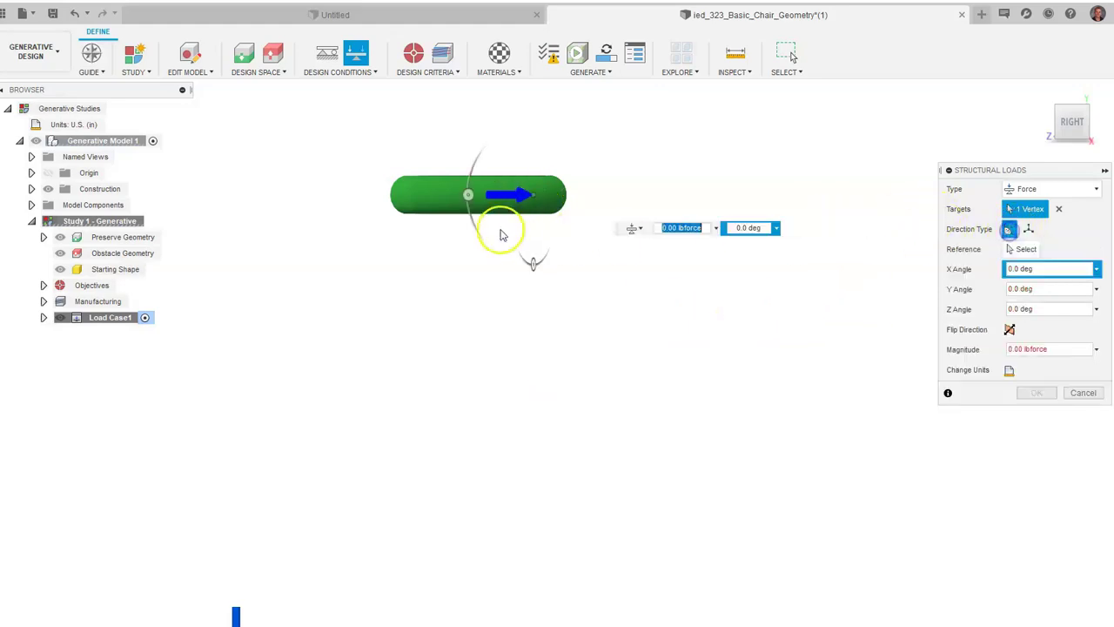
{"action": "left_click_drag", "start_coordinate": [471, 166], "coordinate": [481, 148]}
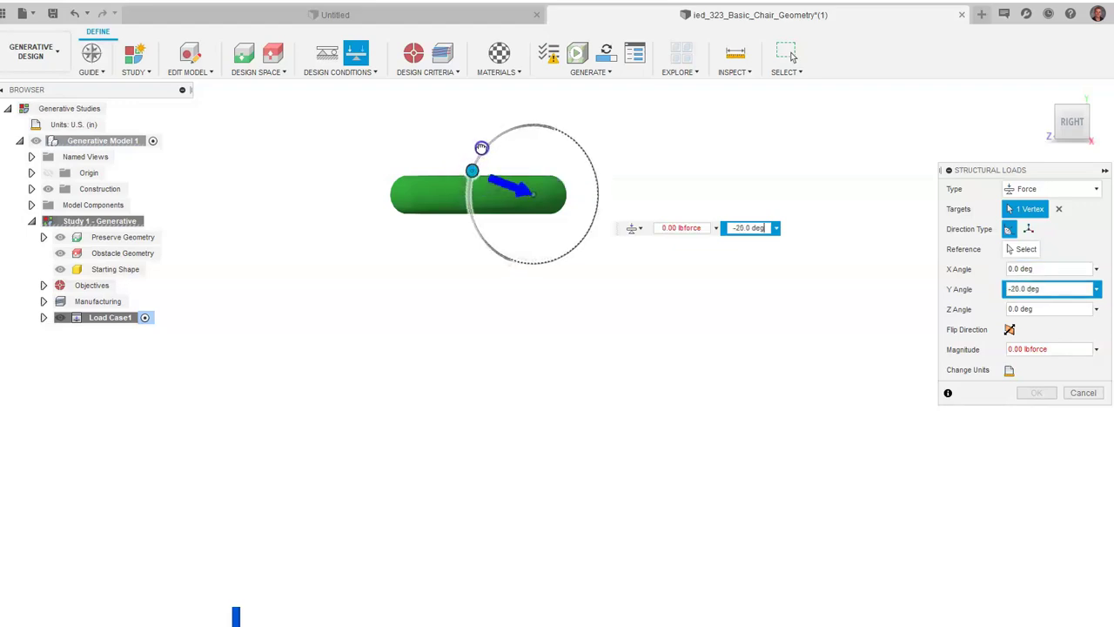
{"action": "left_click", "coordinate": [585, 255]}
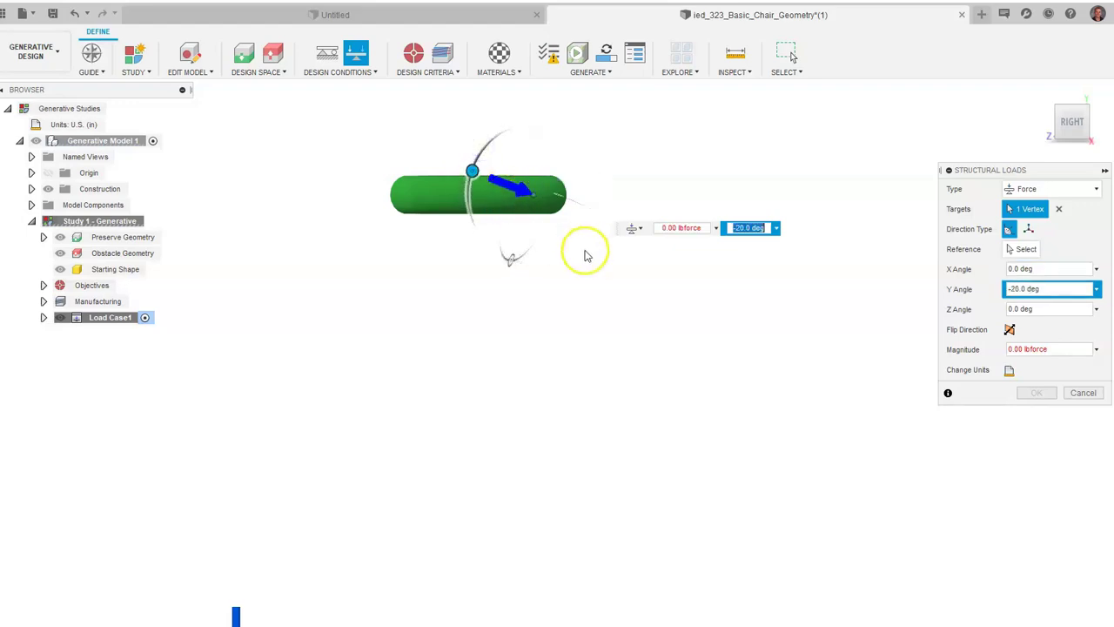
- Set the backrest force's magnitude to 200 lbforce and apply the load
{"action": "left_click", "coordinate": [1007, 349]}
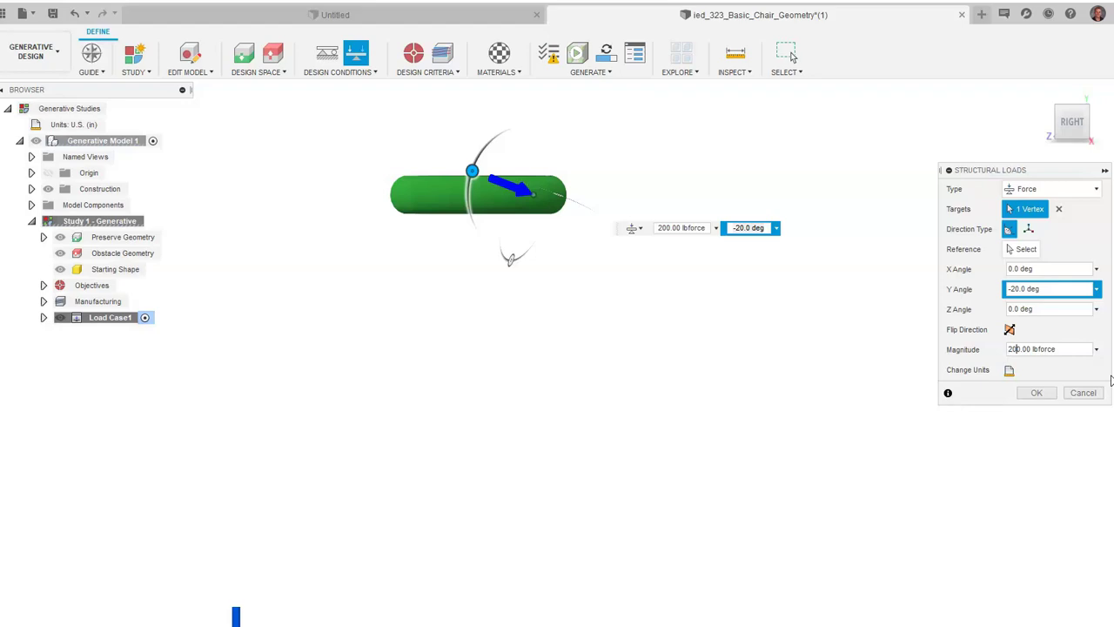
{"action": "left_click", "coordinate": [1078, 338]}
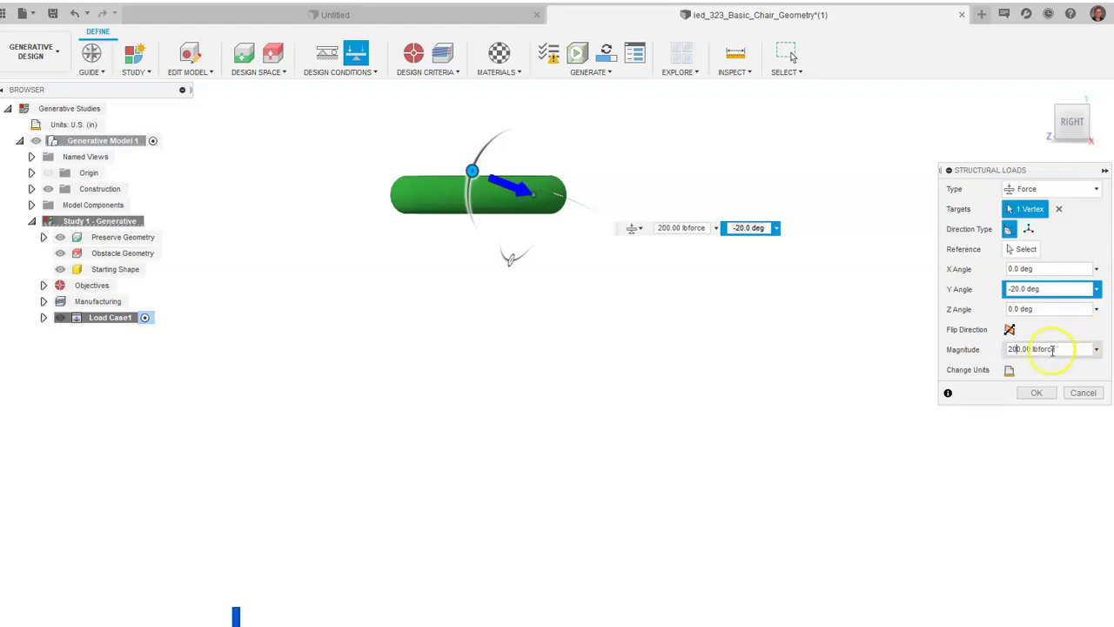
{"action": "left_click", "coordinate": [1036, 392]}
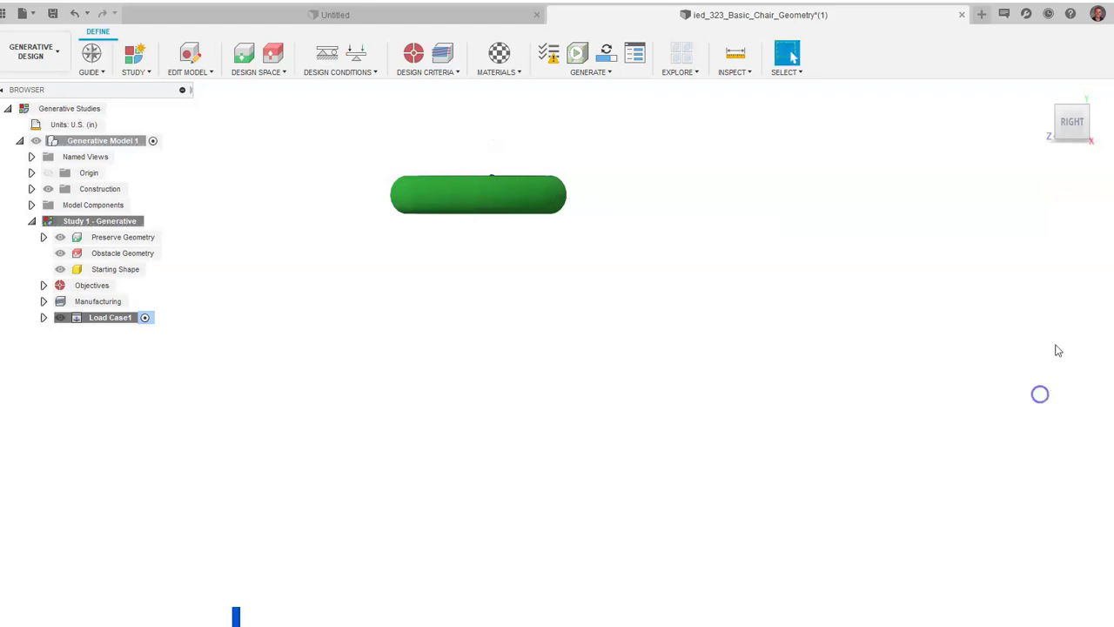
{"action": "left_click", "coordinate": [1043, 90]}
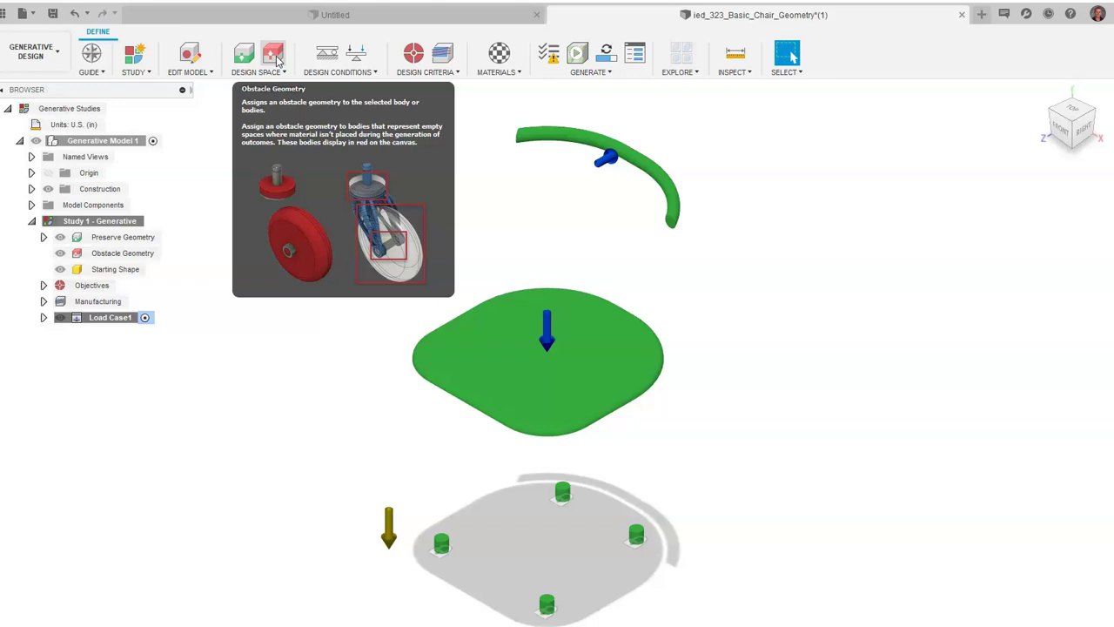
- Enter Edit Model and start a new sketch on the seat's top face
{"action": "left_click", "coordinate": [212, 117]}
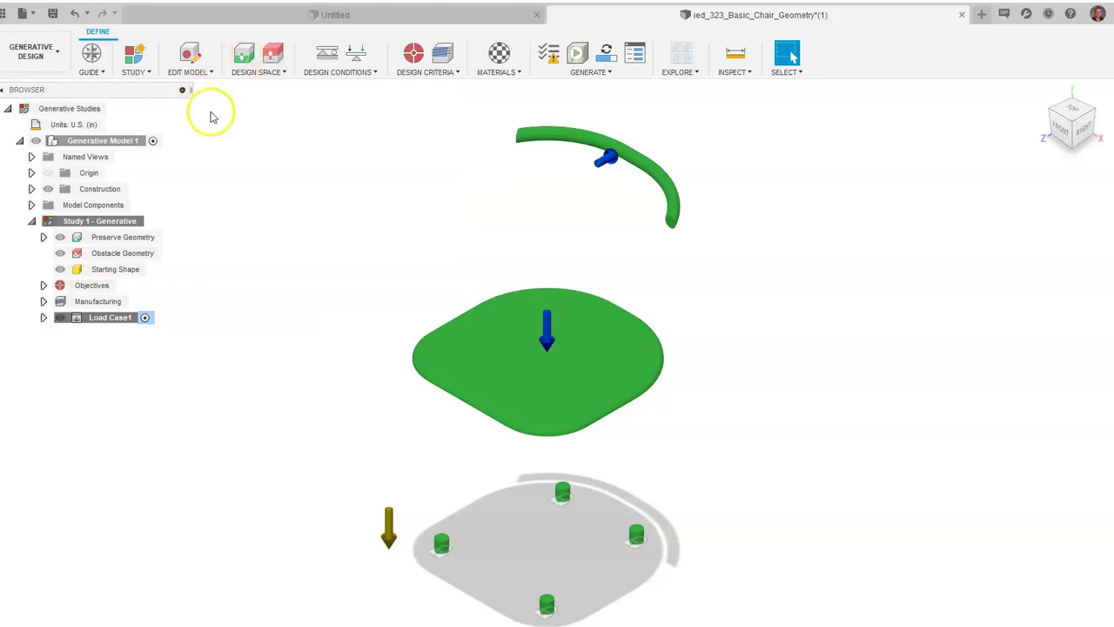
{"action": "left_click", "coordinate": [190, 53]}
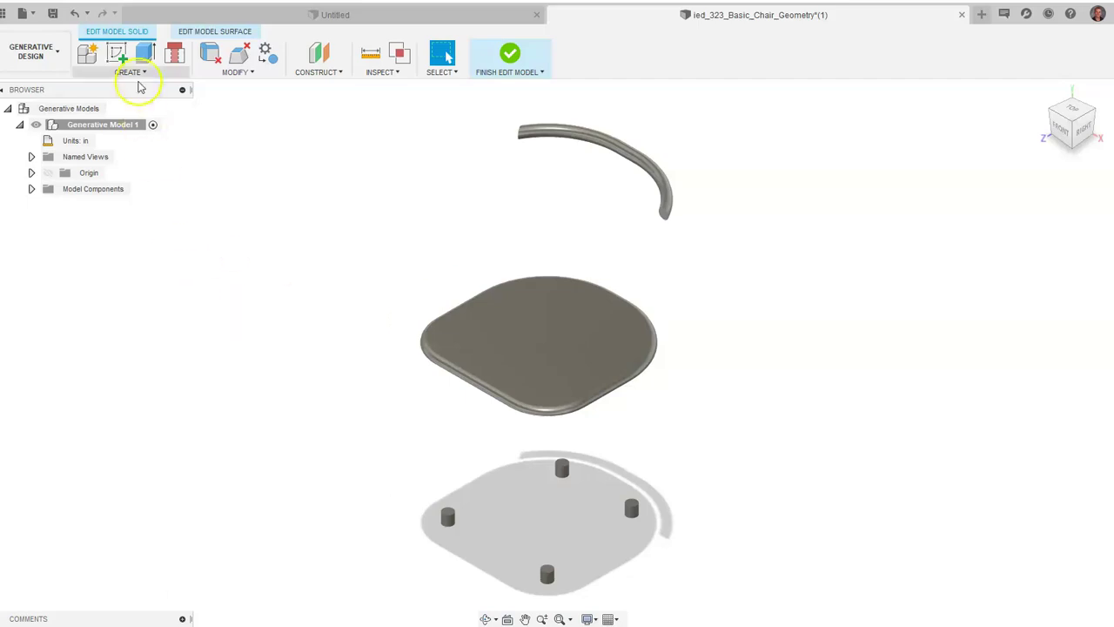
{"action": "left_click", "coordinate": [118, 55]}
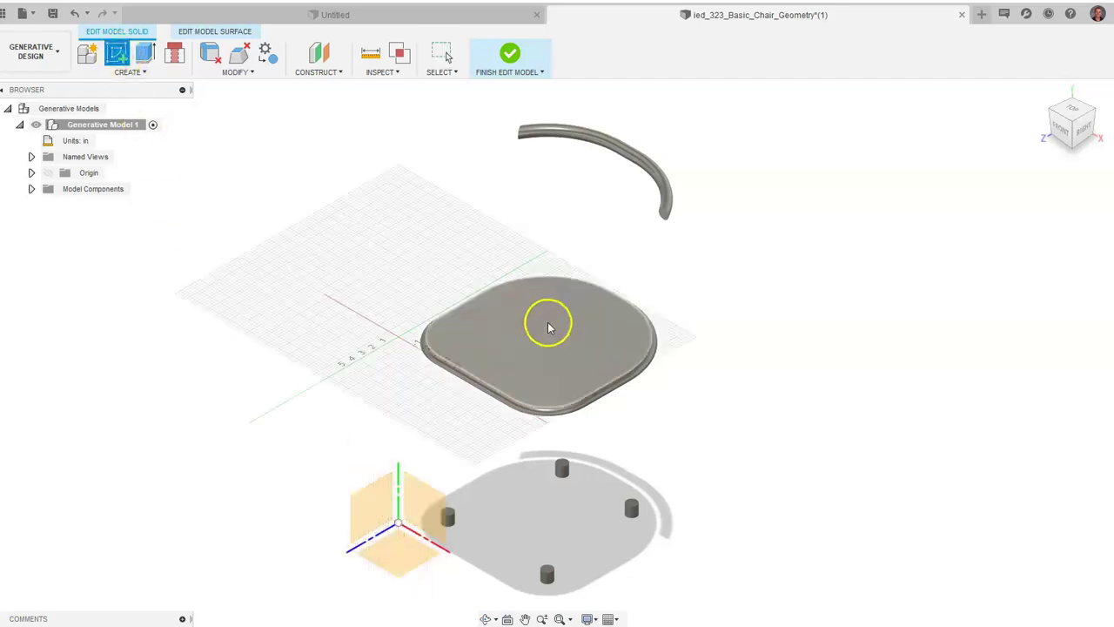
{"action": "left_click", "coordinate": [547, 324]}
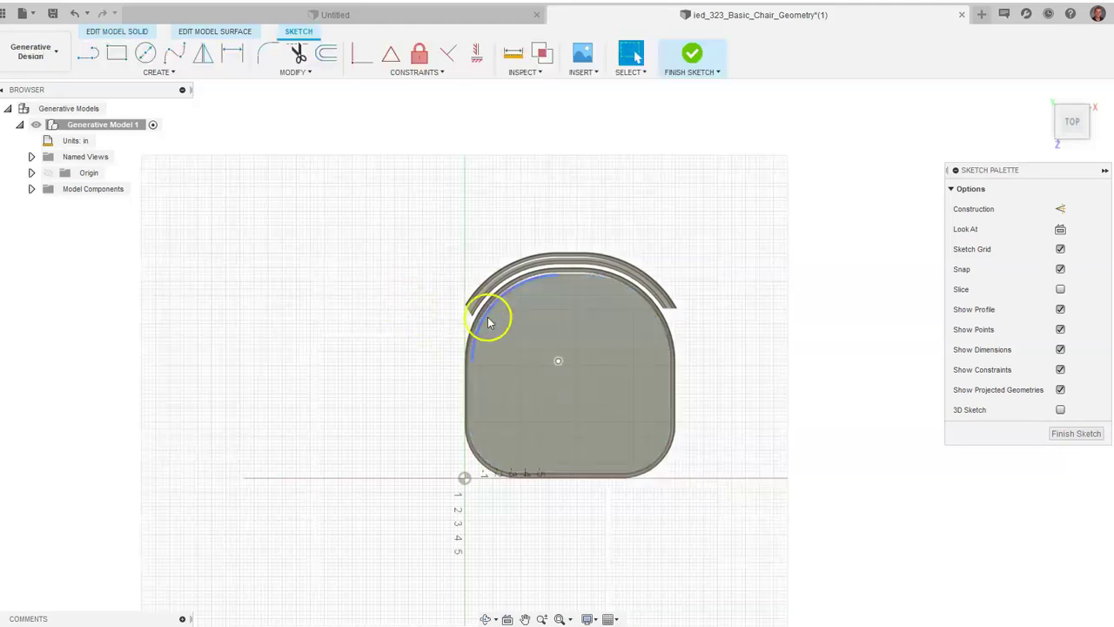
- Select the backrest's inner arcs, middle face and end edges for projection into the sketch
{"action": "scroll", "coordinate": [488, 323], "scroll_direction": "up", "scroll_amount": 2}
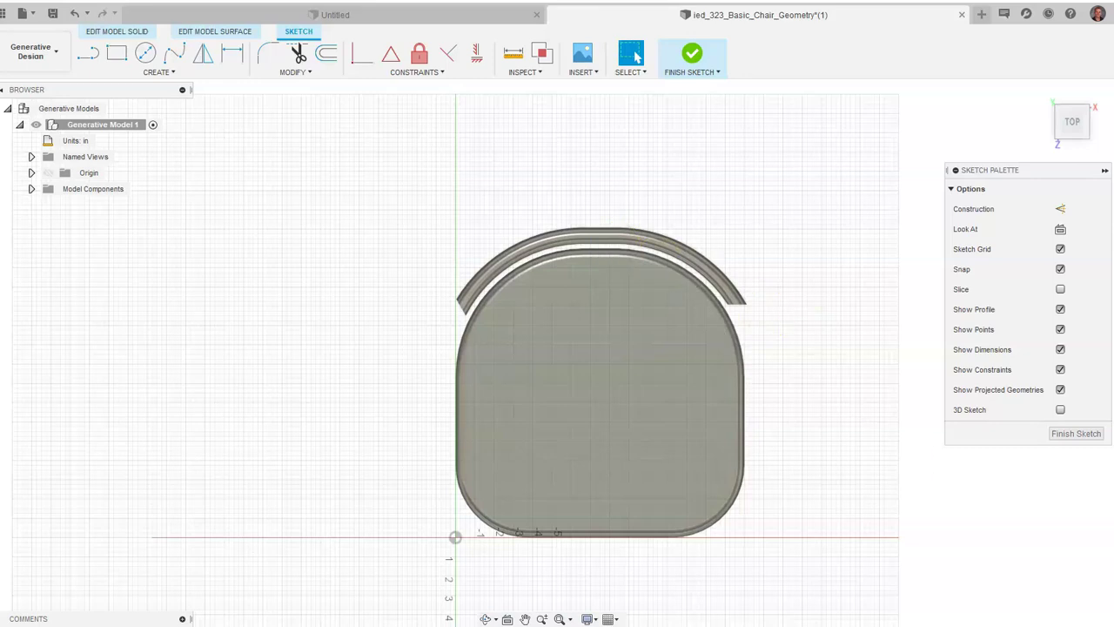
{"action": "key", "text": "p"}
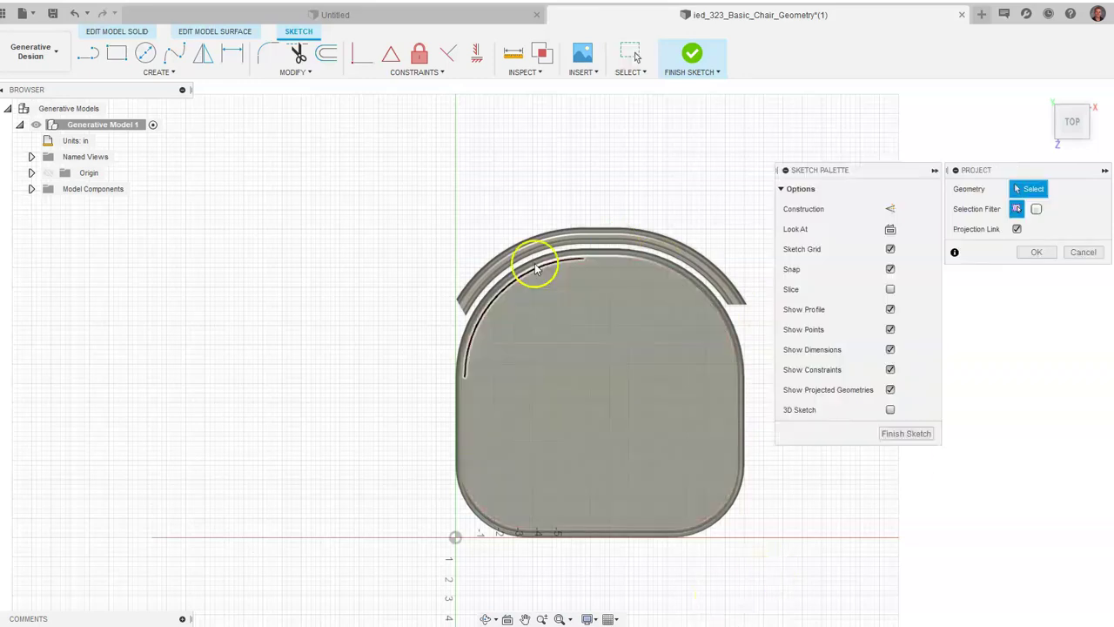
{"action": "scroll", "coordinate": [522, 271], "scroll_direction": "up", "scroll_amount": 2}
{"action": "left_click", "coordinate": [485, 291]}
{"action": "scroll", "coordinate": [486, 291], "scroll_direction": "down", "scroll_amount": 1}
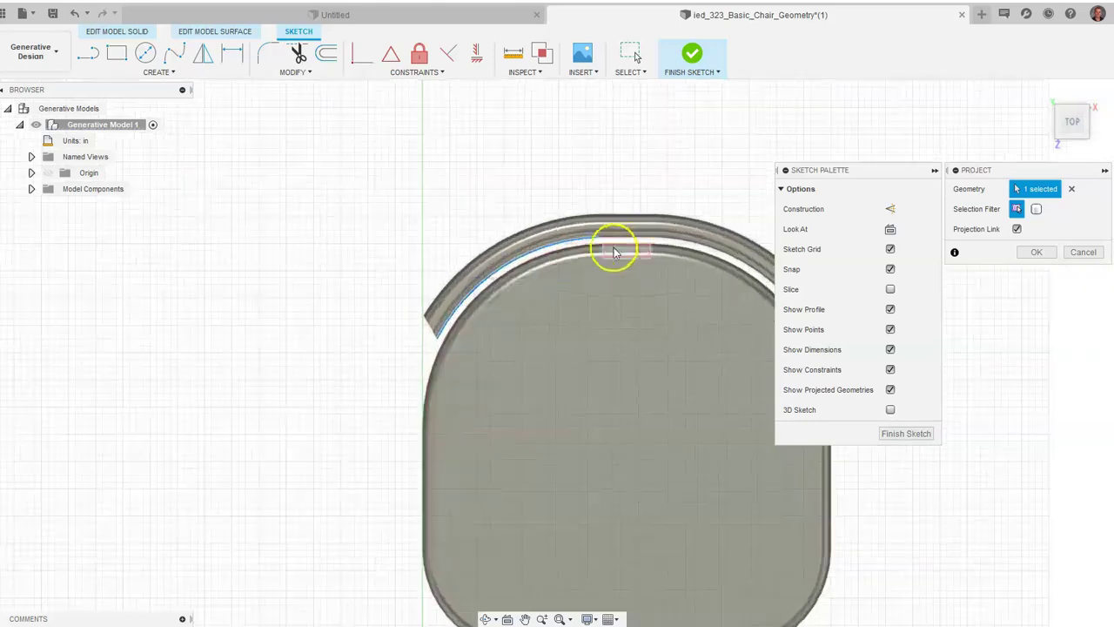
{"action": "left_click", "coordinate": [671, 241]}
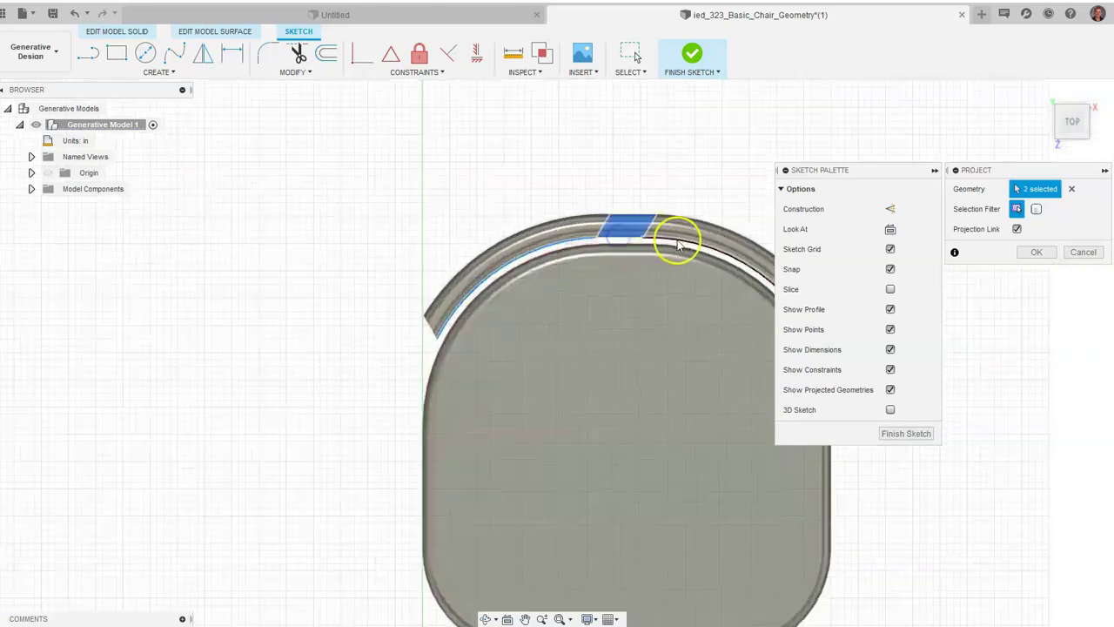
{"action": "scroll", "coordinate": [675, 244], "scroll_direction": "down", "scroll_amount": 1}
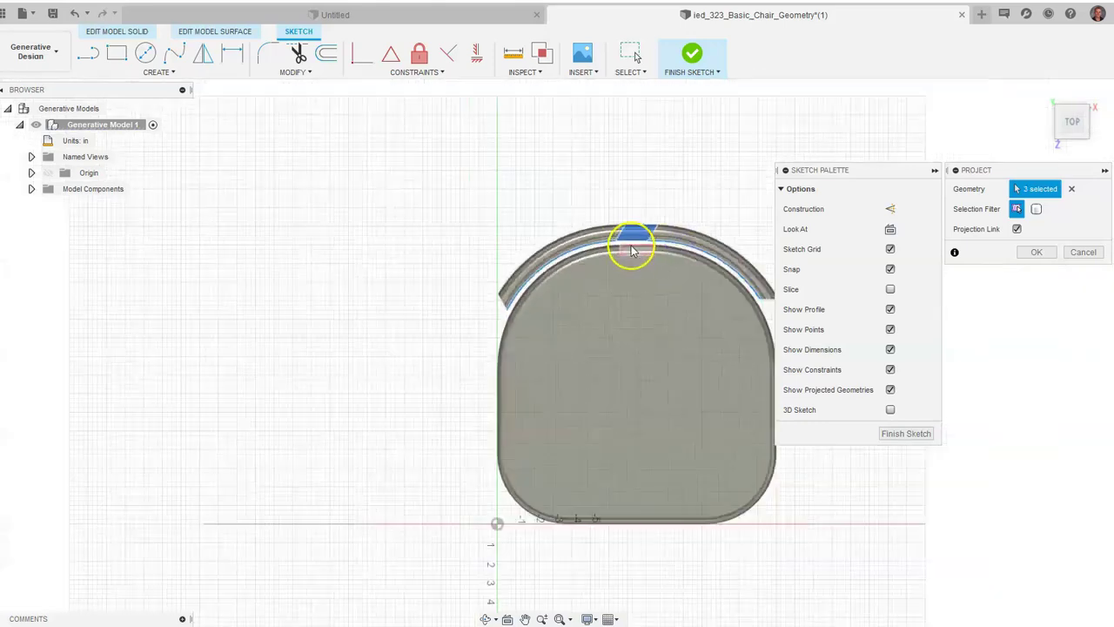
{"action": "scroll", "coordinate": [641, 320], "scroll_direction": "up", "scroll_amount": 2}
{"action": "left_click", "coordinate": [637, 306]}
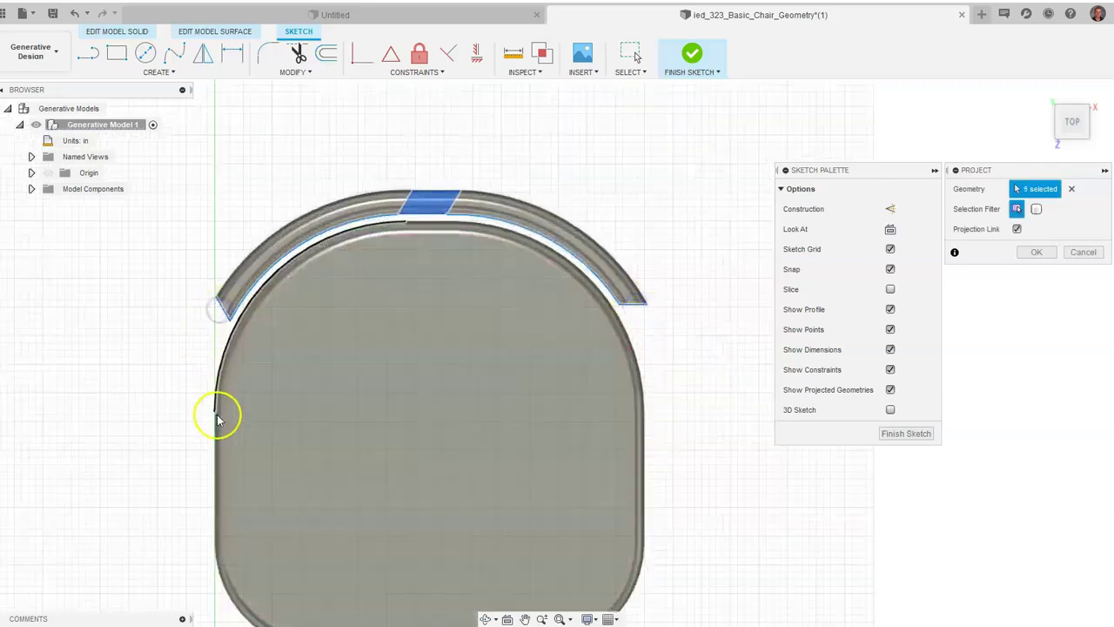
- Add the seat's outer side, front corner and front edges to the projection
{"action": "left_click", "coordinate": [215, 435]}
{"action": "scroll", "coordinate": [215, 435], "scroll_direction": "down", "scroll_amount": 2}
{"action": "left_click", "coordinate": [225, 533]}
{"action": "left_click", "coordinate": [356, 579]}
{"action": "left_click", "coordinate": [473, 573]}
{"action": "left_click", "coordinate": [510, 488]}
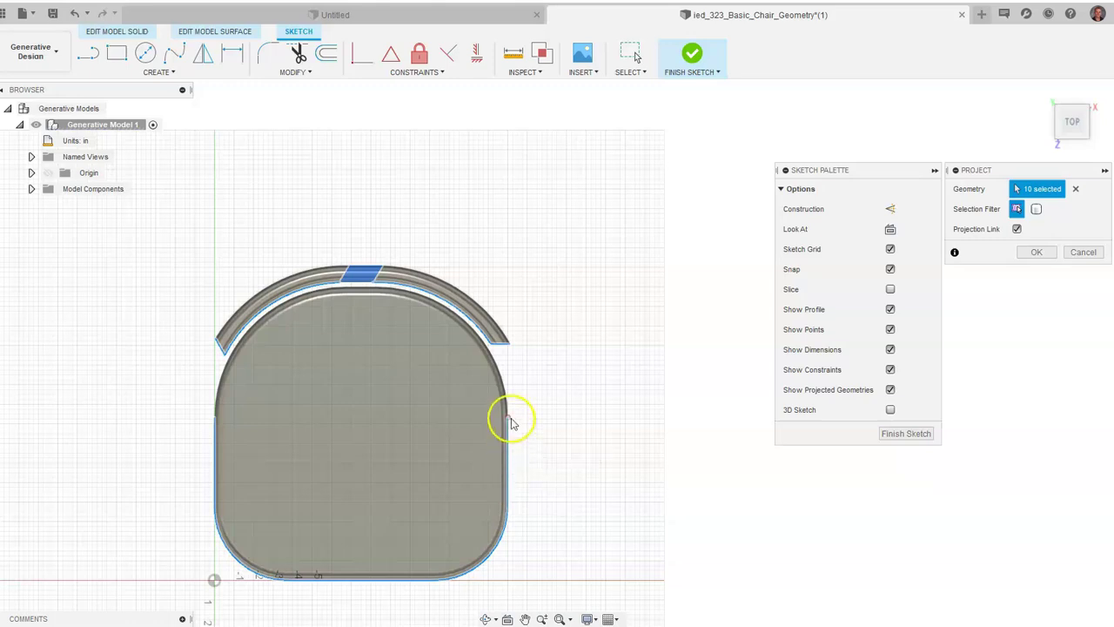
- Draw a line bridging the gap between the backrest's two projected inner arcs
{"action": "left_click", "coordinate": [90, 53]}
{"action": "scroll", "coordinate": [366, 286], "scroll_direction": "up", "scroll_amount": 5}
{"action": "left_click", "coordinate": [315, 276]}
{"action": "left_click", "coordinate": [383, 277]}
{"action": "scroll", "coordinate": [386, 281], "scroll_direction": "down", "scroll_amount": 5}
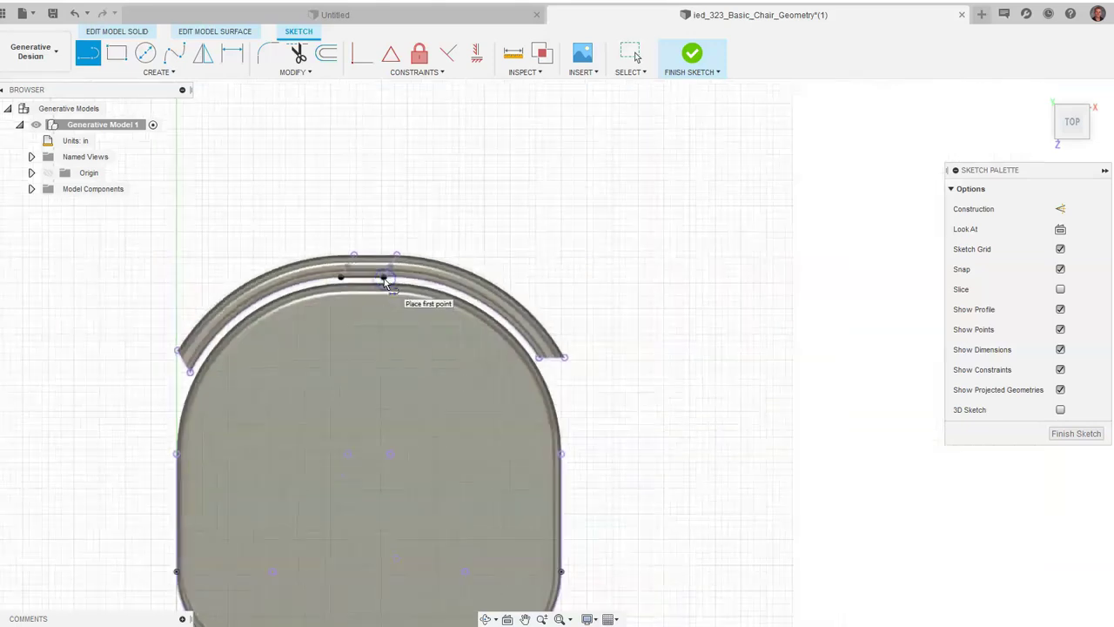
- Draw a line from each outer end of the backrest to the rear end of the seat's straight side edge and finish the sketch
{"action": "left_click", "coordinate": [210, 340]}
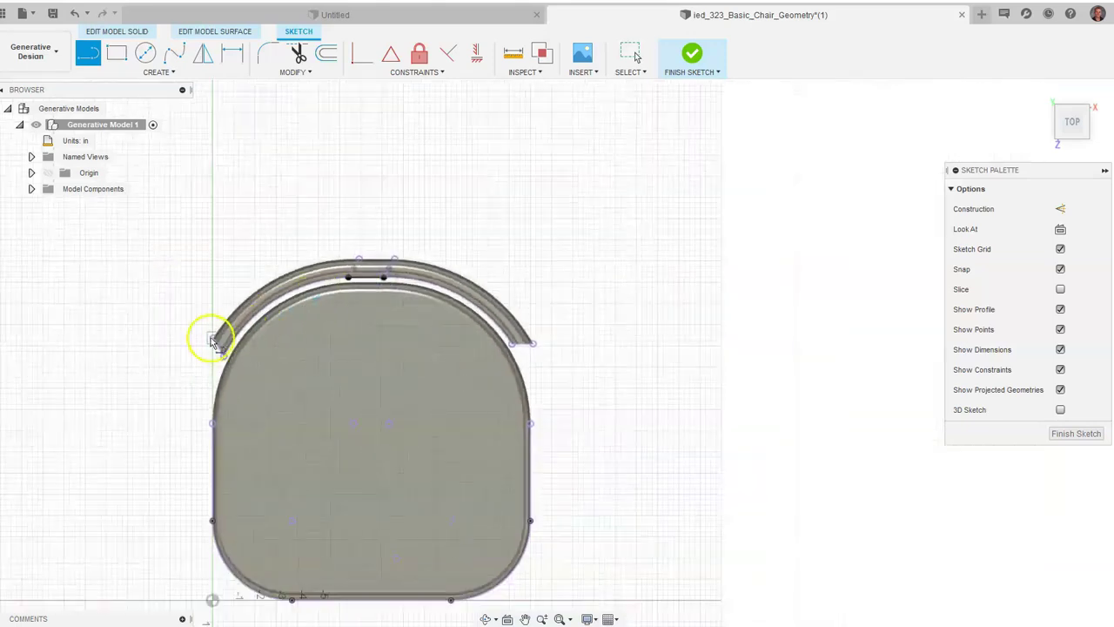
{"action": "left_click", "coordinate": [214, 424]}
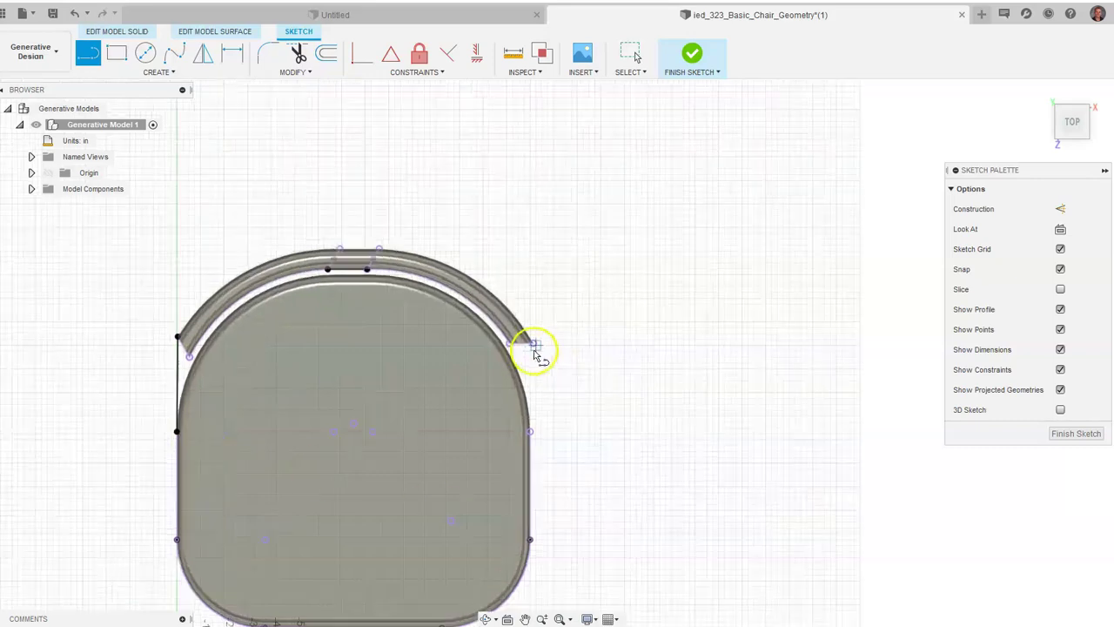
{"action": "scroll", "coordinate": [533, 343], "scroll_direction": "up", "scroll_amount": 4}
{"action": "left_click", "coordinate": [533, 337]}
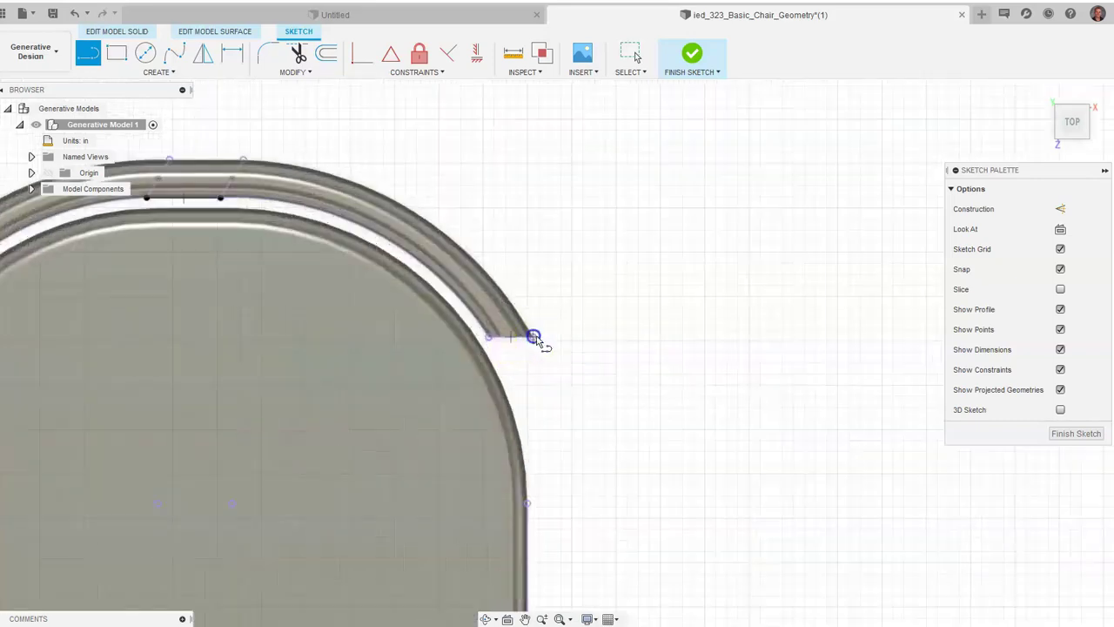
{"action": "left_click", "coordinate": [525, 502]}
{"action": "scroll", "coordinate": [532, 444], "scroll_direction": "down", "scroll_amount": 5}
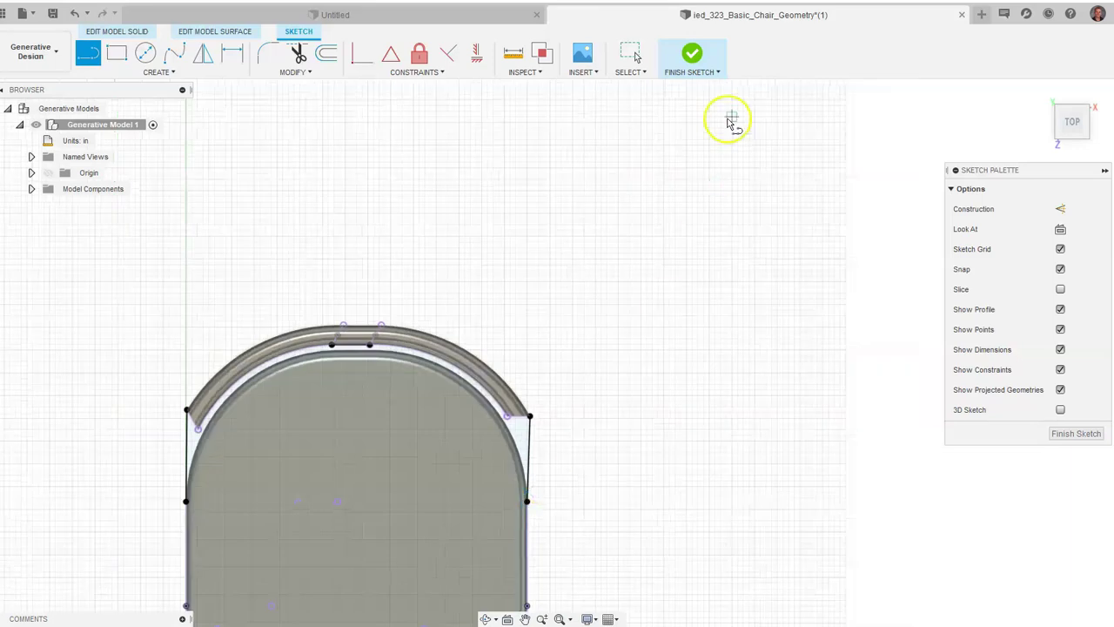
{"action": "left_click", "coordinate": [692, 54]}
- Extrude the seat profile and its surrounding rim profile upward 13 in, past the backrest
{"action": "left_click", "coordinate": [1044, 93]}
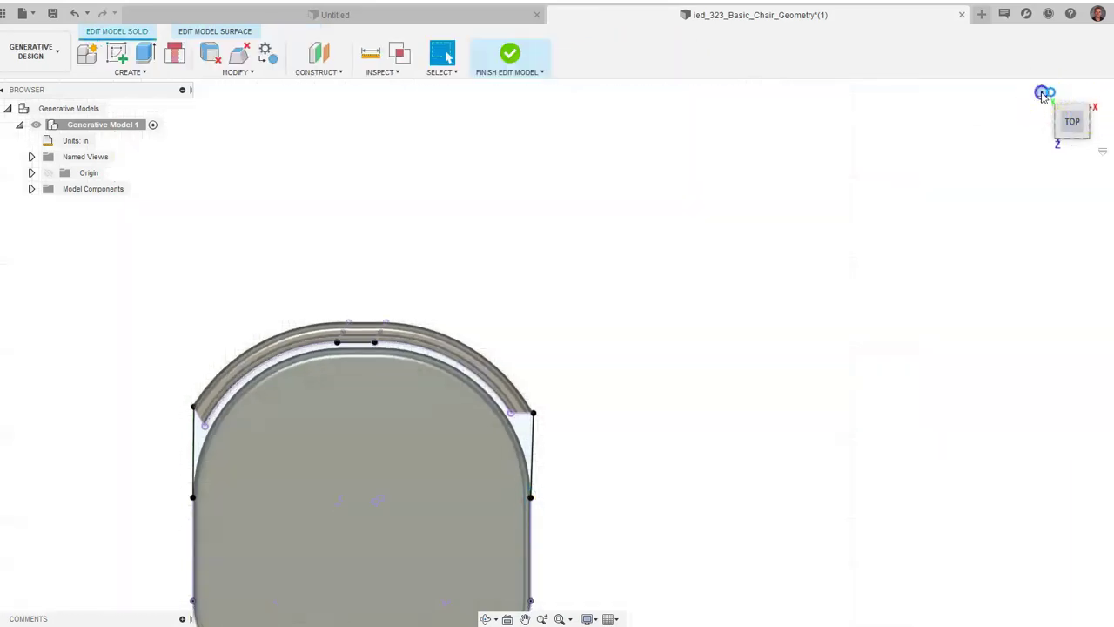
{"action": "middle_click_drag", "start_coordinate": [694, 231], "coordinate": [636, 278]}
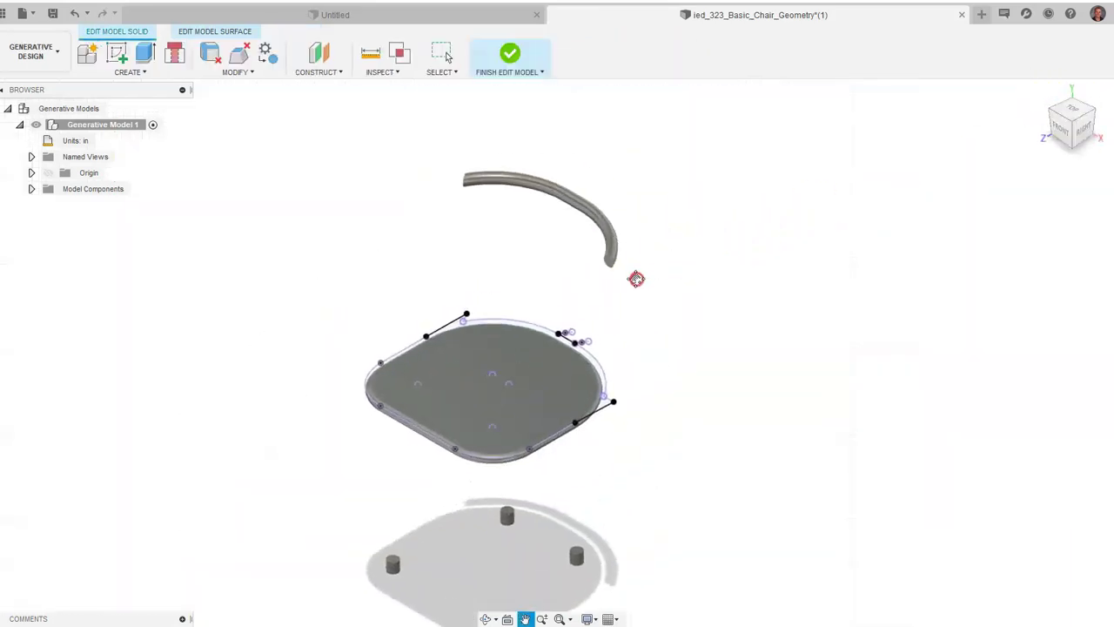
{"action": "left_click", "coordinate": [144, 53]}
{"action": "scroll", "coordinate": [481, 331], "scroll_direction": "up", "scroll_amount": 2}
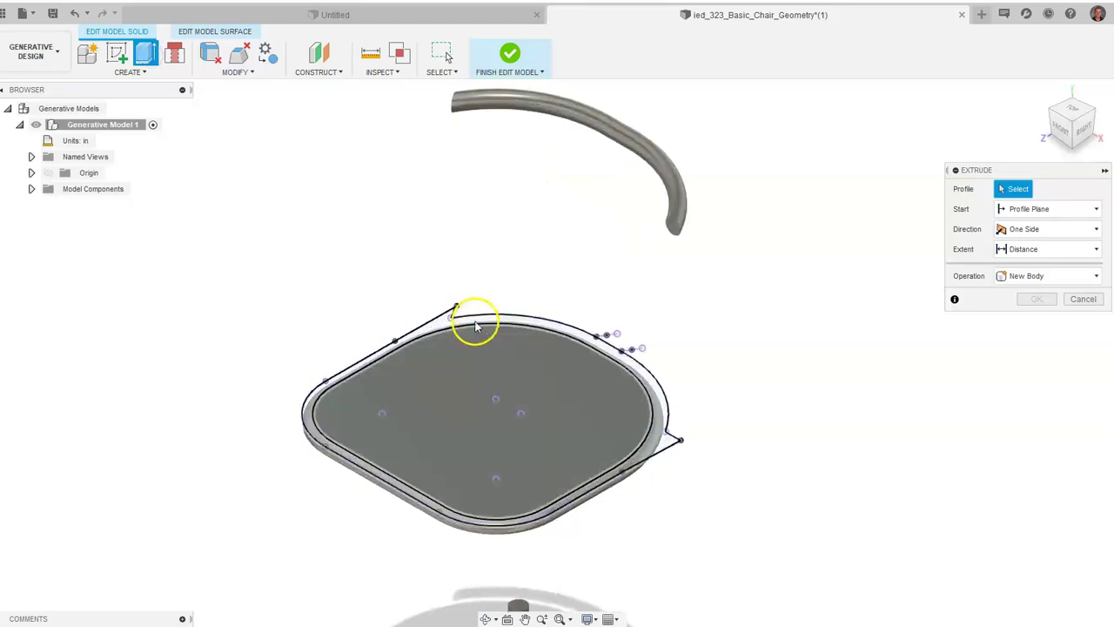
{"action": "left_click", "coordinate": [475, 319]}
{"action": "left_click", "coordinate": [492, 386]}
{"action": "scroll", "coordinate": [492, 392], "scroll_direction": "down", "scroll_amount": 2}
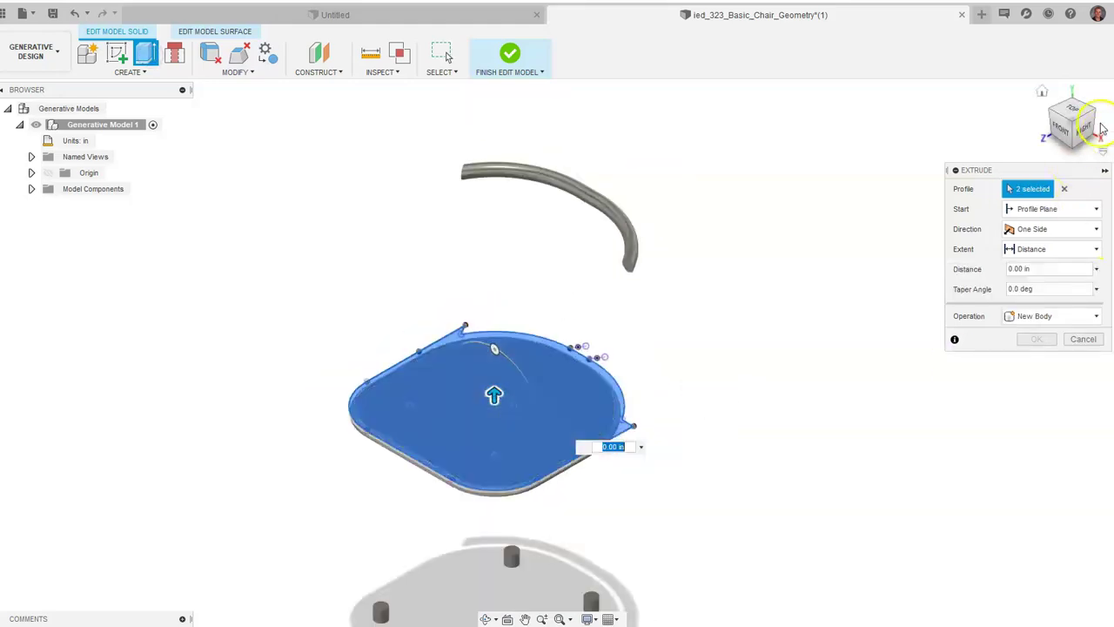
{"action": "left_click_drag", "start_coordinate": [1075, 129], "coordinate": [995, 192]}
{"action": "left_click_drag", "start_coordinate": [472, 378], "coordinate": [476, 159]}
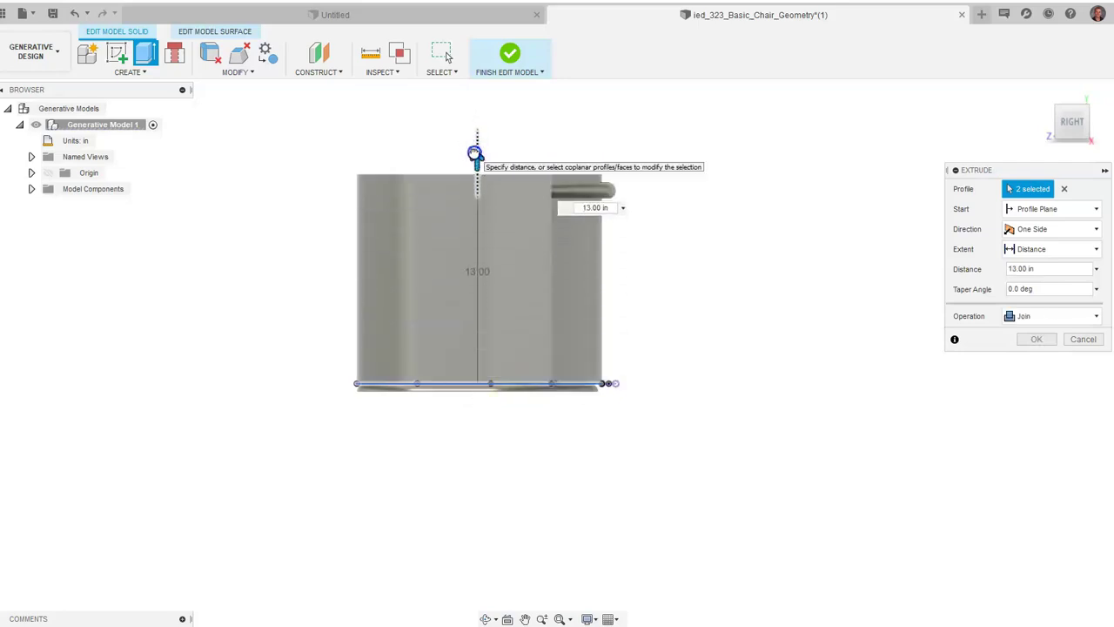
- Set the seat extrusion's operation to New Body and complete it
{"action": "left_click", "coordinate": [1060, 115]}
{"action": "left_click", "coordinate": [1076, 112]}
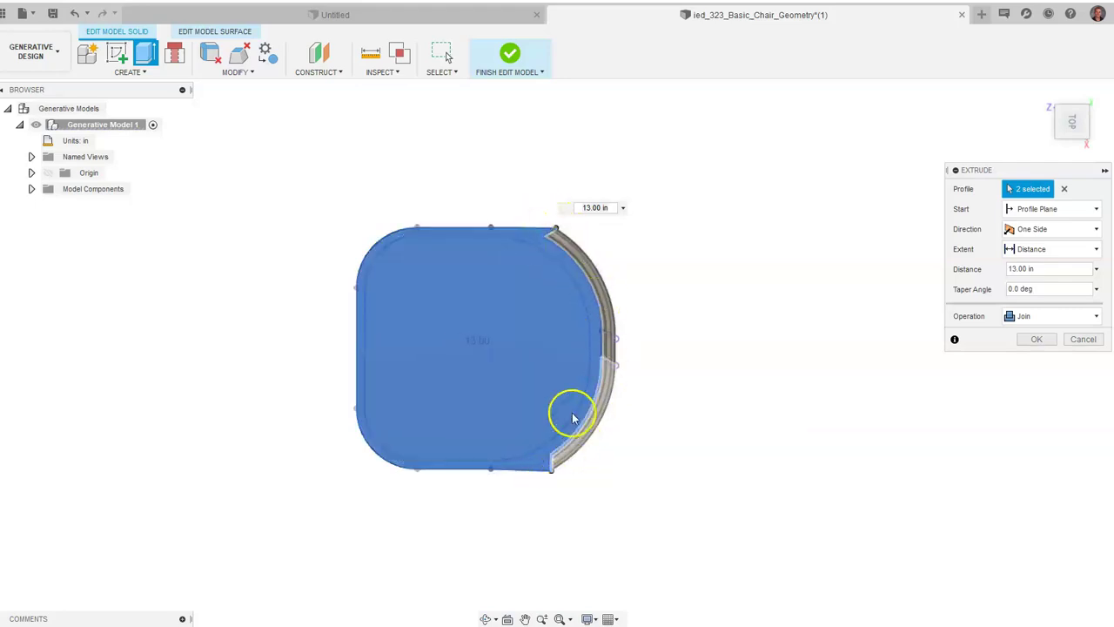
{"action": "left_click", "coordinate": [1057, 143]}
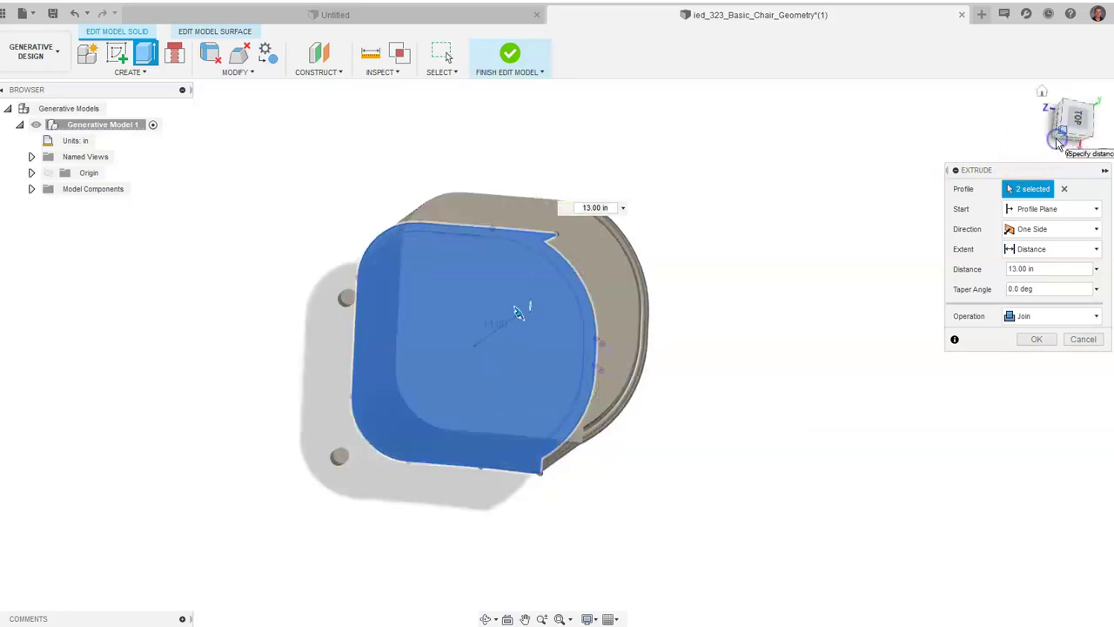
{"action": "left_click", "coordinate": [1042, 96]}
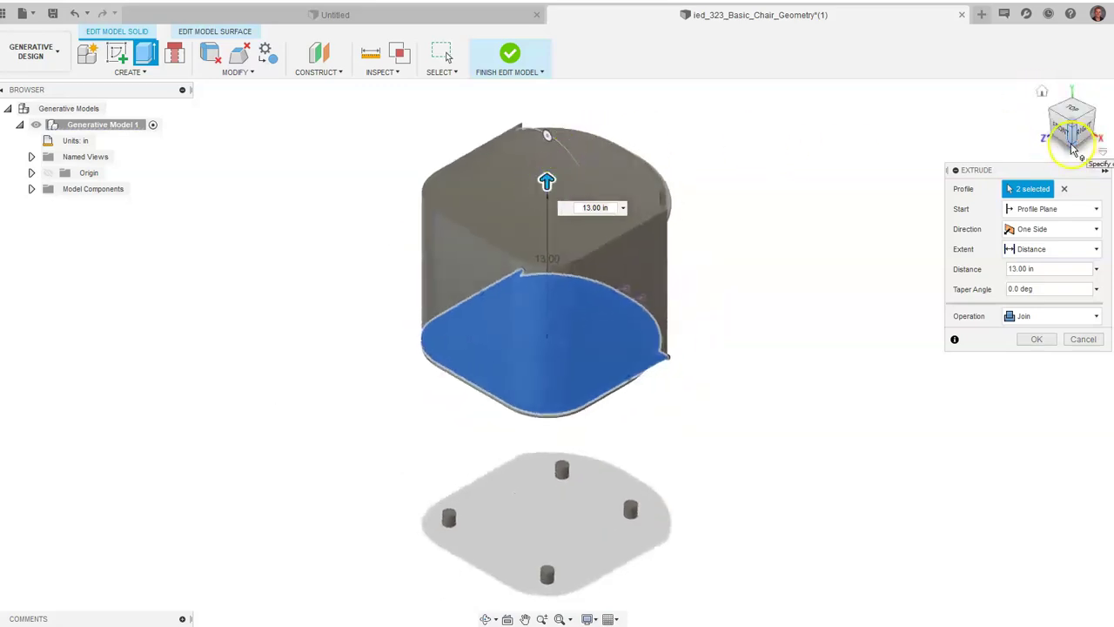
{"action": "left_click", "coordinate": [1030, 319]}
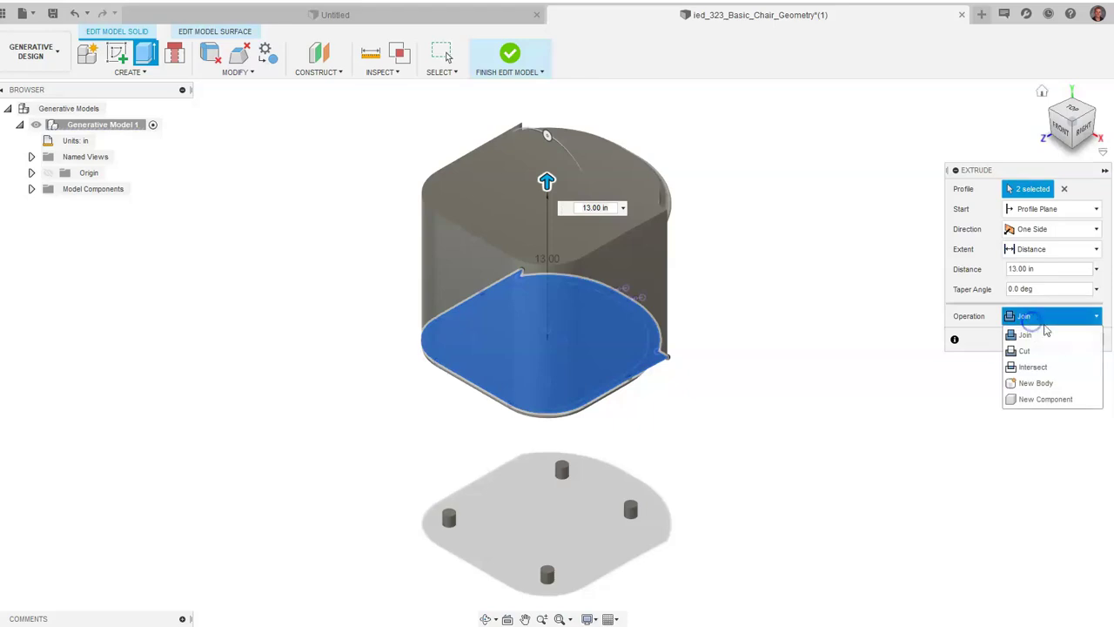
{"action": "left_click", "coordinate": [1037, 382]}
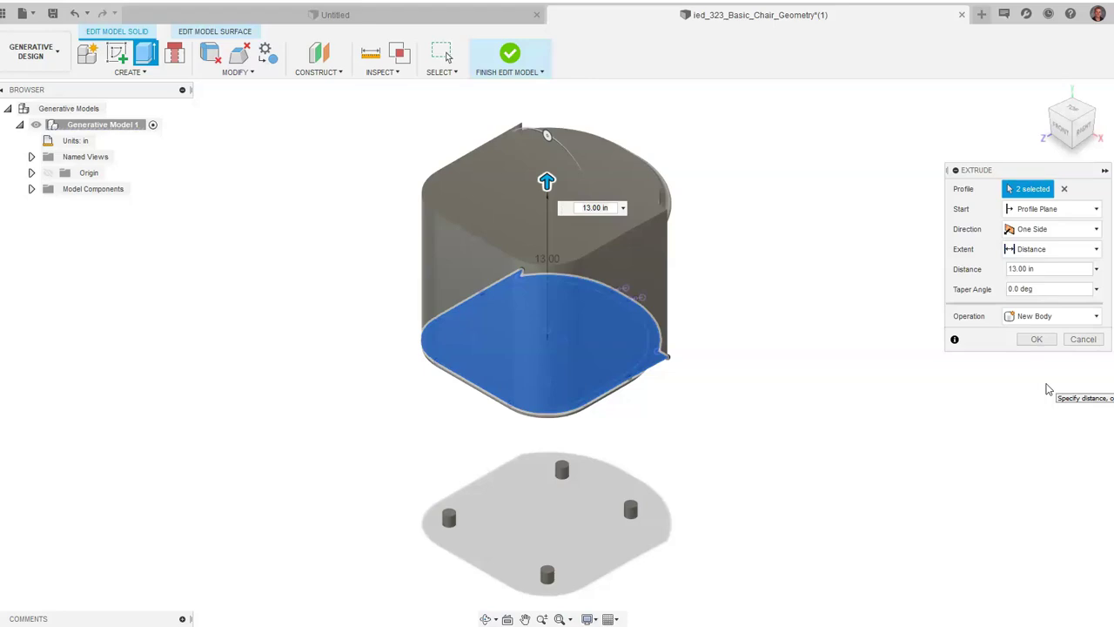
{"action": "left_click", "coordinate": [1036, 347]}
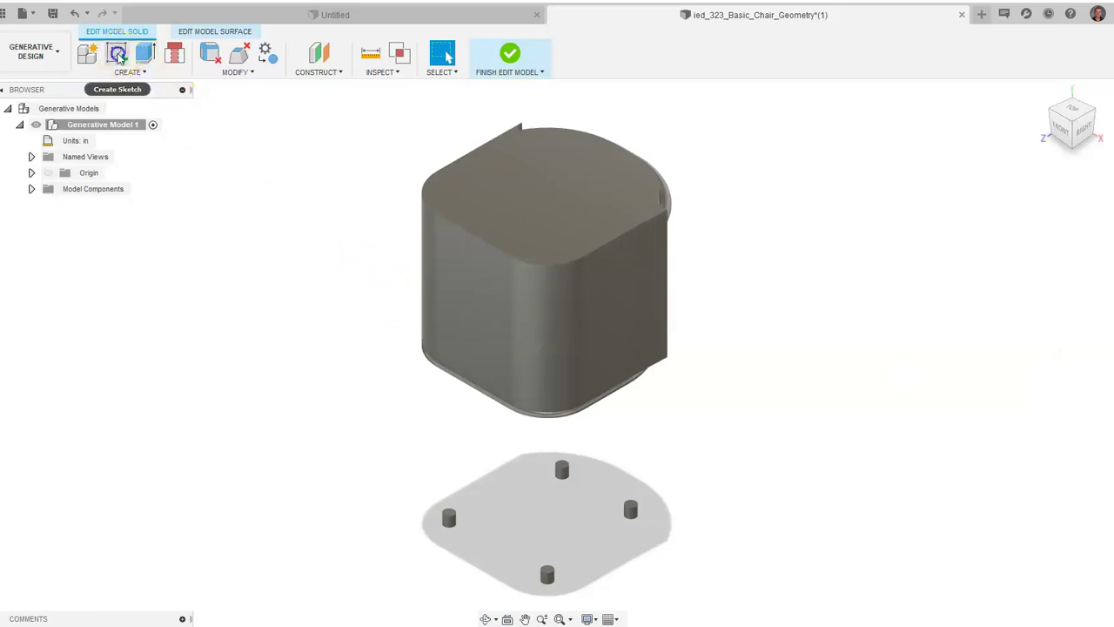
- Create a sketch on the horizontal origin plane at the feet and project the seat's underside face into it
{"action": "left_click", "coordinate": [116, 54]}
{"action": "left_click", "coordinate": [401, 561]}
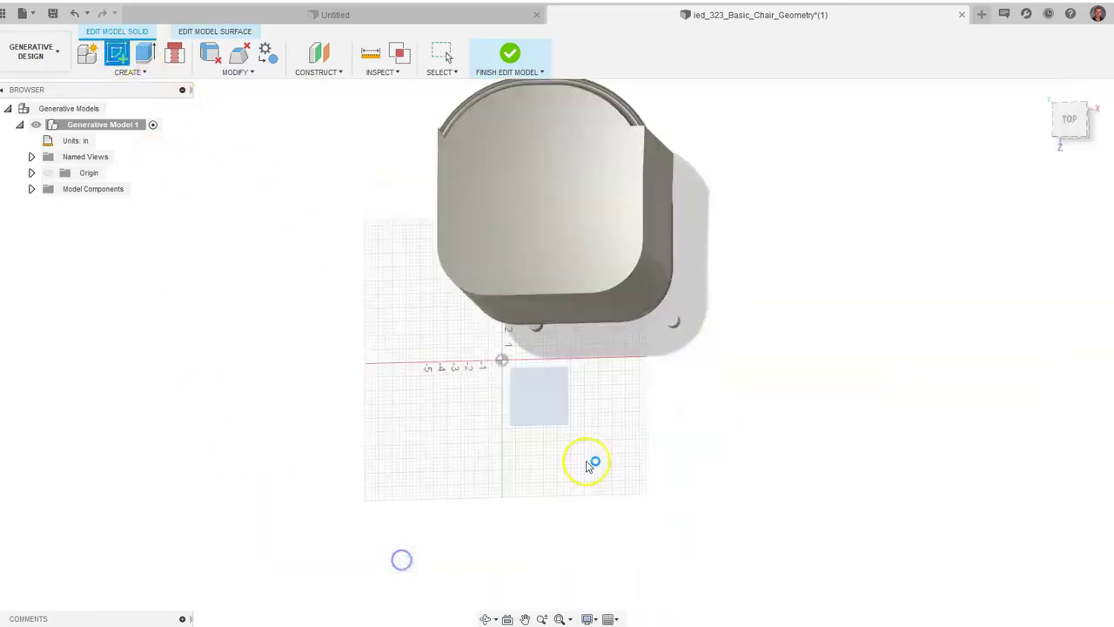
{"action": "left_click", "coordinate": [1059, 137]}
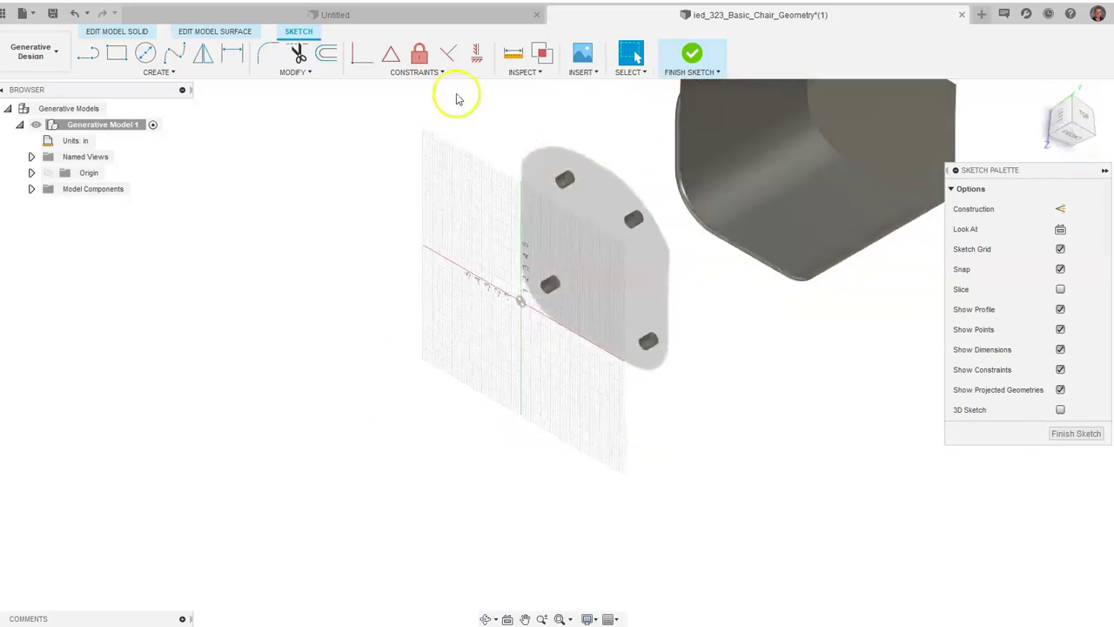
{"action": "key", "text": "p"}
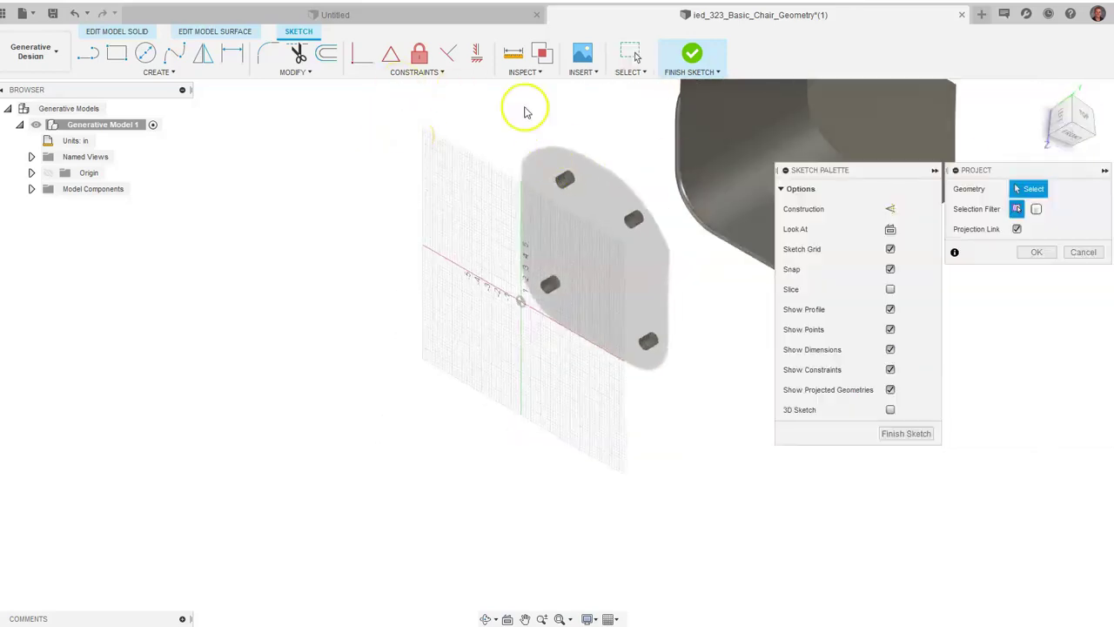
{"action": "left_click", "coordinate": [1048, 143]}
{"action": "left_click", "coordinate": [691, 341]}
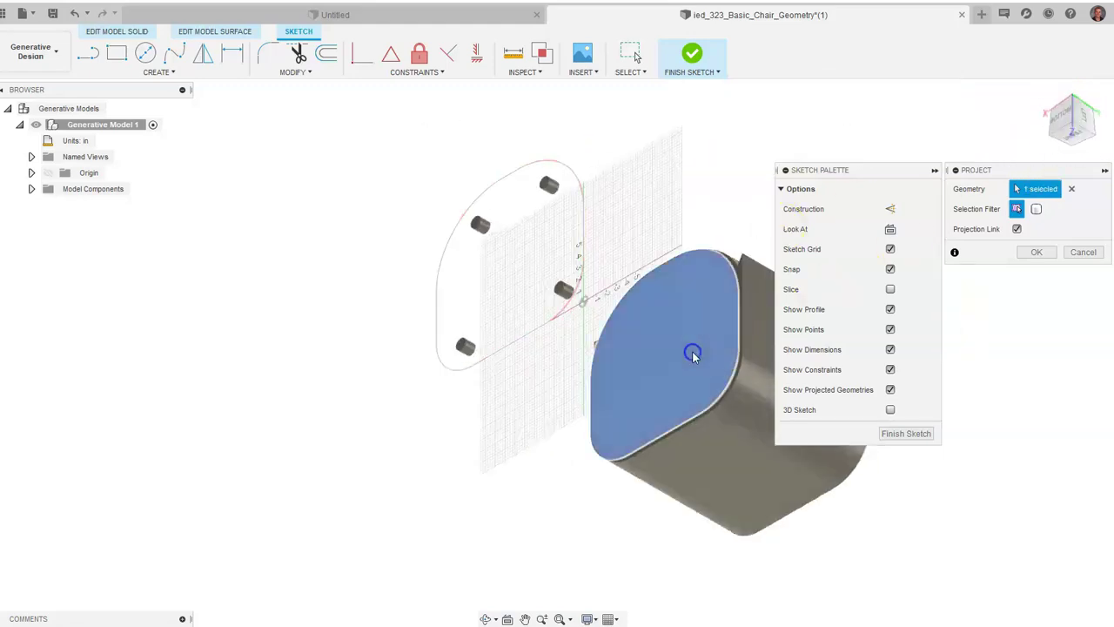
{"action": "left_click", "coordinate": [1063, 96]}
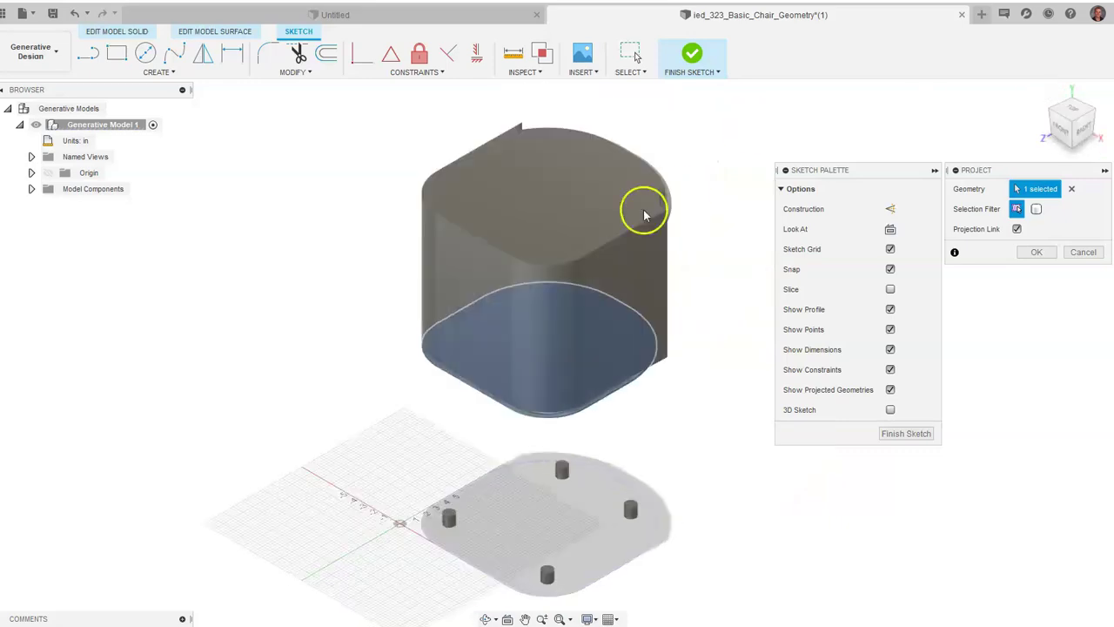
- Offset the projected seat outline inward by 3.726 in so the loop lies between the four feet
{"action": "left_click", "coordinate": [326, 53]}
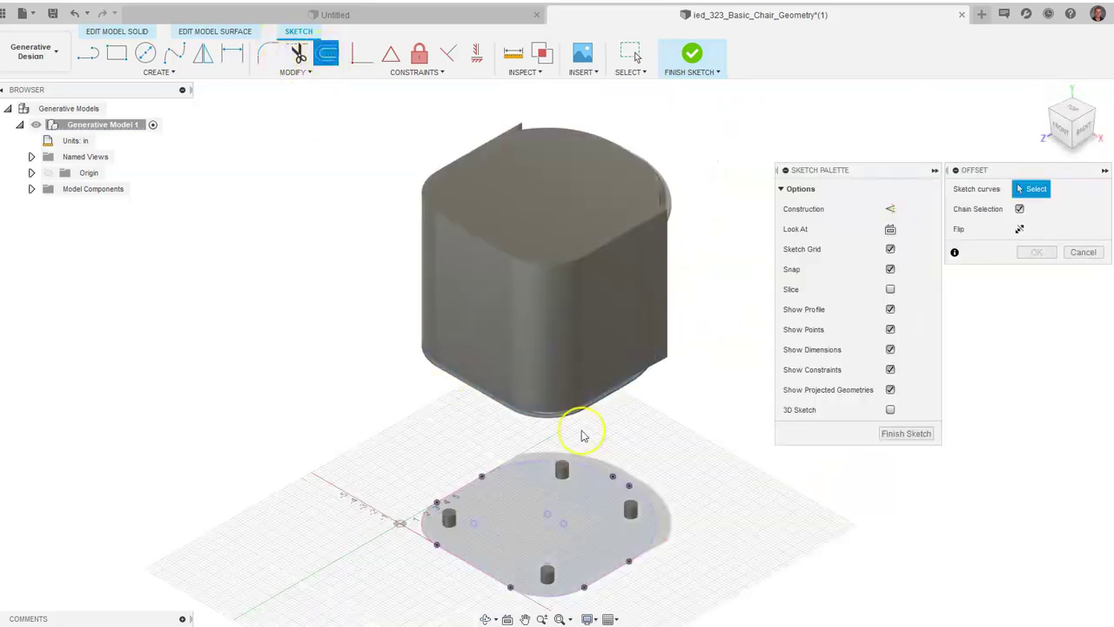
{"action": "left_click", "coordinate": [590, 472]}
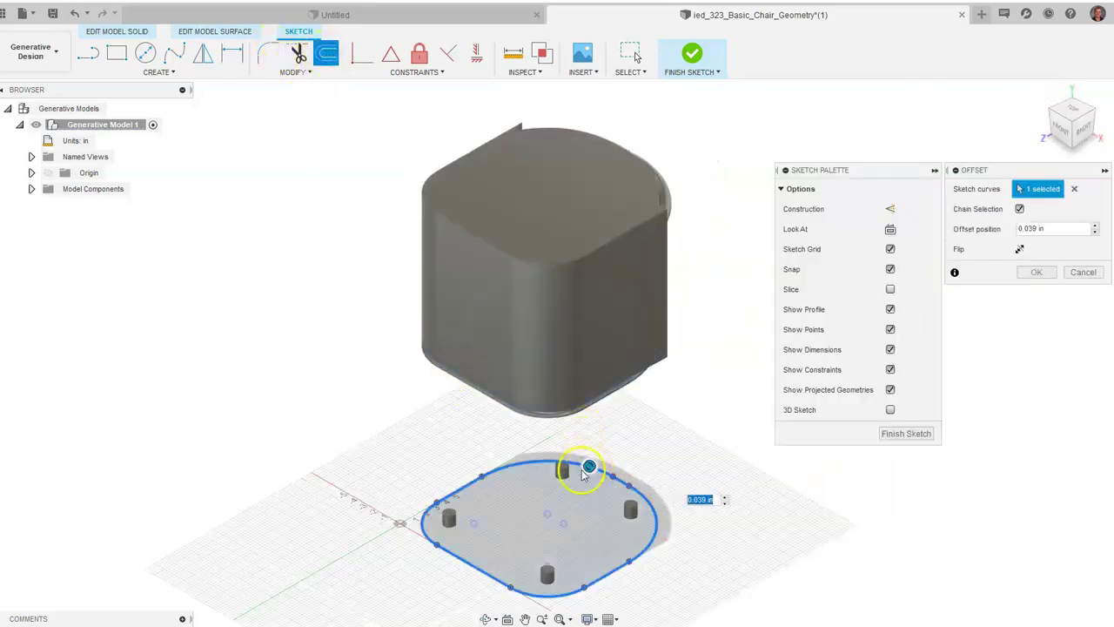
{"action": "mouse_move", "coordinate": [578, 478]}
{"action": "left_mouse_down"}
{"action": "mouse_move", "coordinate": [563, 495]}
{"action": "mouse_move", "coordinate": [567, 488]}
{"action": "left_mouse_up"}
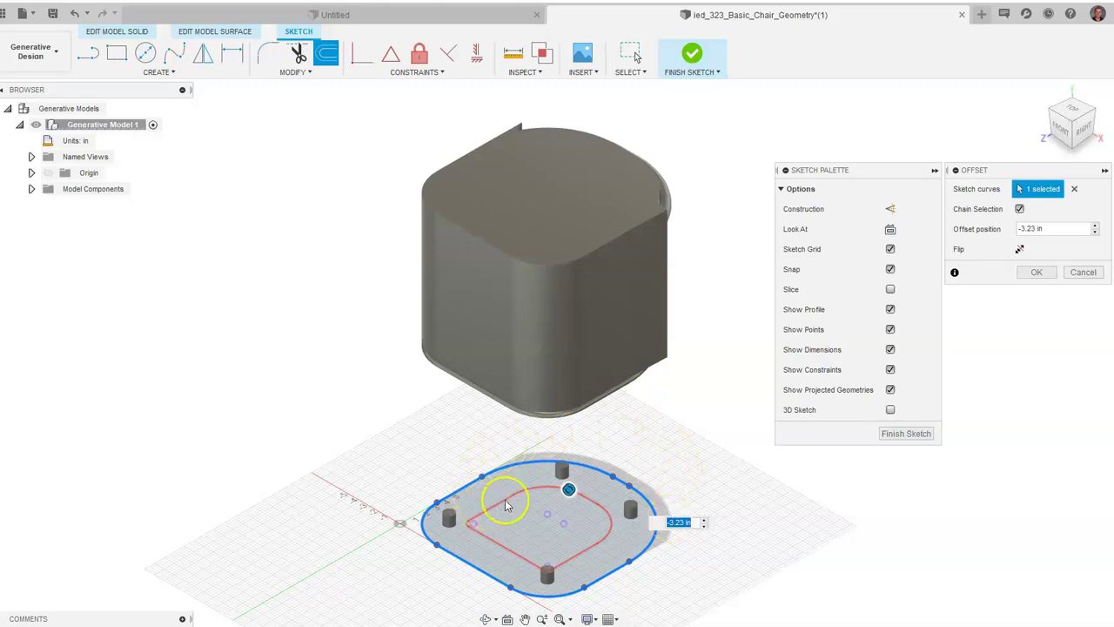
{"action": "left_click_drag", "start_coordinate": [568, 485], "coordinate": [563, 494]}
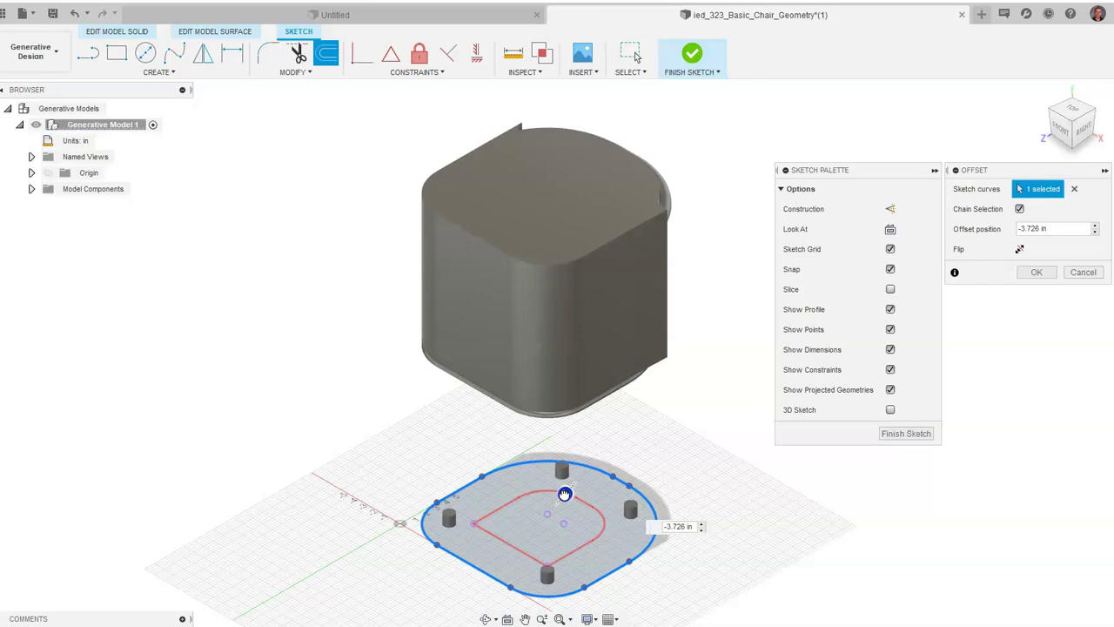
{"action": "left_click", "coordinate": [1025, 274]}
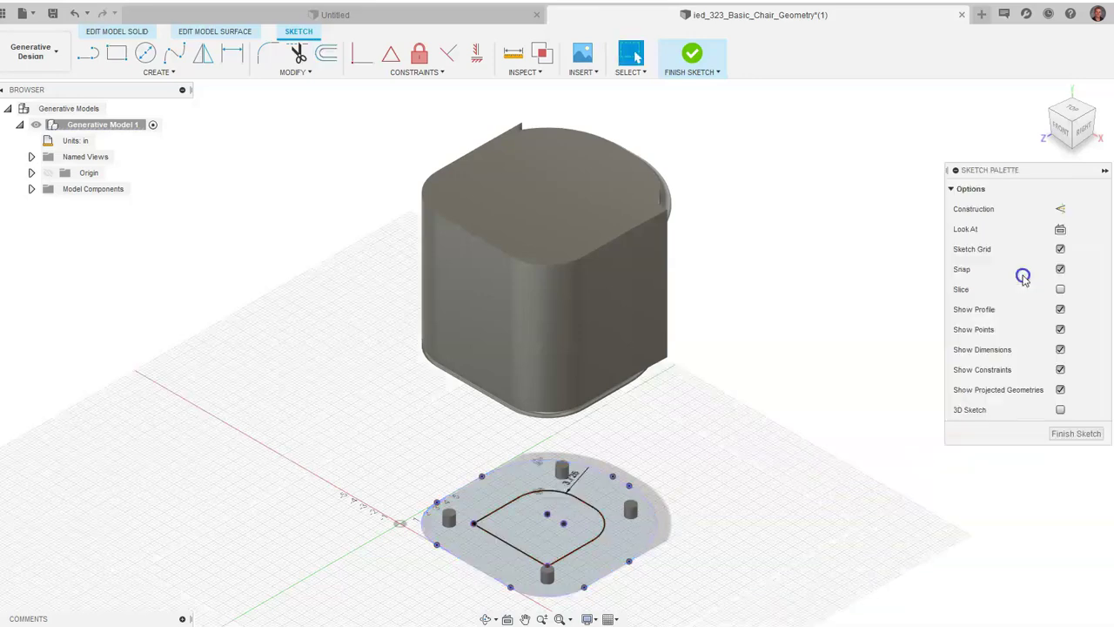
- Extrude the inner offset profile up to the seat's underside face using the To Object extent
{"action": "left_click", "coordinate": [129, 32]}
{"action": "left_click", "coordinate": [145, 54]}
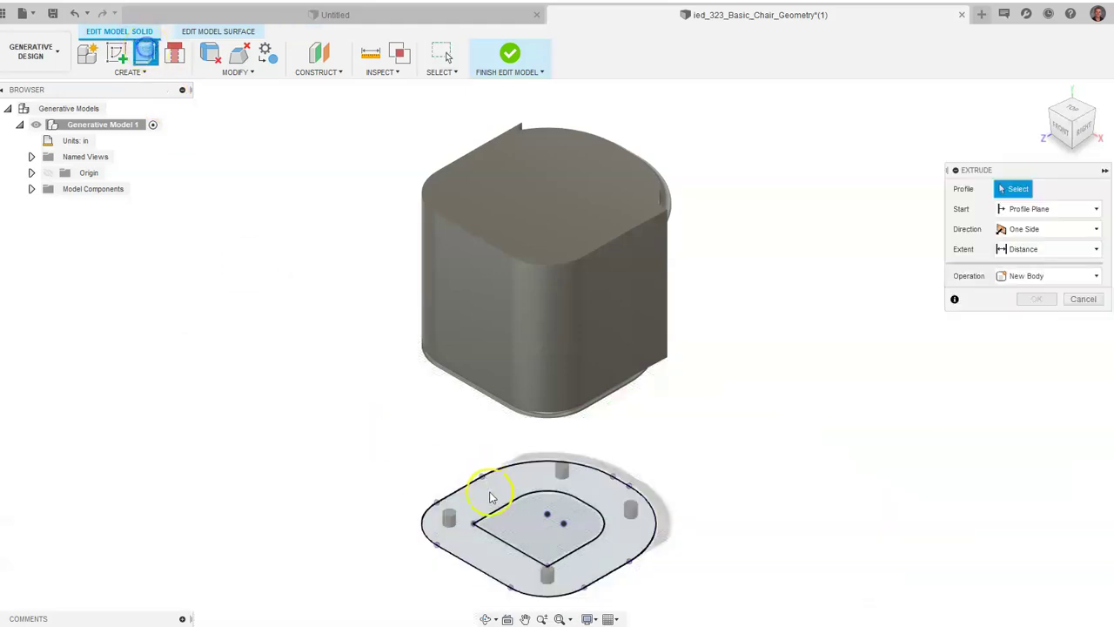
{"action": "left_click", "coordinate": [550, 520]}
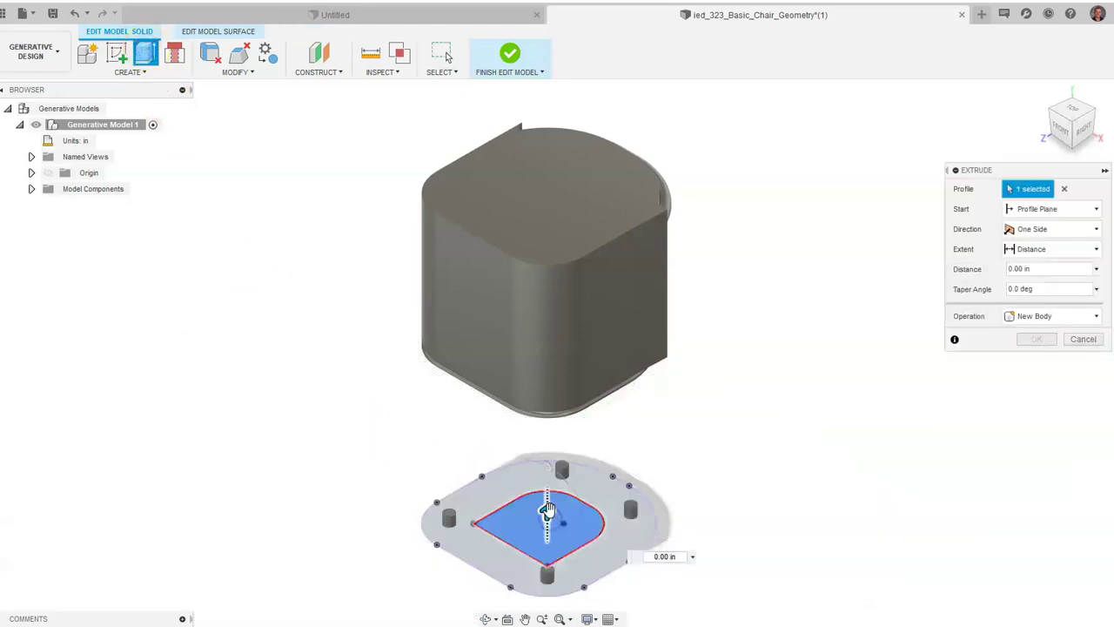
{"action": "left_click", "coordinate": [1018, 229]}
{"action": "left_click", "coordinate": [995, 228]}
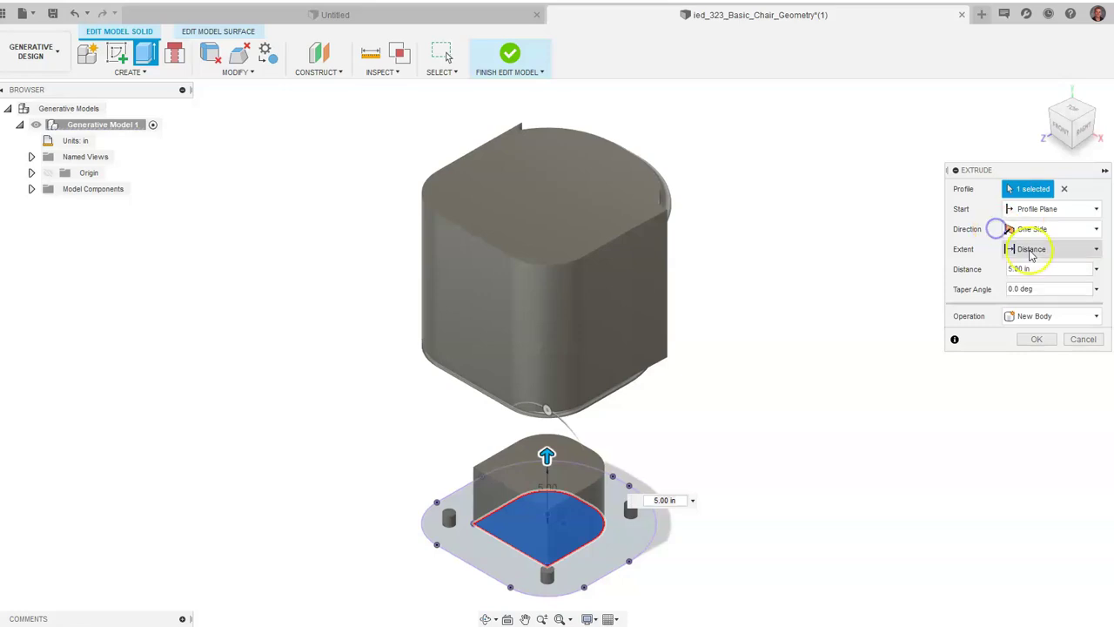
{"action": "left_click", "coordinate": [1032, 252]}
{"action": "left_click", "coordinate": [1028, 283]}
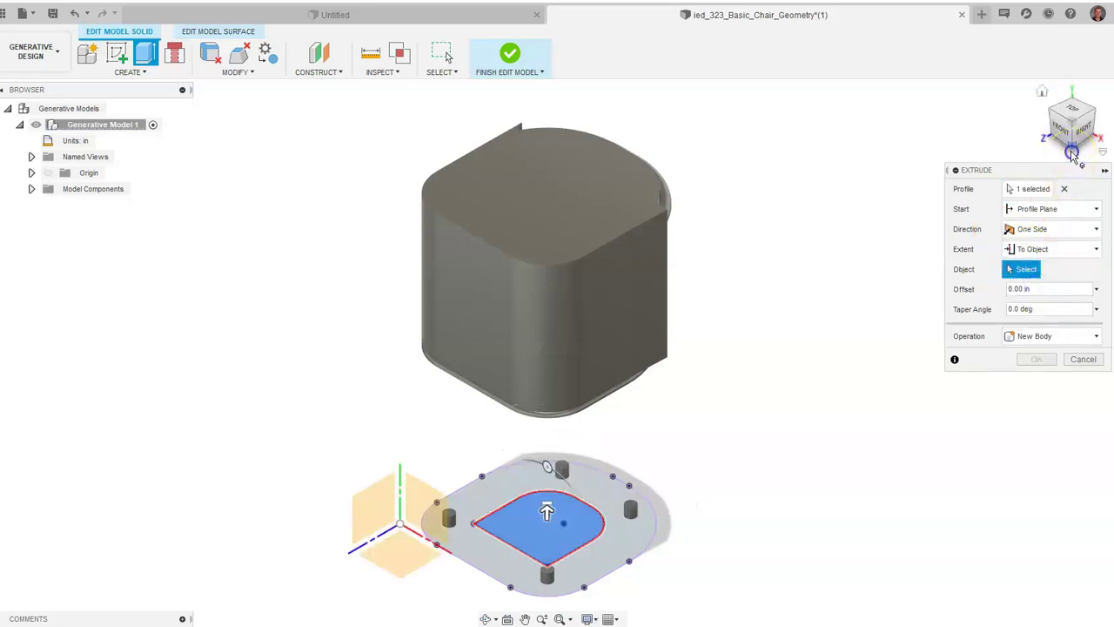
{"action": "left_click", "coordinate": [1072, 153]}
{"action": "left_click", "coordinate": [599, 339]}
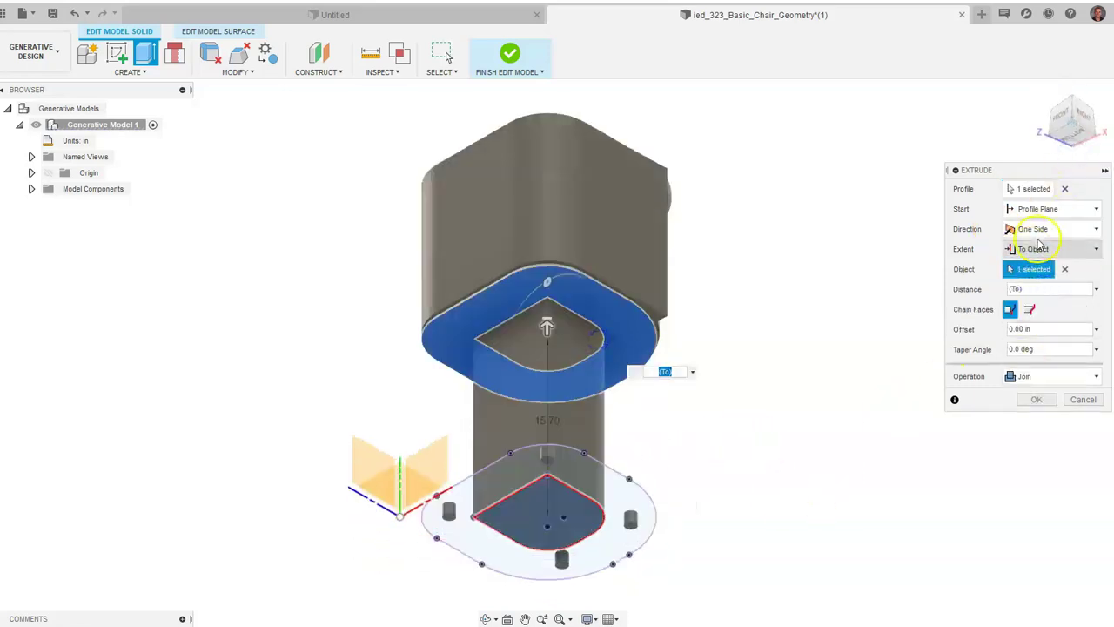
- Set the column extrusion's operation to New Body, complete it and finish editing the generative model
{"action": "left_click", "coordinate": [1082, 119]}
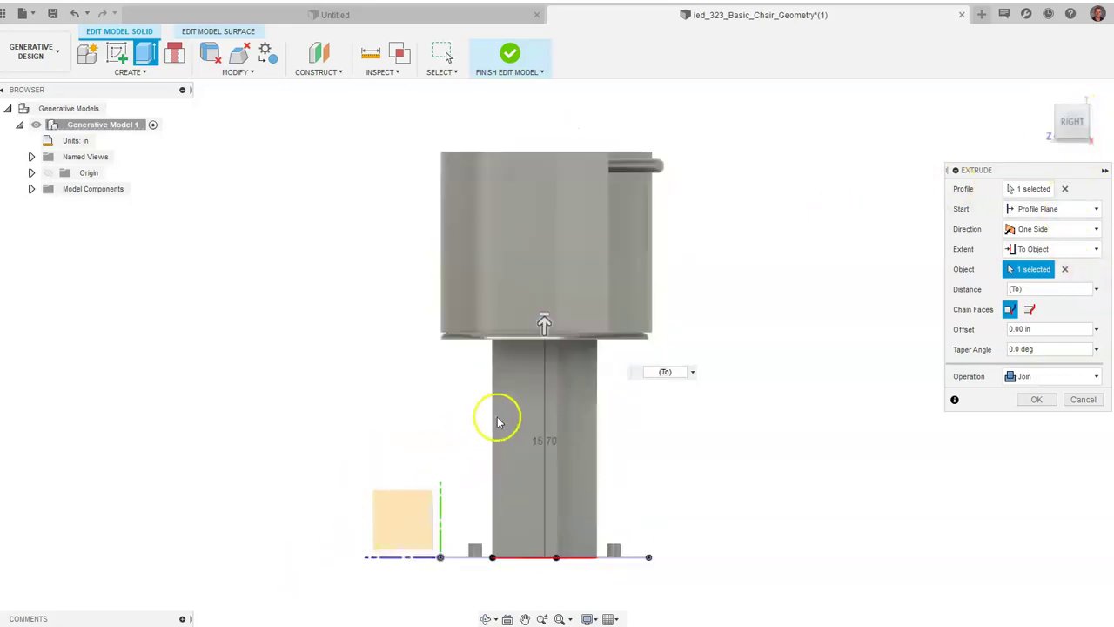
{"action": "left_click", "coordinate": [1009, 377]}
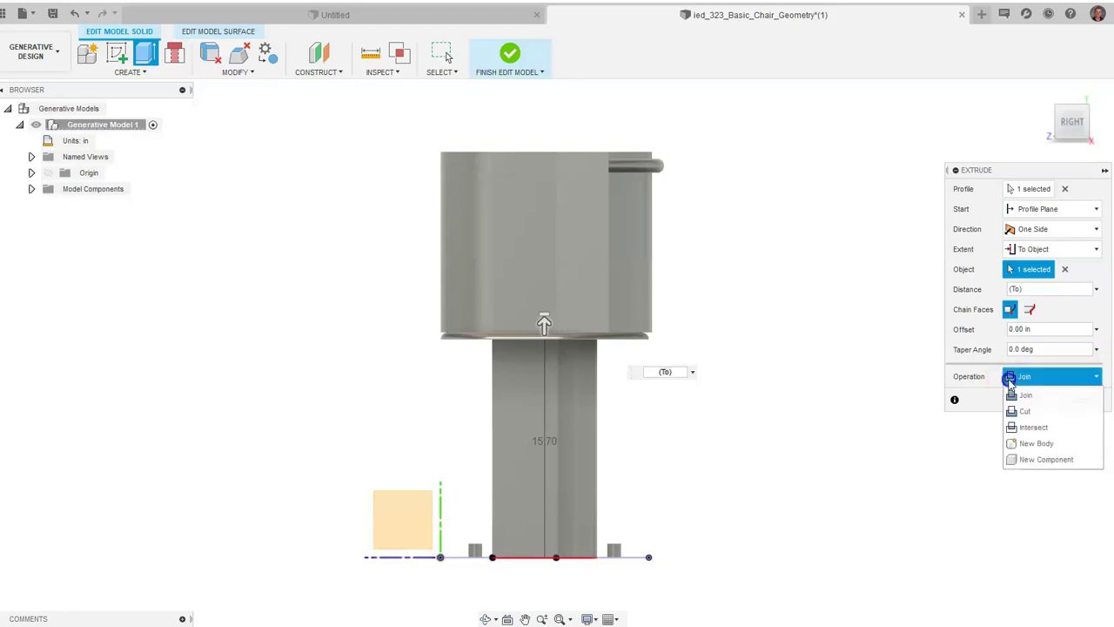
{"action": "left_click", "coordinate": [1035, 443]}
{"action": "left_click", "coordinate": [1038, 402]}
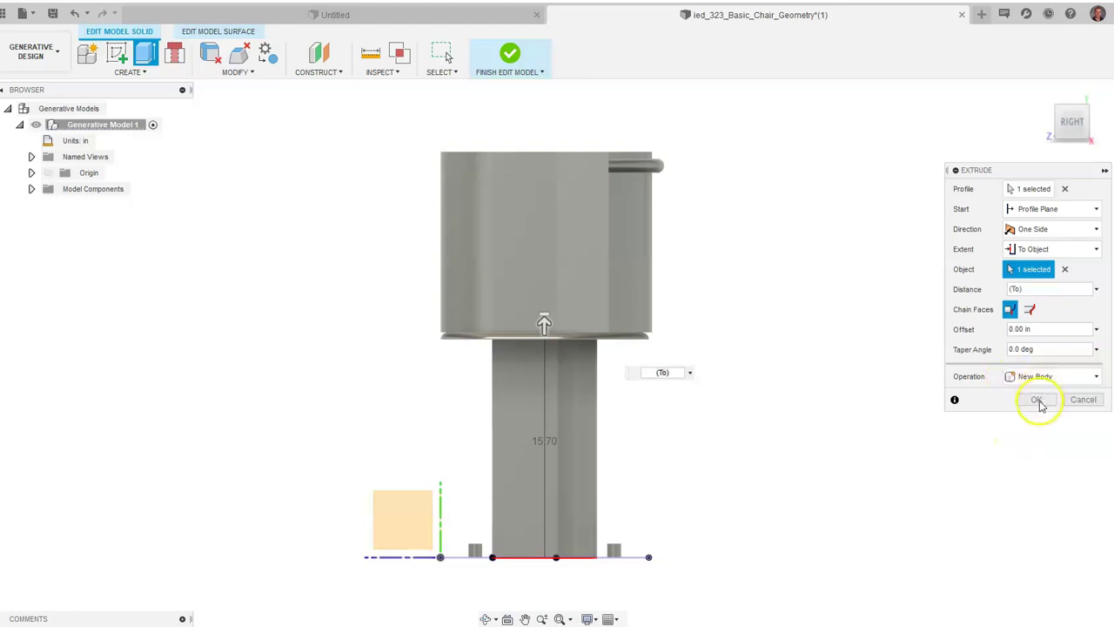
{"action": "left_click", "coordinate": [528, 69]}
- Assign the large body above the seat and the column beneath it as obstacle geometry
{"action": "left_click", "coordinate": [1027, 93]}
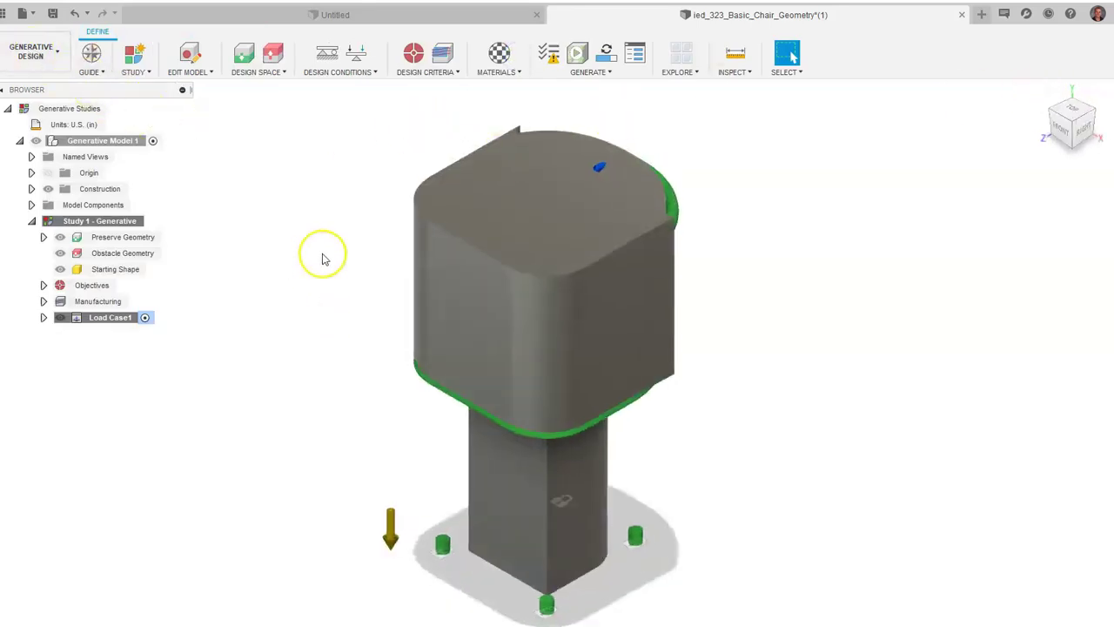
{"action": "left_click", "coordinate": [272, 54]}
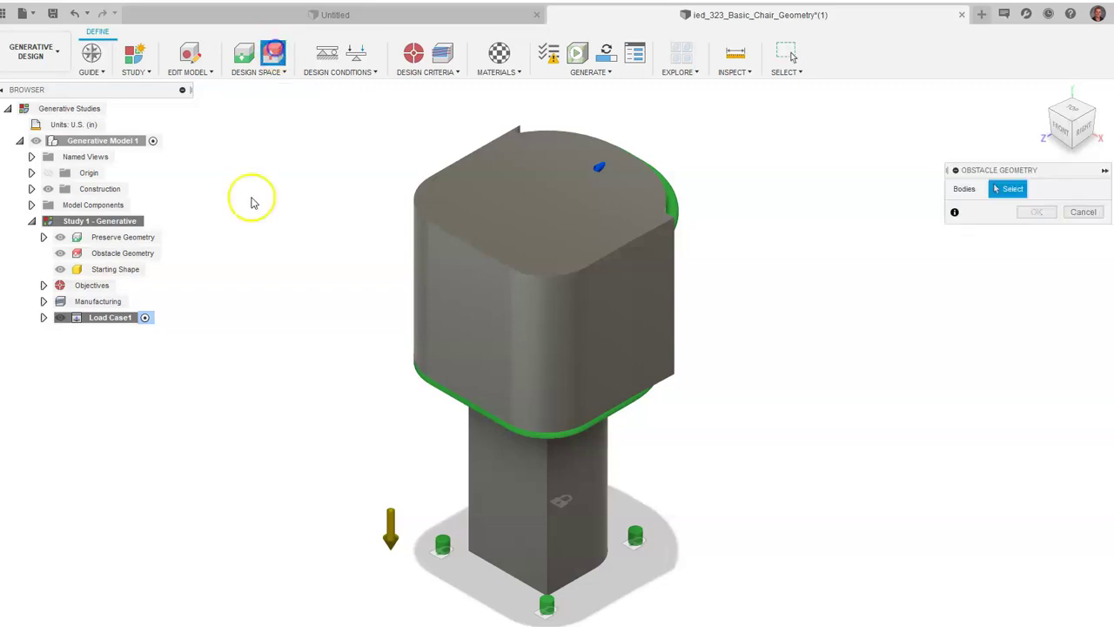
{"action": "left_click", "coordinate": [462, 269]}
{"action": "left_click", "coordinate": [512, 502]}
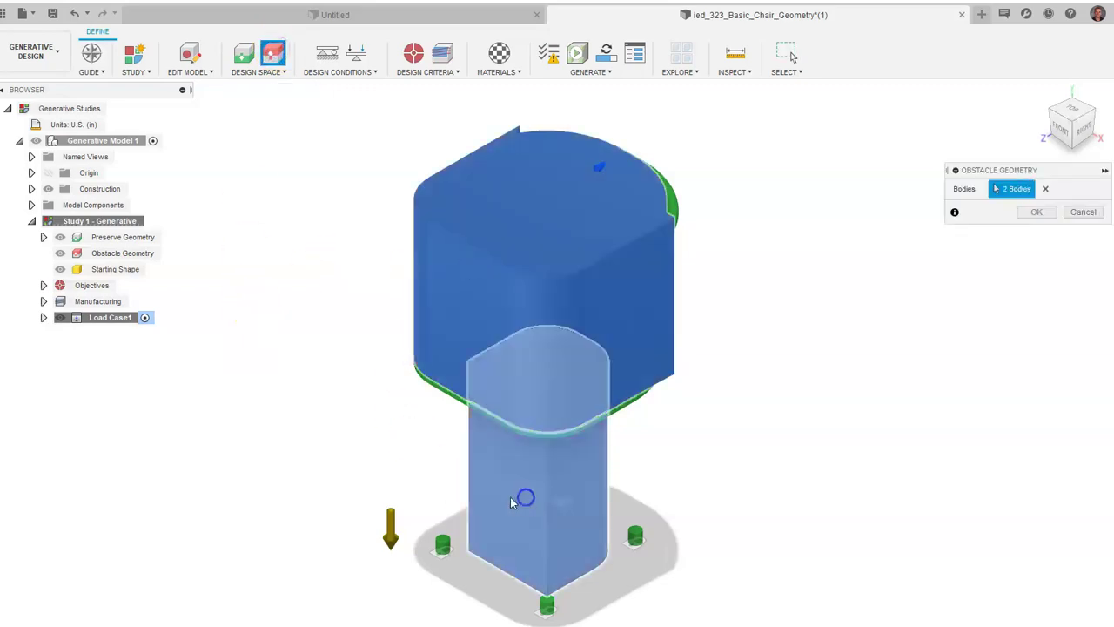
{"action": "left_click", "coordinate": [1036, 212]}
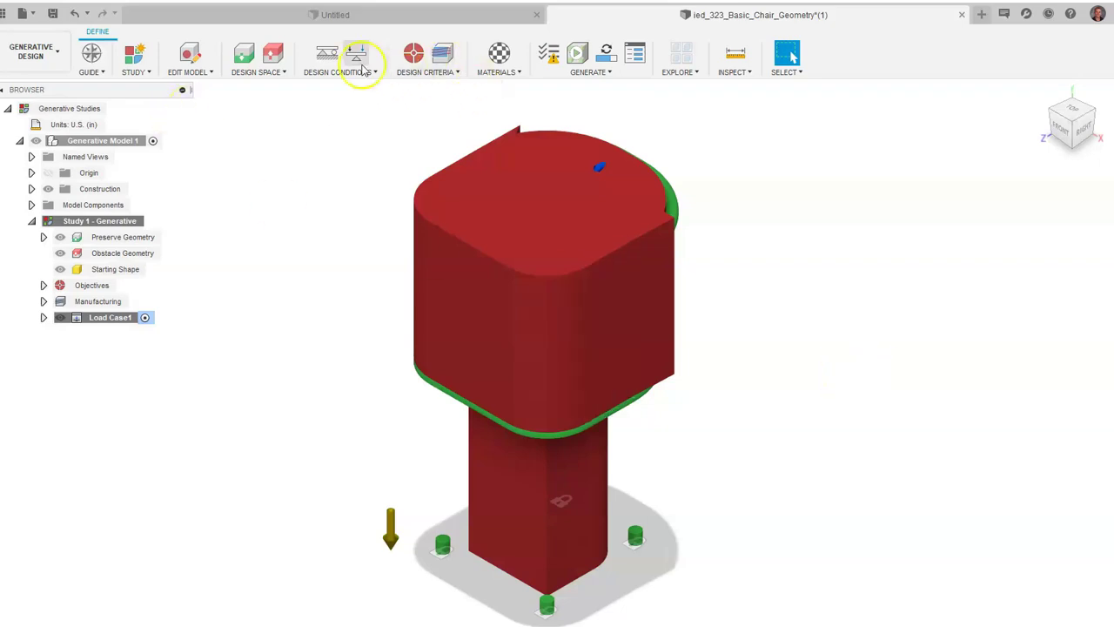
- Set the safety factor limit to 1.5 in the study's objectives and limits
{"action": "left_click", "coordinate": [414, 57]}
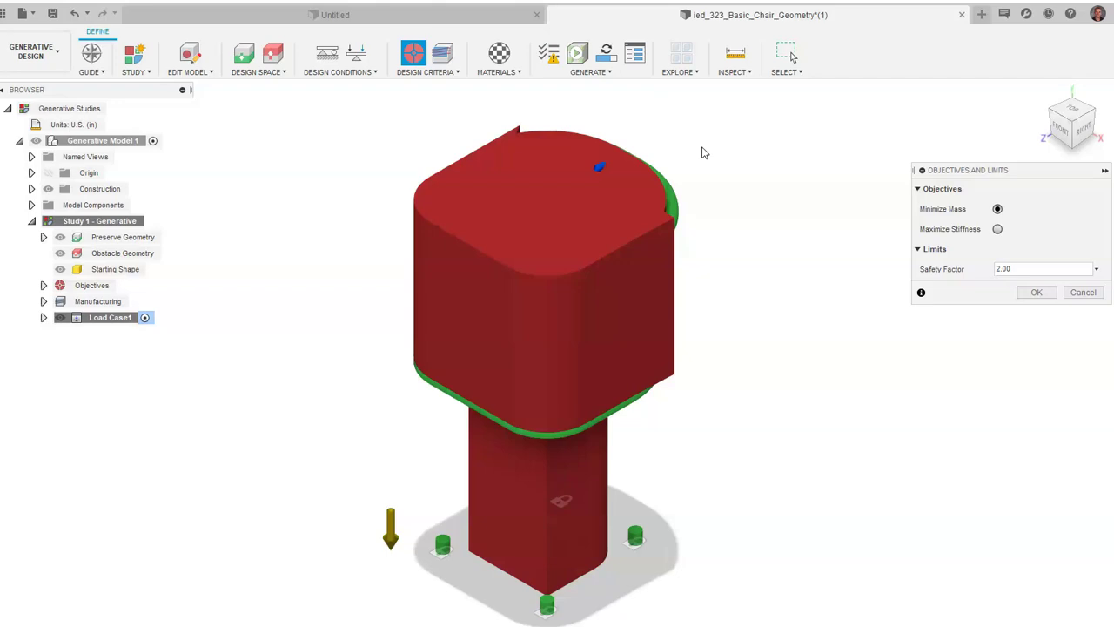
{"action": "left_click", "coordinate": [1023, 269]}
{"action": "left_click_drag", "start_coordinate": [1019, 267], "coordinate": [924, 268]}
{"action": "type", "text": "1.5"}
{"action": "left_click", "coordinate": [1033, 293]}
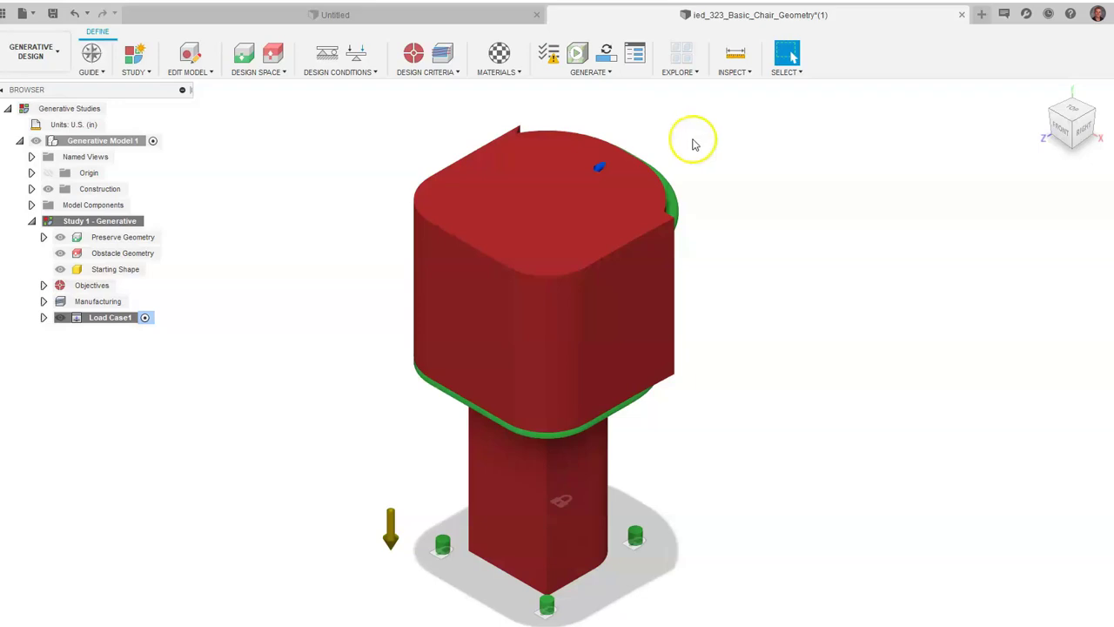
- Exclude milling from the study's manufacturing methods, keeping unrestricted and additive
{"action": "left_click", "coordinate": [442, 53]}
{"action": "left_click", "coordinate": [816, 265]}
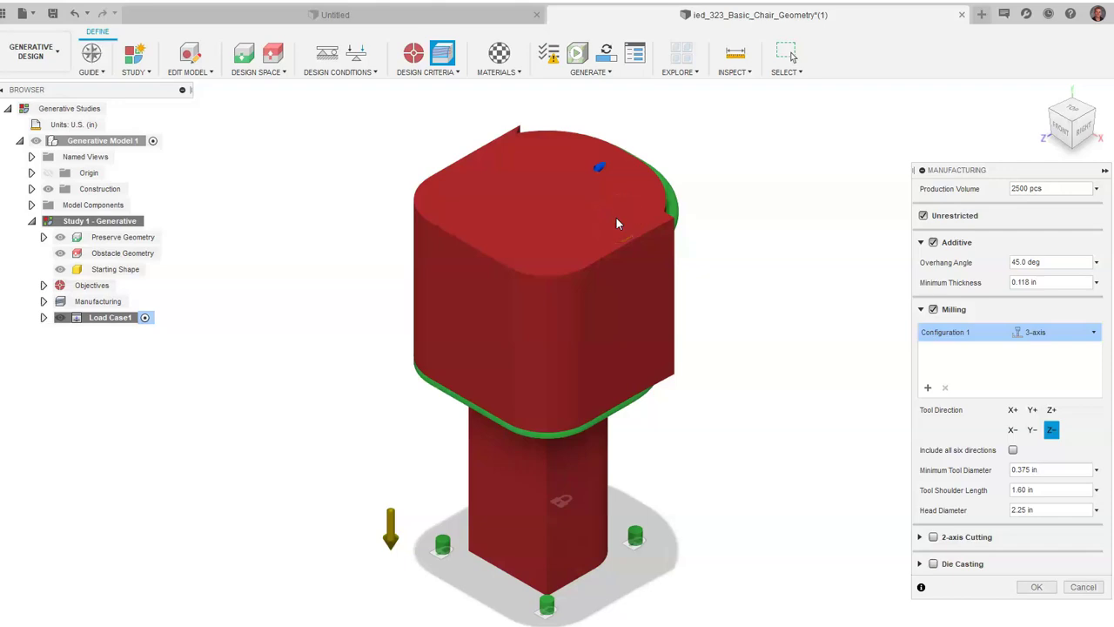
{"action": "left_click", "coordinate": [933, 311]}
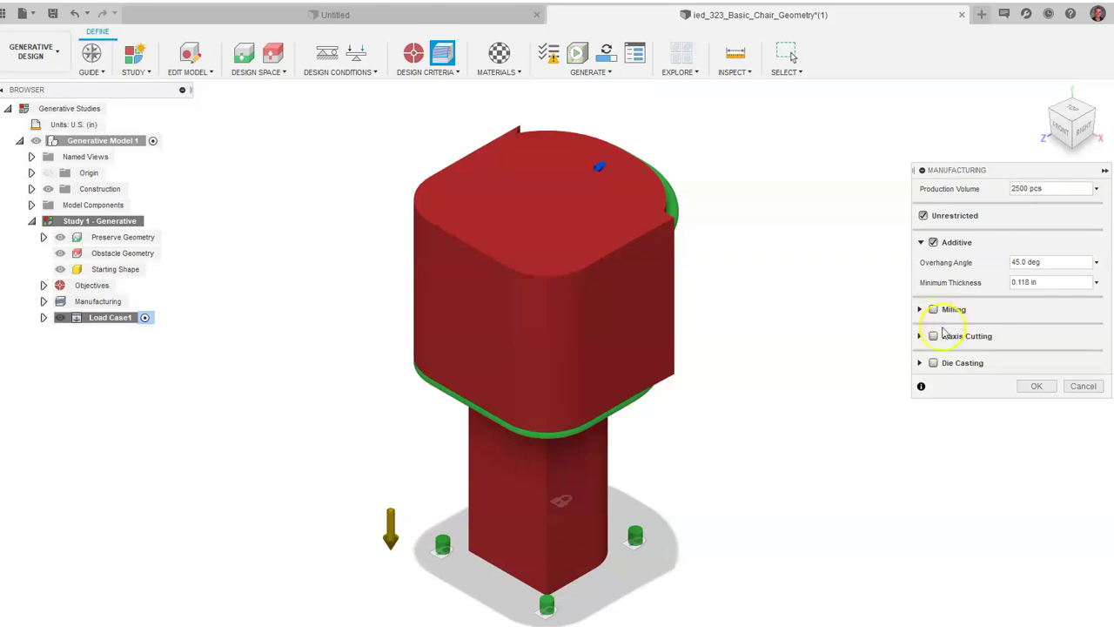
- Set the additive method's overhang angle to 50 deg and minimum thickness to 0.125 in, and accept the manufacturing criteria
{"action": "left_click", "coordinate": [1053, 281]}
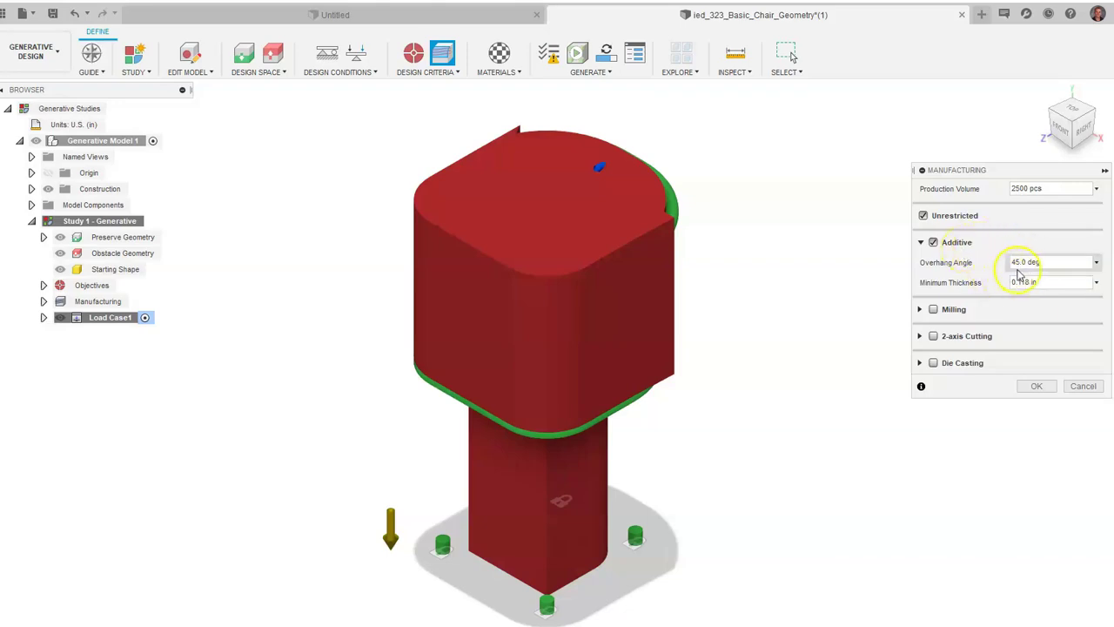
{"action": "left_click", "coordinate": [1013, 262]}
{"action": "type", "text": "0"}
{"action": "key", "text": "Tab"}
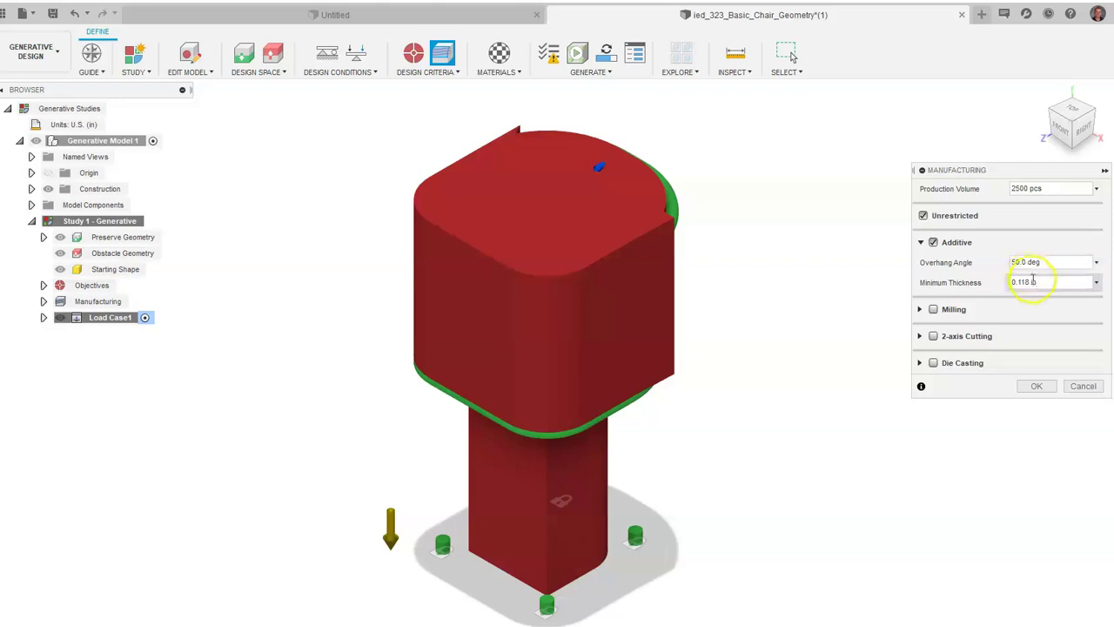
{"action": "left_click", "coordinate": [1026, 281]}
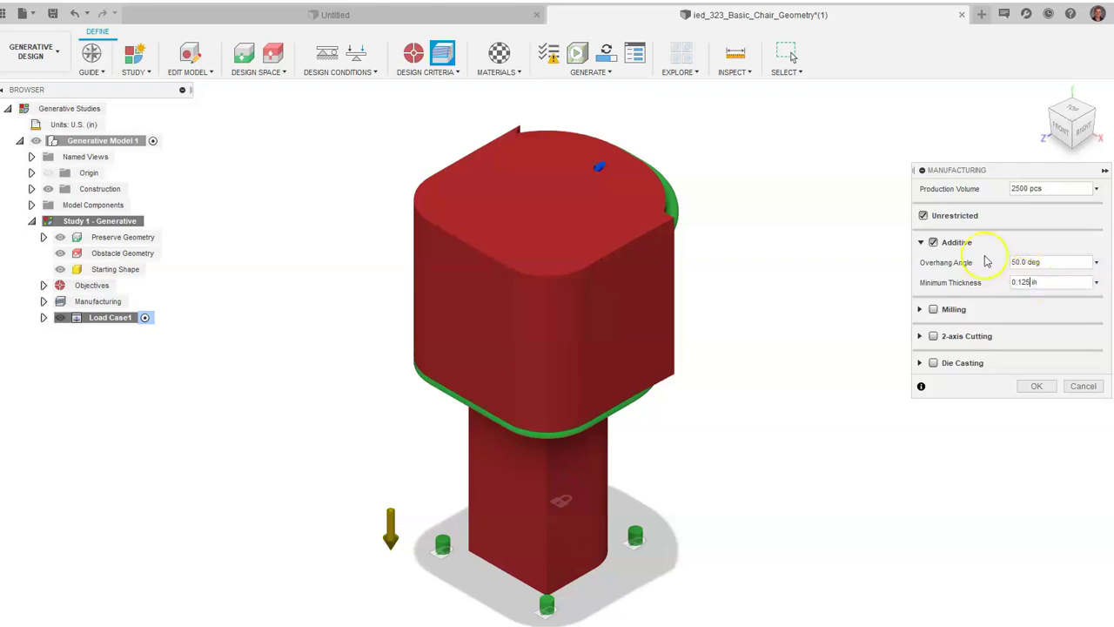
{"action": "left_click", "coordinate": [1040, 387]}
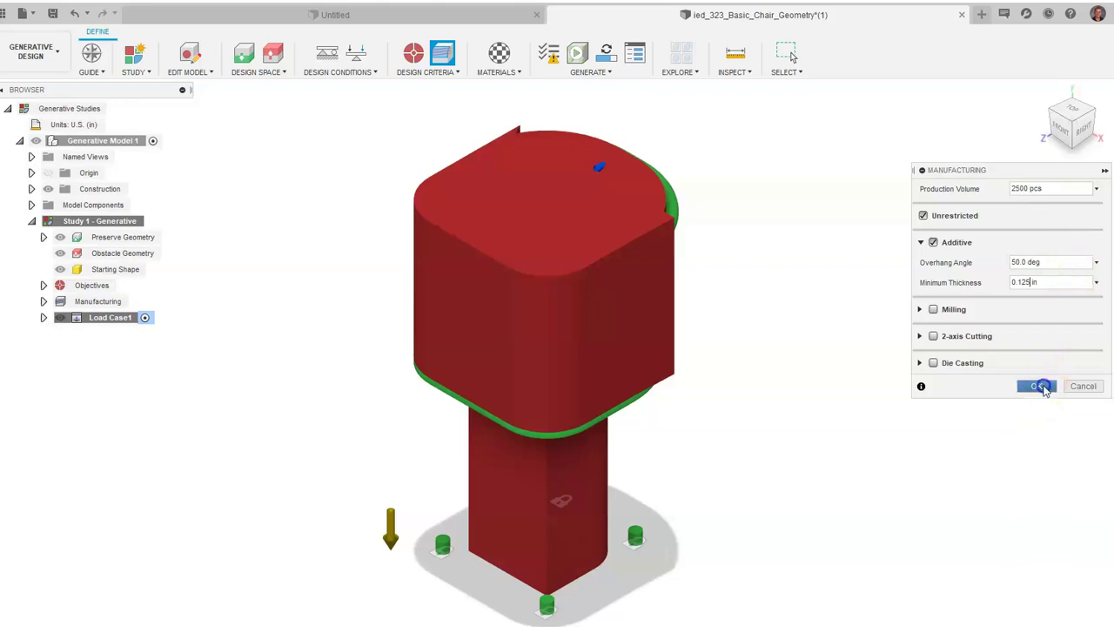
- Add the plastic Orgasol Invent Smooth - PA 12 from the Fusion 360 Additive Material Library to the study materials
{"action": "left_click", "coordinate": [501, 54]}
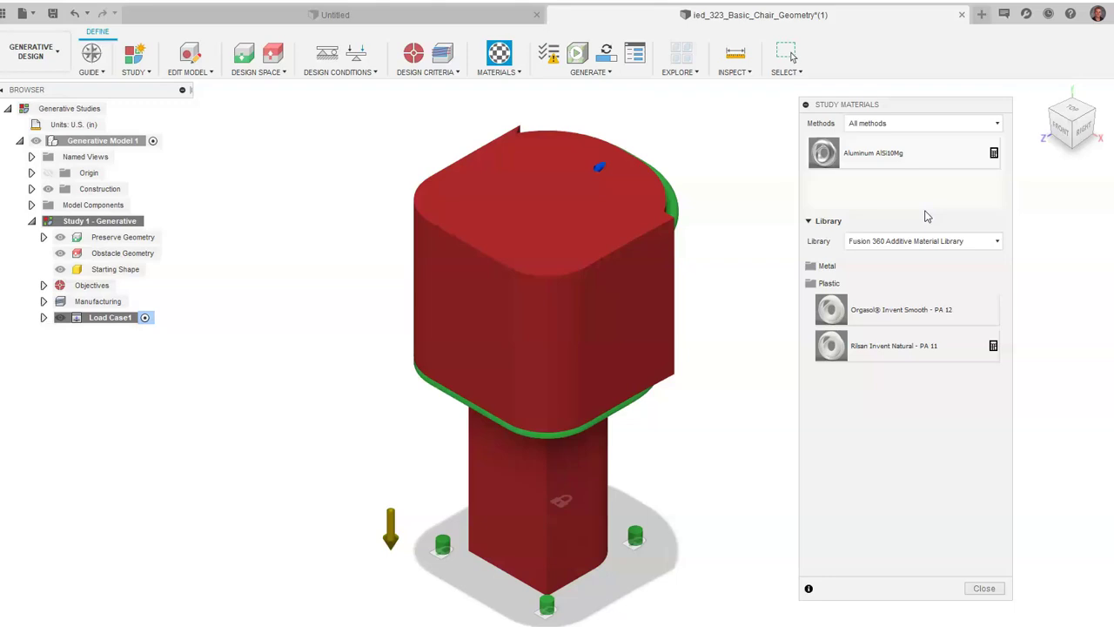
{"action": "left_click", "coordinate": [905, 351]}
{"action": "left_click", "coordinate": [905, 310]}
{"action": "left_click_drag", "start_coordinate": [905, 310], "coordinate": [874, 199]}
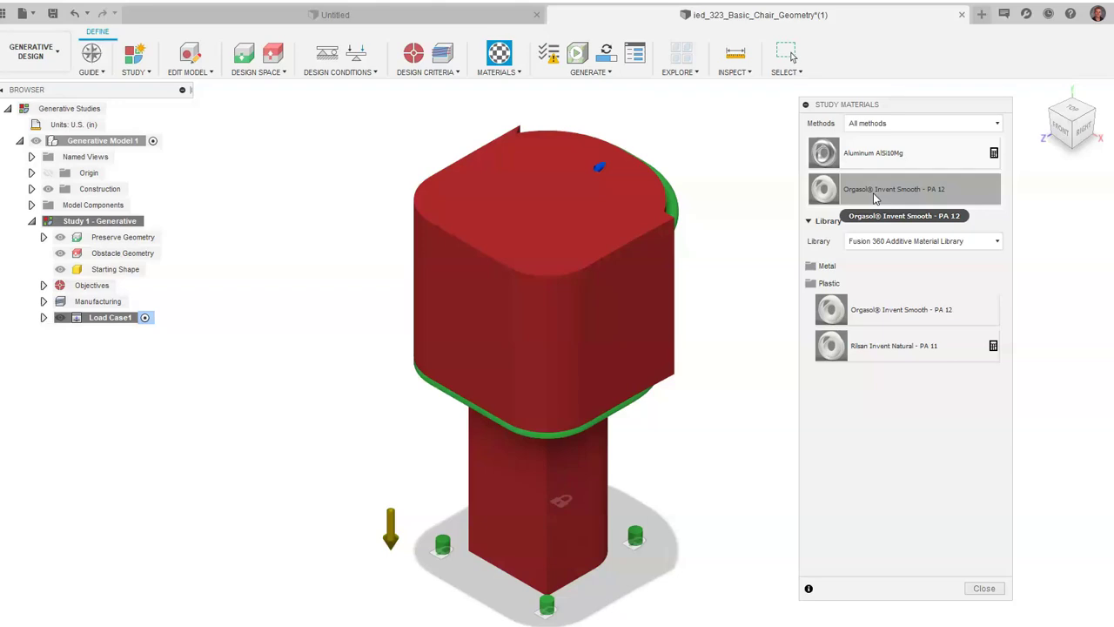
{"action": "left_click", "coordinate": [996, 590]}
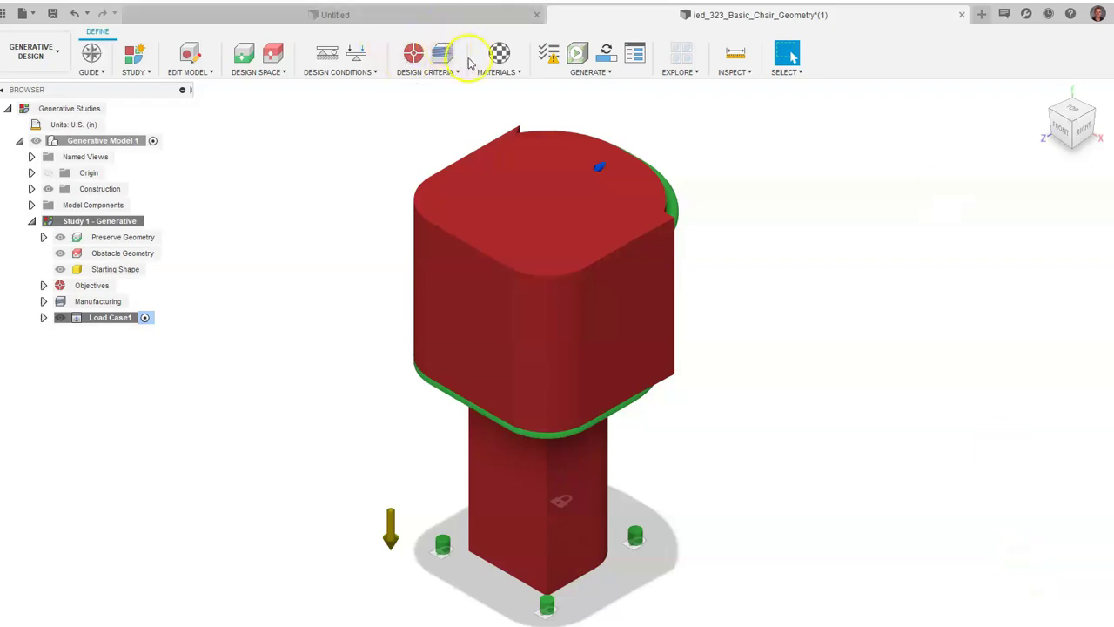
- Run the pre-check on Study 1 and read through its warnings
{"action": "left_click", "coordinate": [558, 67]}
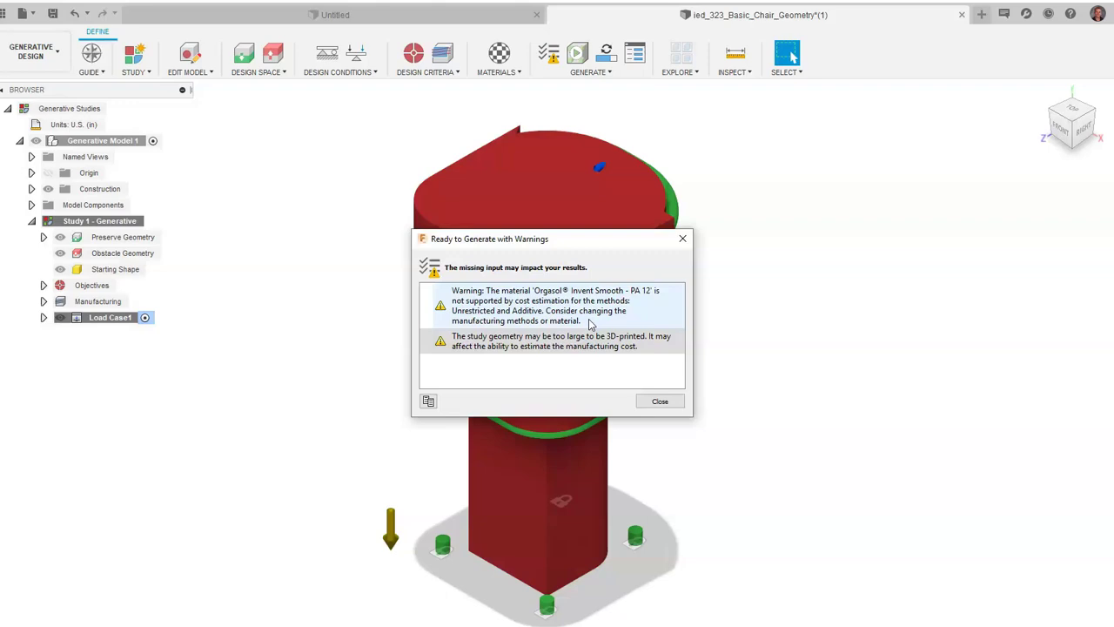
{"action": "left_click", "coordinate": [560, 346]}
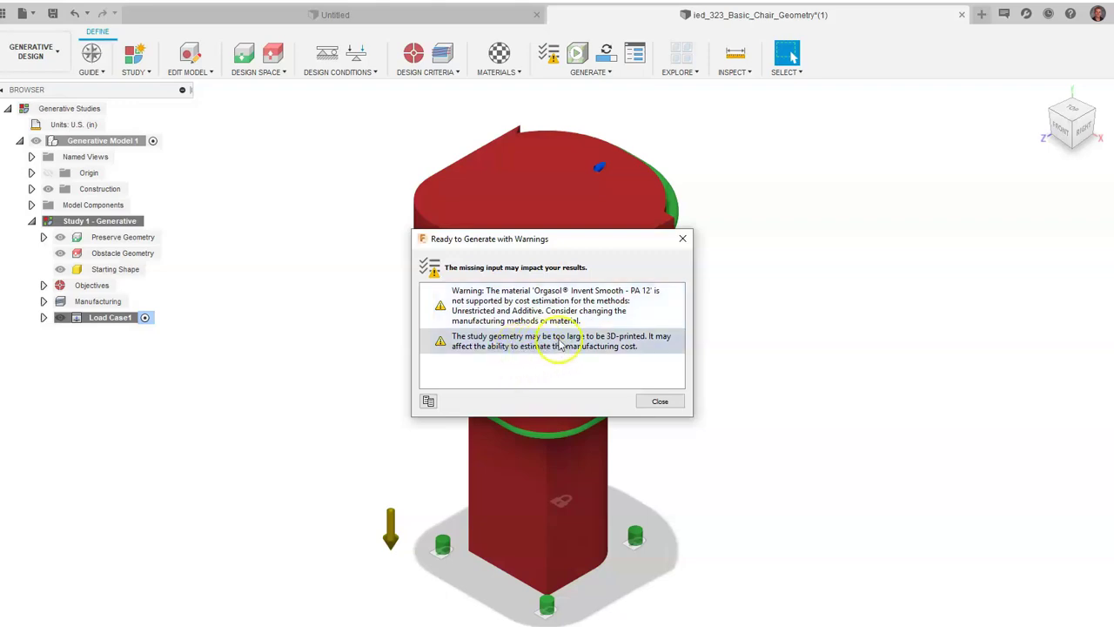
{"action": "left_click", "coordinate": [661, 401]}
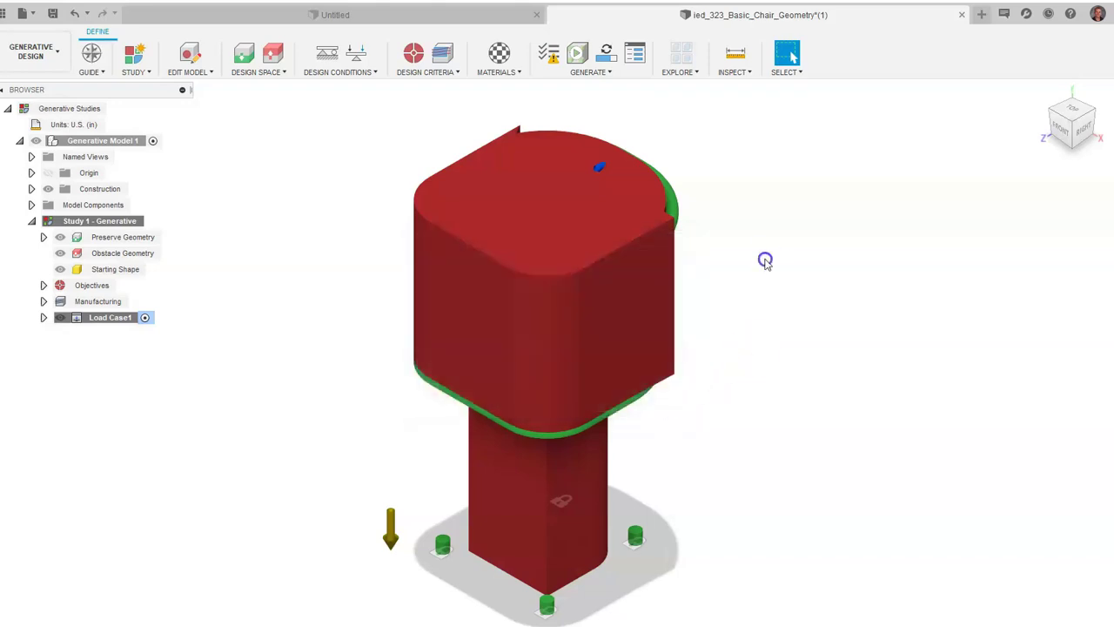
- Review the generation settings for Study 1 and its warning details, and leave without generating
{"action": "left_click", "coordinate": [606, 58]}
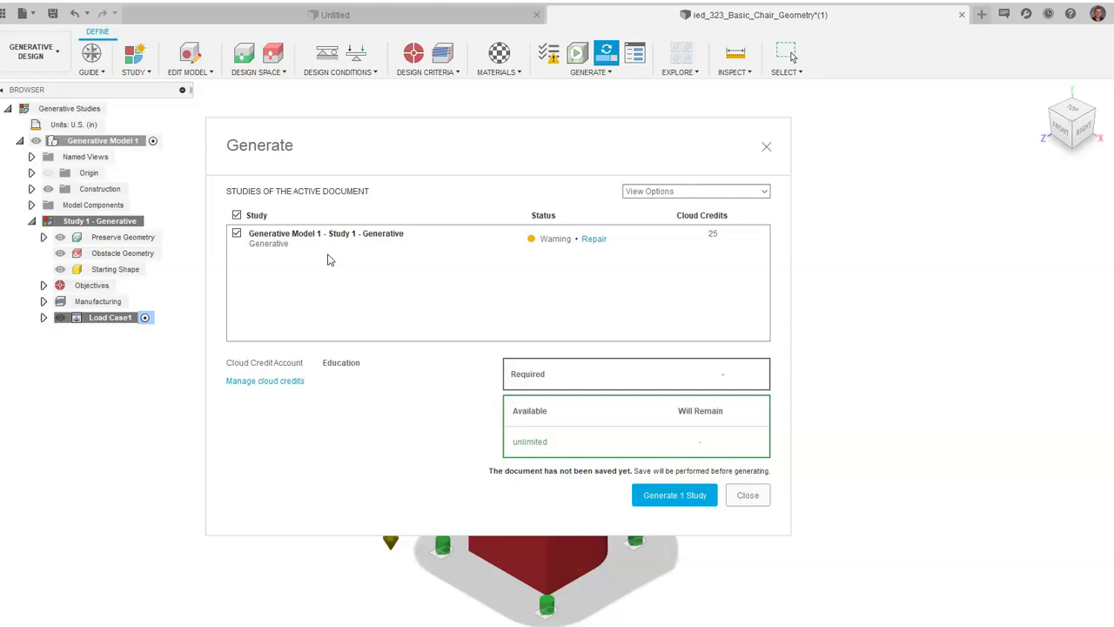
{"action": "left_click", "coordinate": [594, 239]}
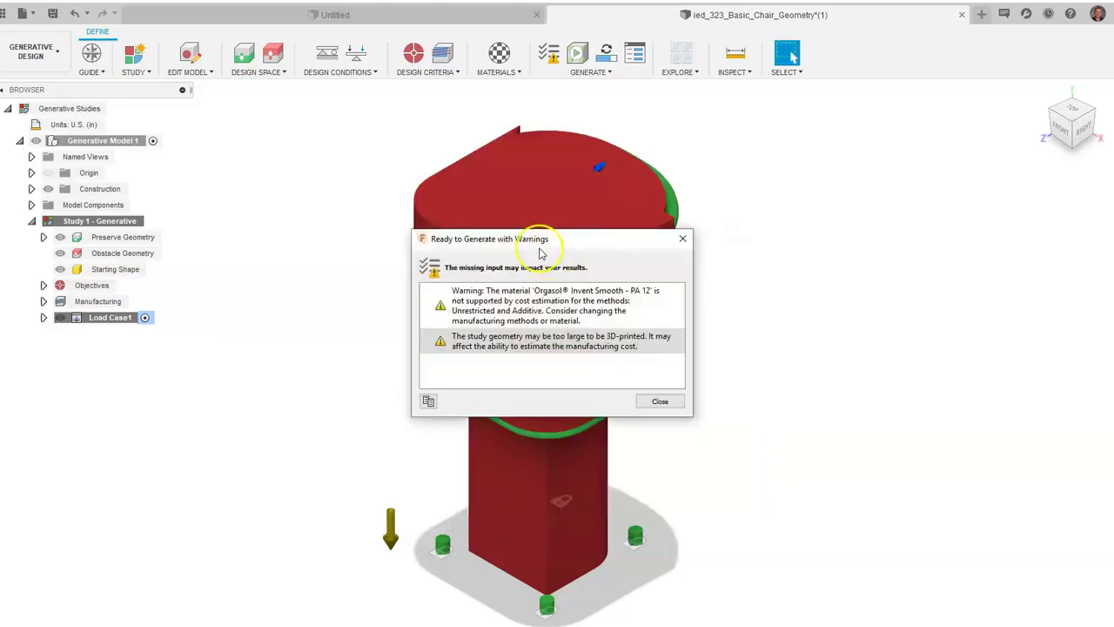
{"action": "left_click", "coordinate": [660, 401]}
{"action": "left_click", "coordinate": [607, 59]}
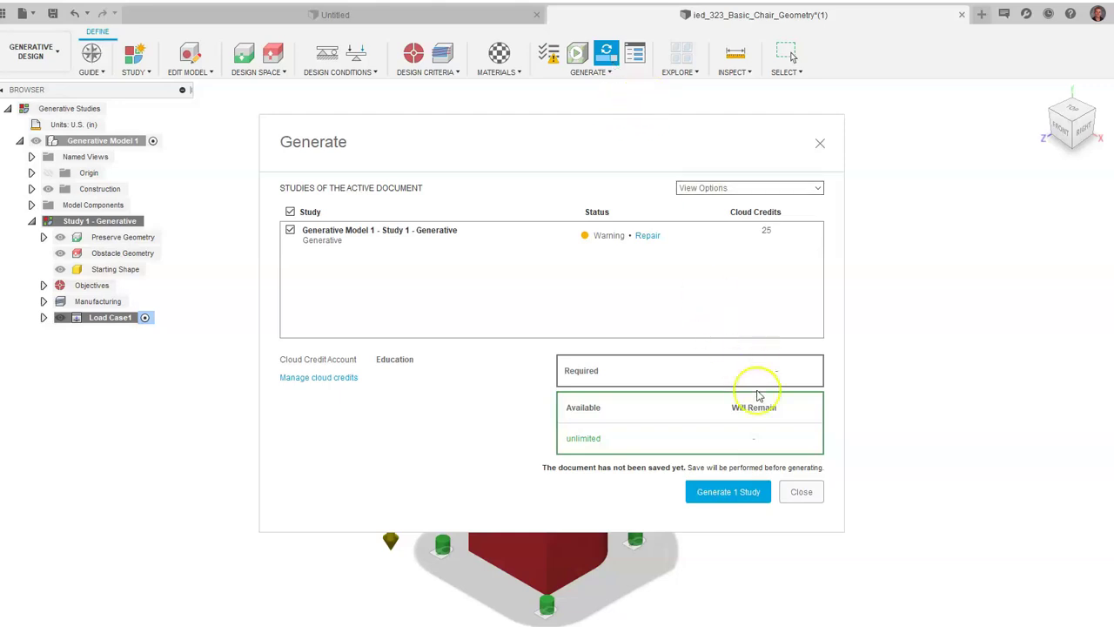
{"action": "left_click", "coordinate": [745, 494]}
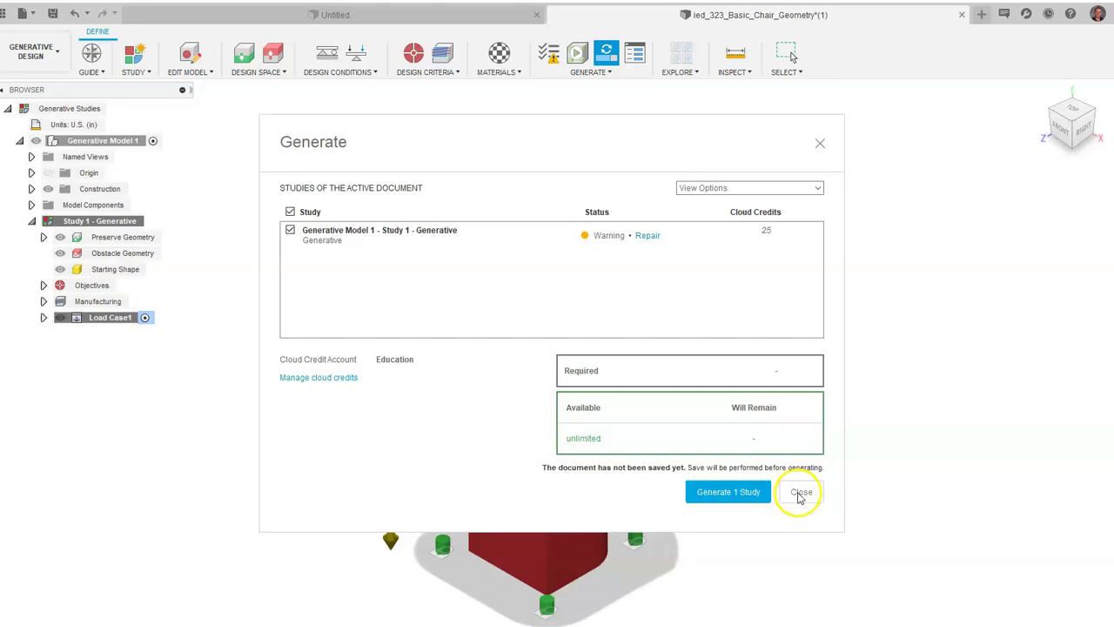
- Clone Study 1 and check the manufacturing methods copied into the new study
{"action": "right_click", "coordinate": [133, 230]}
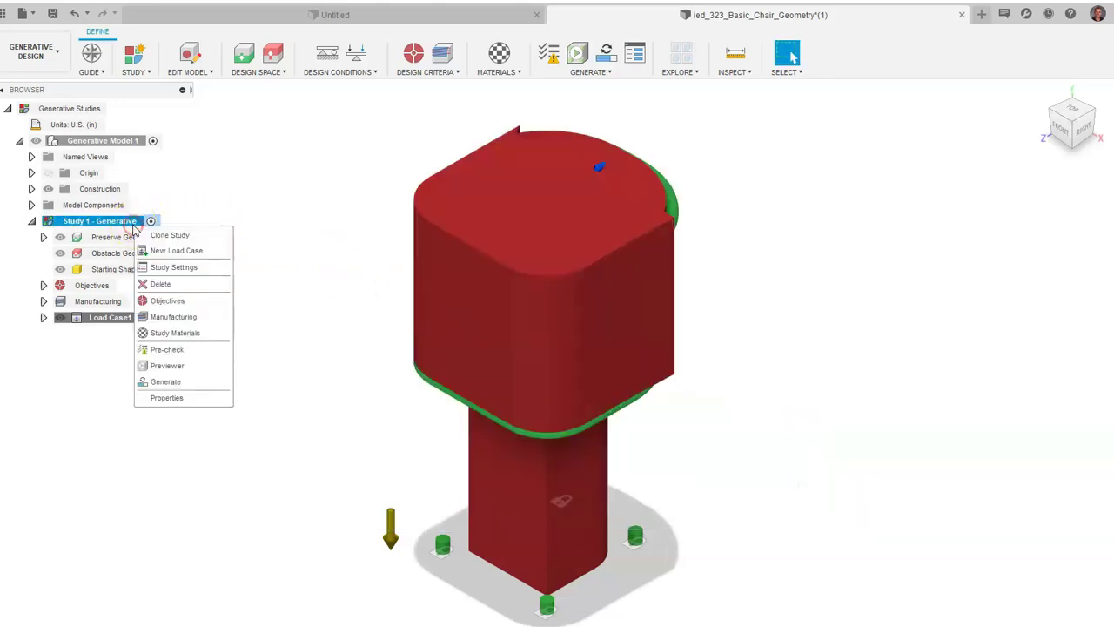
{"action": "left_click", "coordinate": [149, 236]}
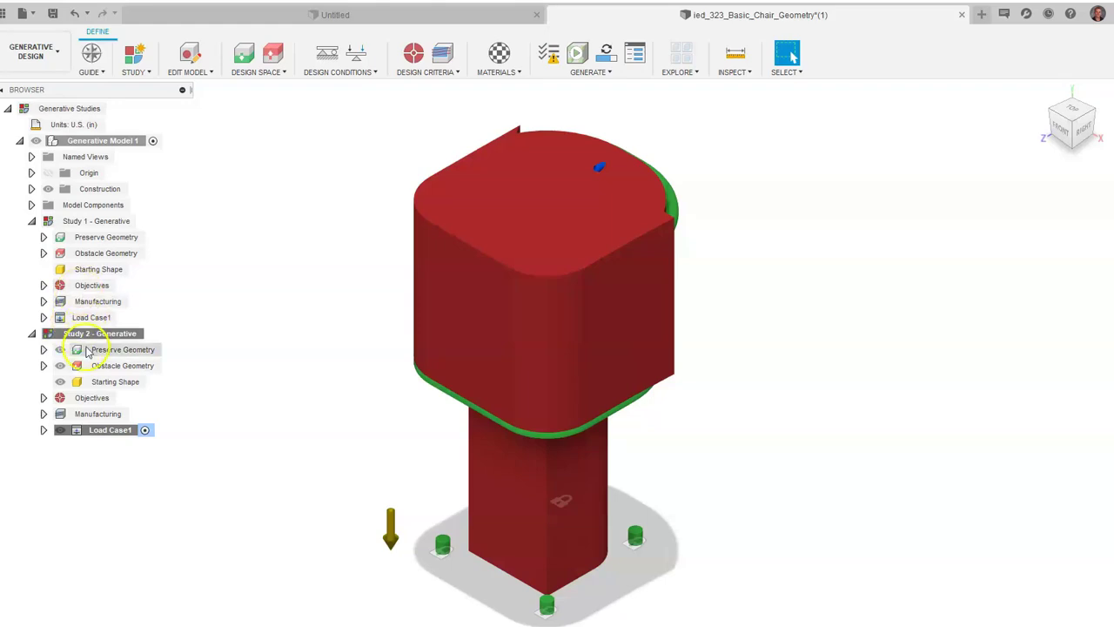
{"action": "left_click", "coordinate": [44, 413]}
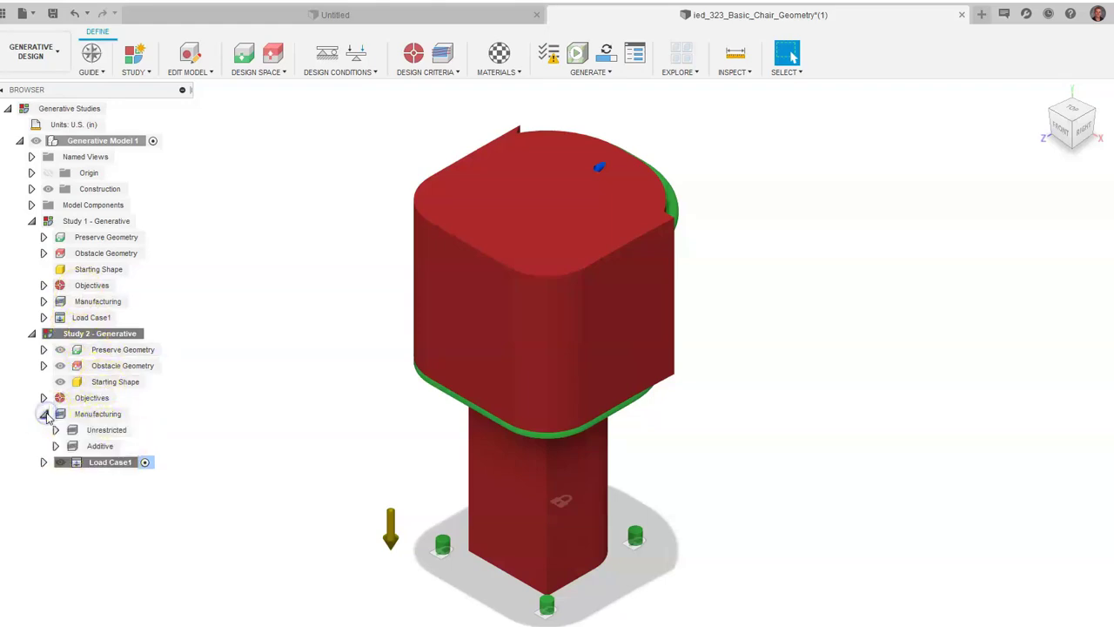
{"action": "left_click", "coordinate": [43, 413]}
{"action": "left_click", "coordinate": [96, 333]}
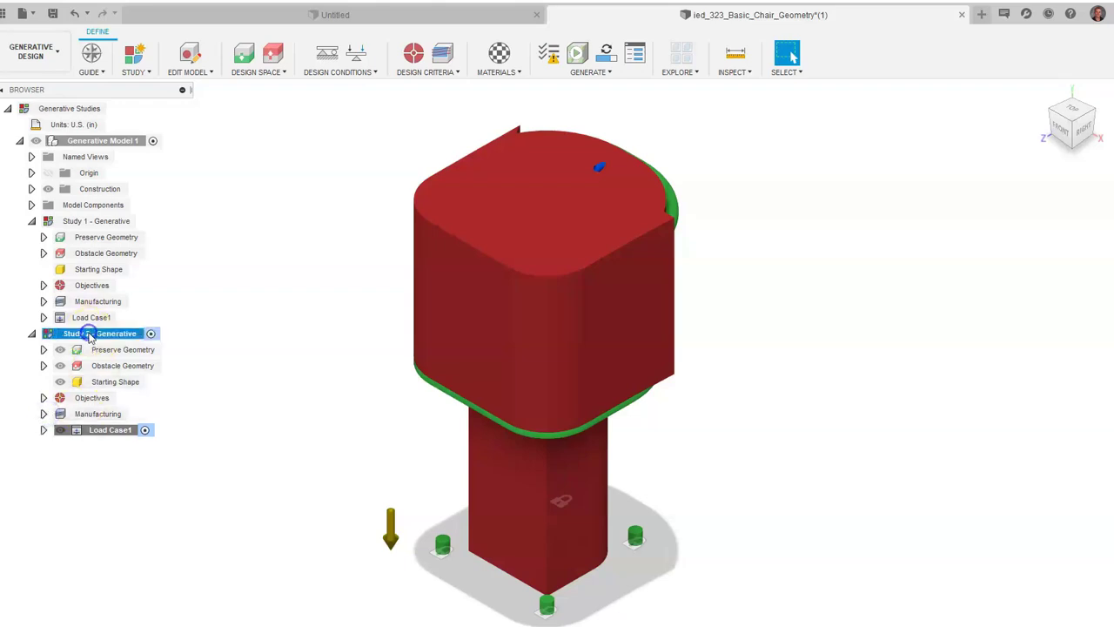
- In the cloned study's manufacturing criteria, disable additive, enable milling and add a 5-axis configuration alongside the 3-axis one
{"action": "left_click", "coordinate": [441, 54]}
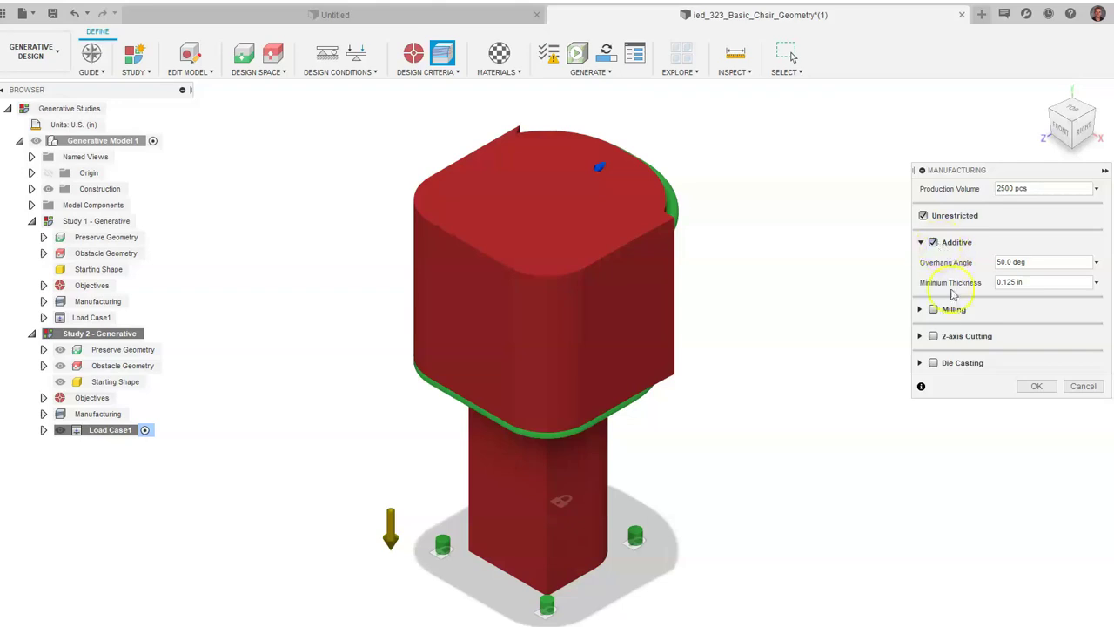
{"action": "left_click", "coordinate": [933, 243]}
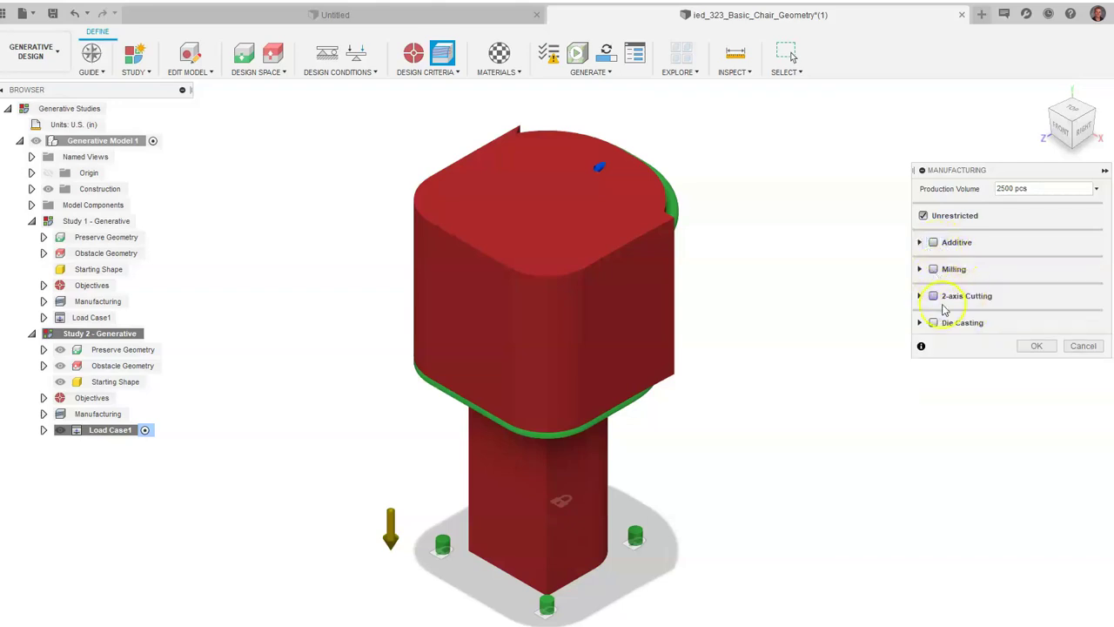
{"action": "left_click", "coordinate": [935, 270]}
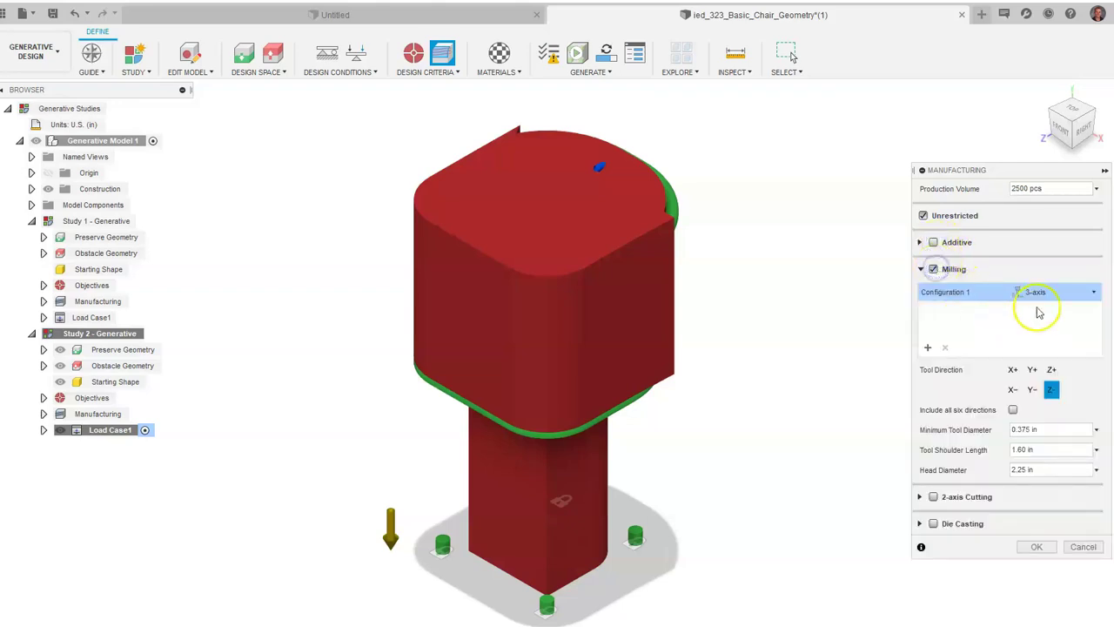
{"action": "left_click", "coordinate": [928, 347]}
{"action": "left_click", "coordinate": [1034, 310]}
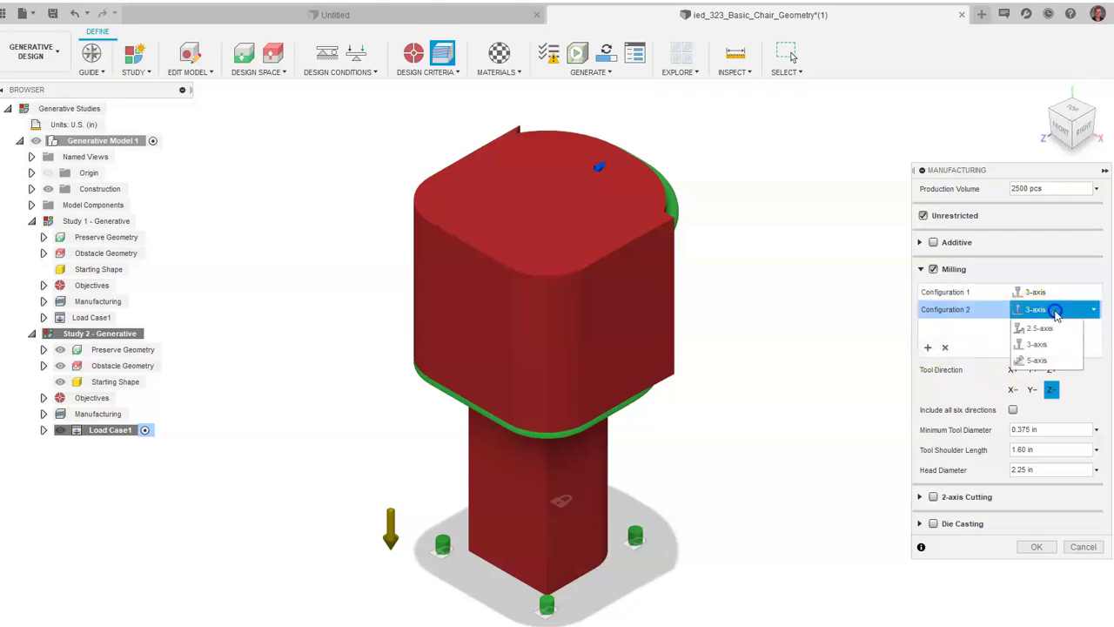
{"action": "left_click", "coordinate": [1049, 361]}
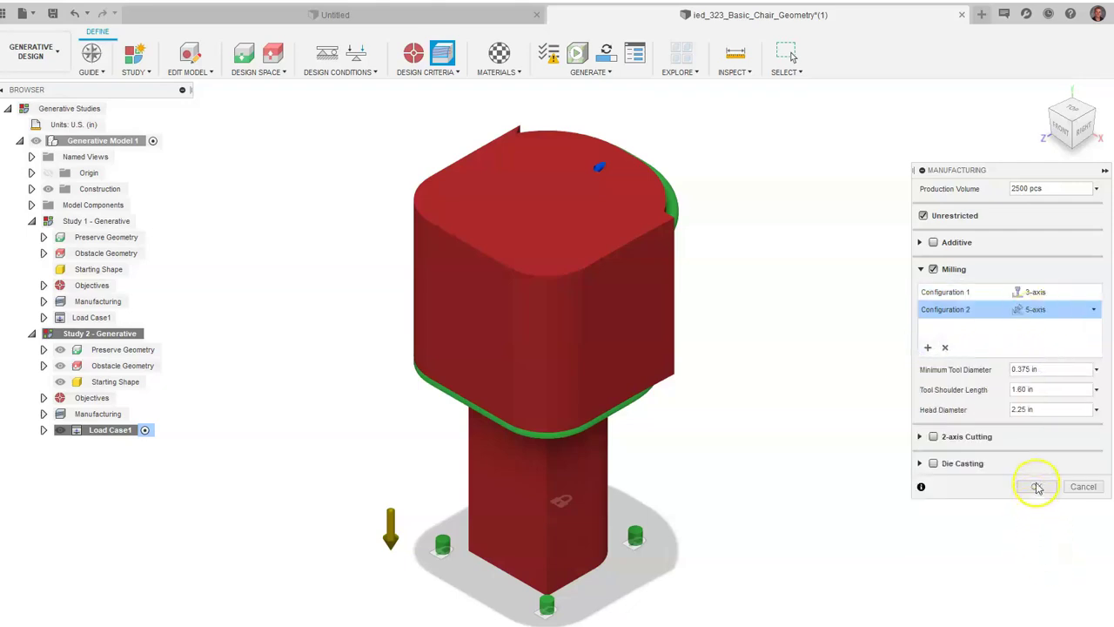
{"action": "left_click", "coordinate": [1036, 485]}
- Run the pre-check on the cloned study and inspect its listed manufacturing methods
{"action": "left_click", "coordinate": [548, 54]}
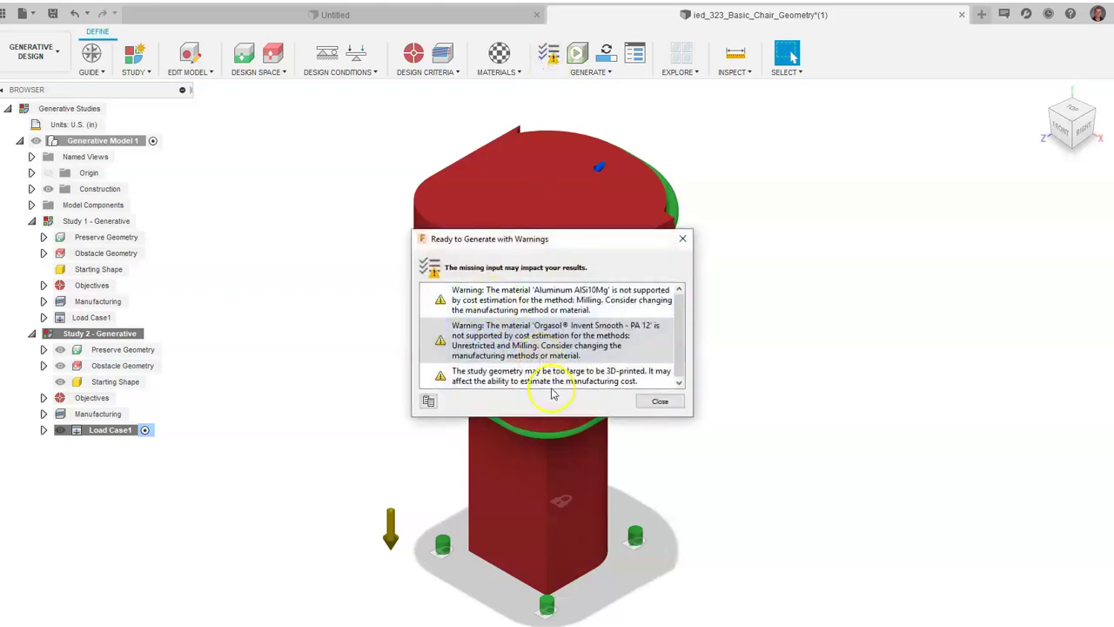
{"action": "left_click", "coordinate": [659, 401]}
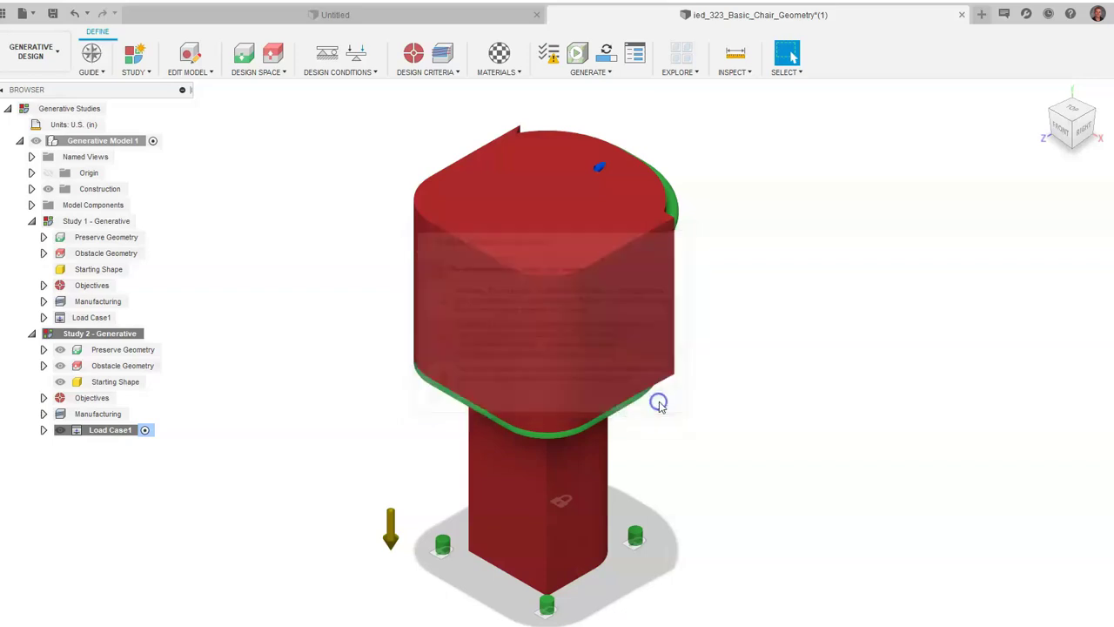
{"action": "left_click", "coordinate": [44, 413]}
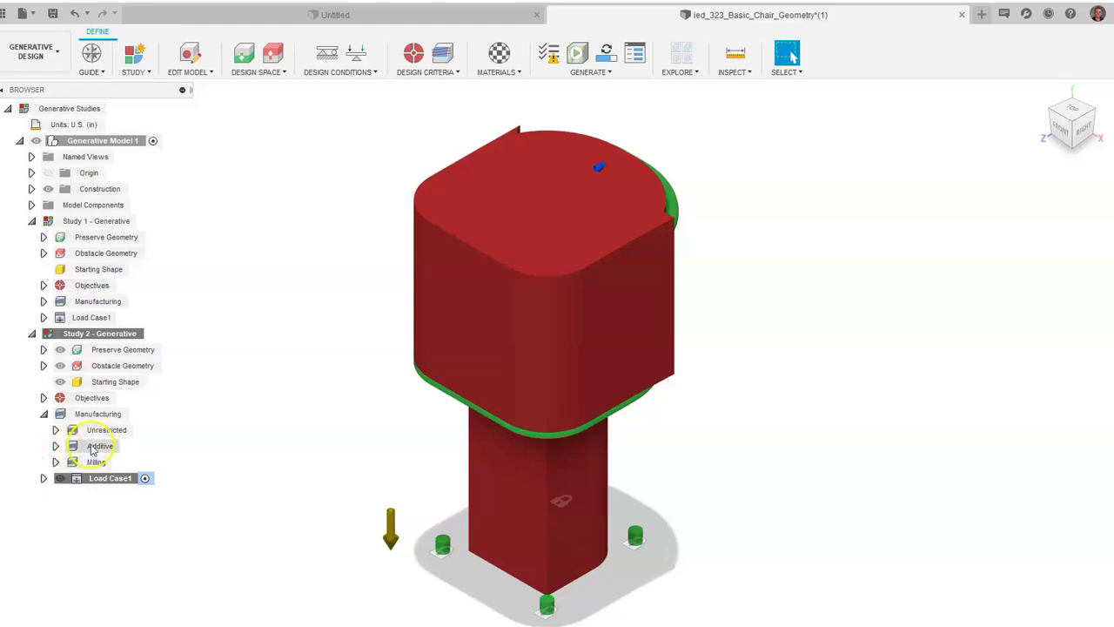
{"action": "left_click", "coordinate": [43, 413]}
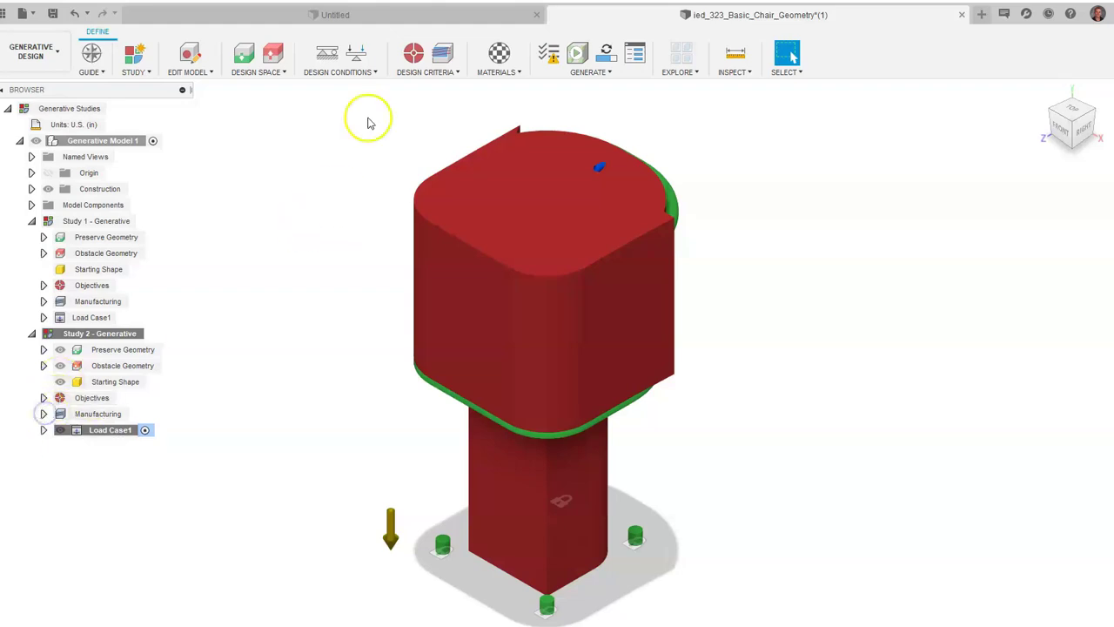
- Disable the unrestricted method in the cloned study's manufacturing criteria, leaving only milling enabled
{"action": "left_click", "coordinate": [442, 53]}
{"action": "left_click", "coordinate": [922, 215]}
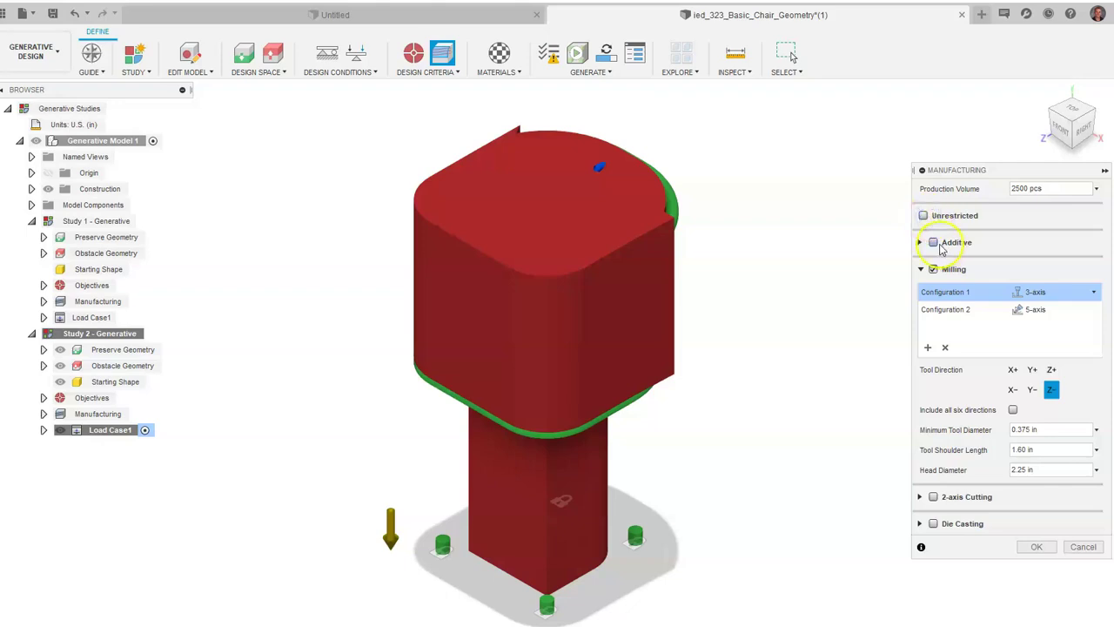
{"action": "left_click", "coordinate": [1038, 547]}
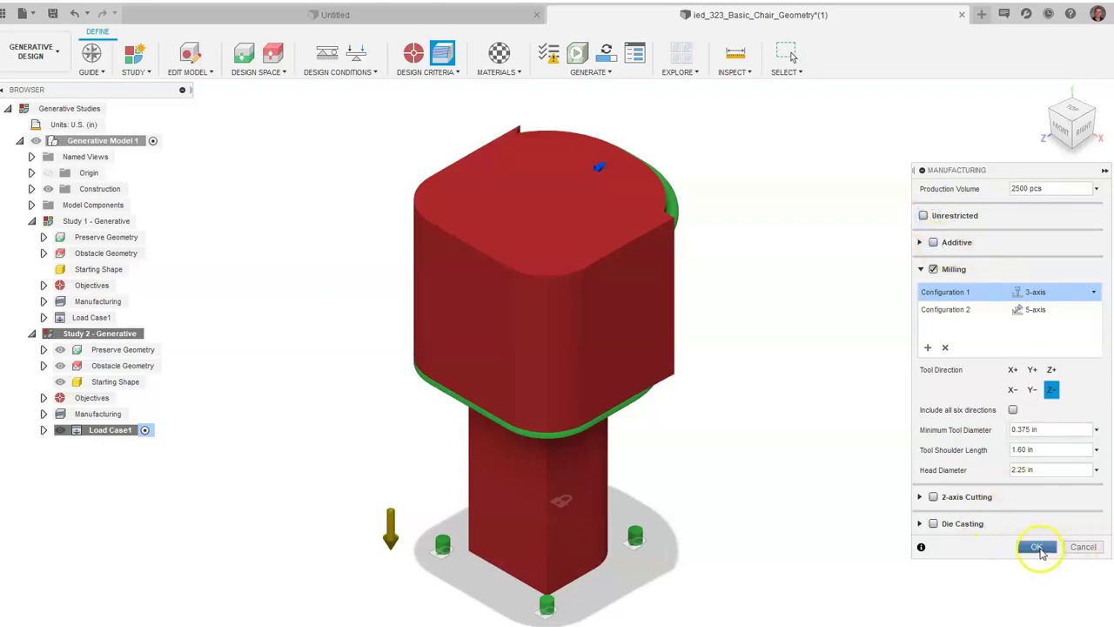
- Inspect the unrestricted and additive entries under the cloned study's manufacturing methods
{"action": "left_click", "coordinate": [44, 413]}
{"action": "left_click", "coordinate": [54, 430]}
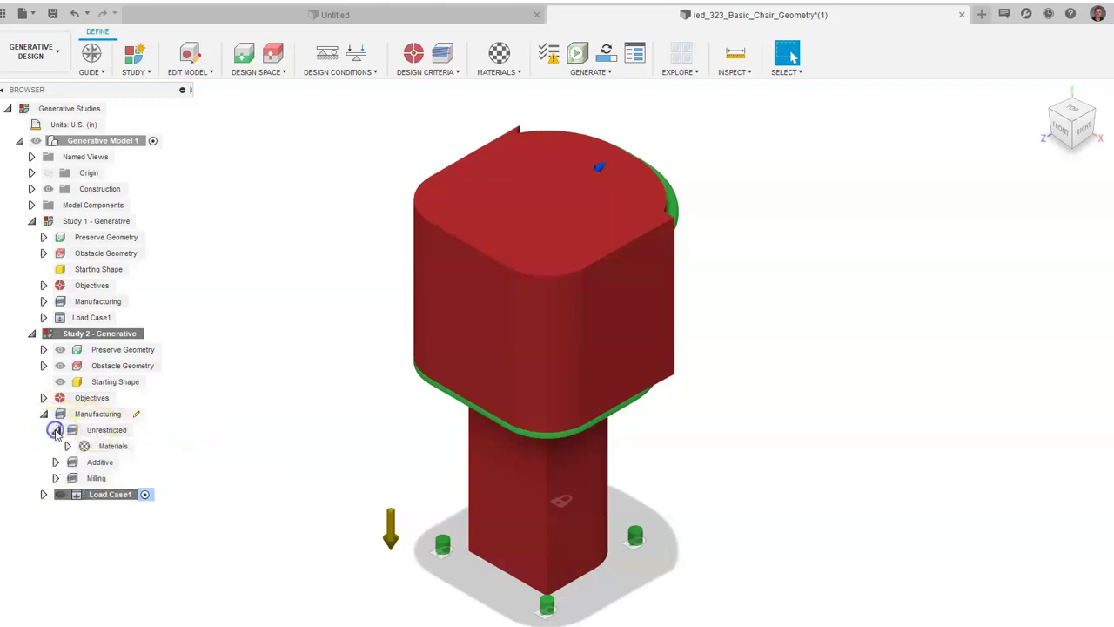
{"action": "left_click", "coordinate": [54, 430]}
{"action": "left_click", "coordinate": [55, 445]}
{"action": "left_click", "coordinate": [55, 446]}
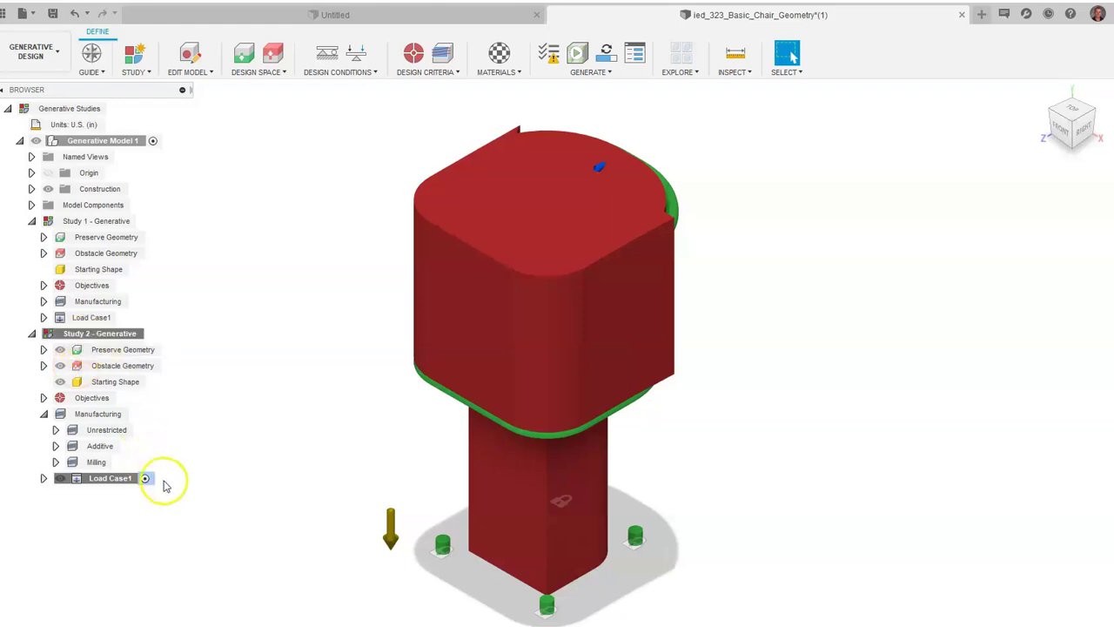
- Set the cloned study's safety factor limit to 2.0, keeping minimize mass as the objective
{"action": "left_click", "coordinate": [412, 54]}
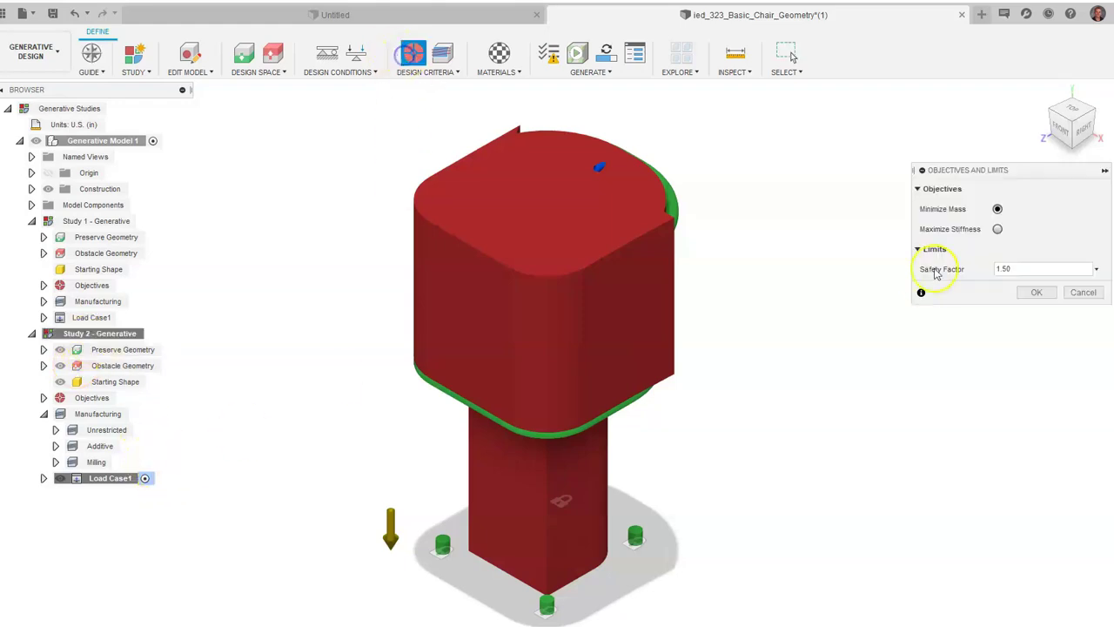
{"action": "left_click_drag", "start_coordinate": [1070, 267], "coordinate": [890, 276]}
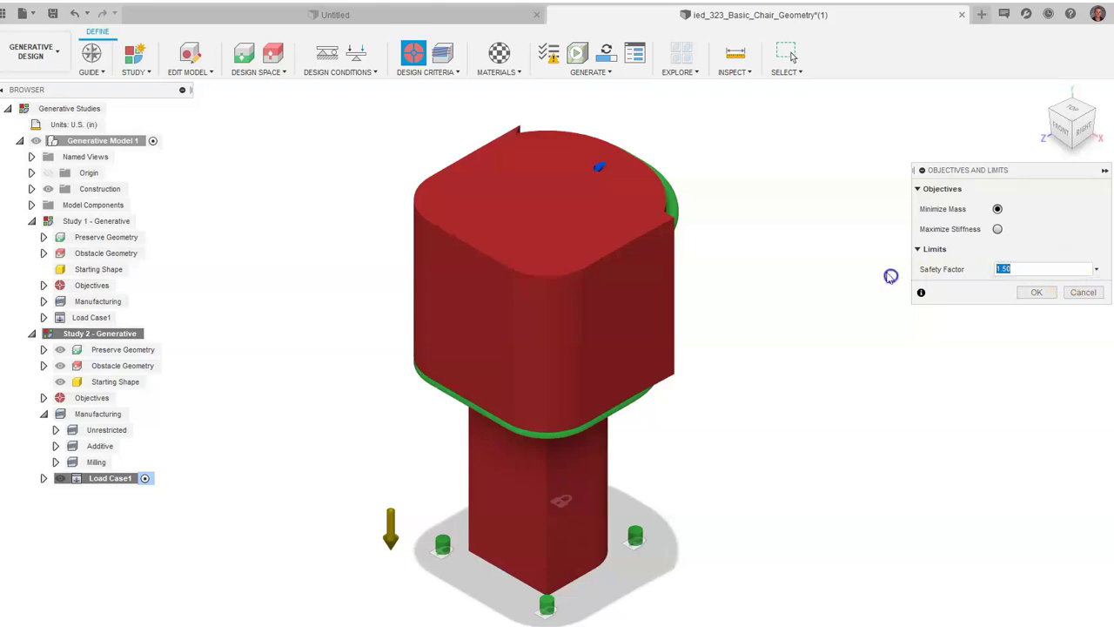
{"action": "type", "text": "2.0"}
{"action": "left_click", "coordinate": [1036, 292]}
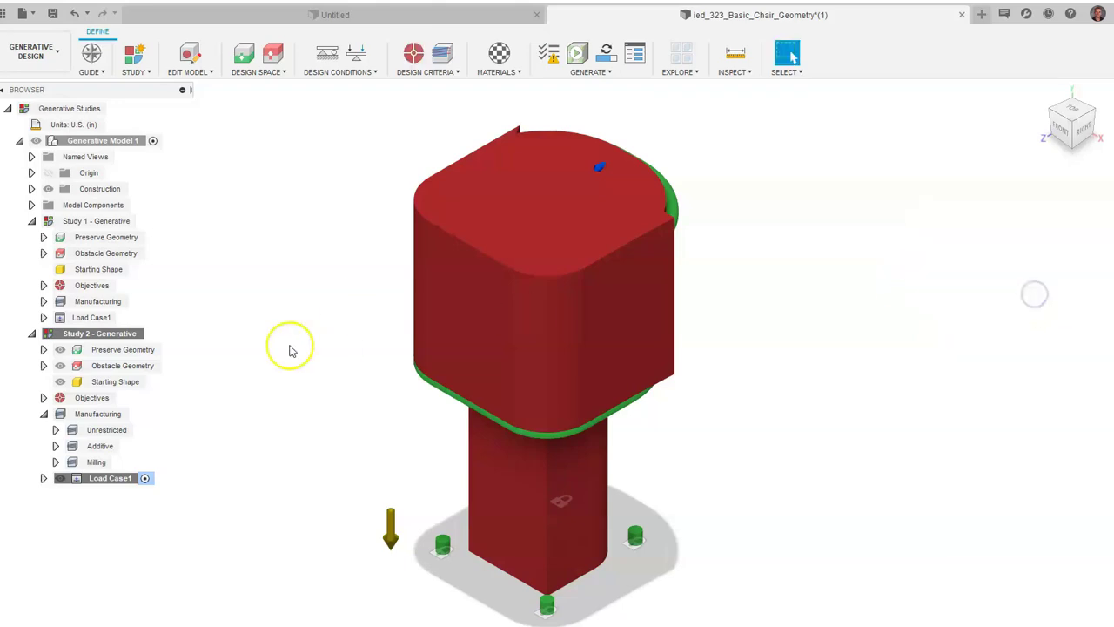
- Compare the manufacturing methods and target safety factors of Study 1 and Study 2 in the browser tree
{"action": "left_click", "coordinate": [43, 318]}
{"action": "left_click", "coordinate": [44, 318]}
{"action": "left_click", "coordinate": [44, 302]}
{"action": "left_click", "coordinate": [43, 348]}
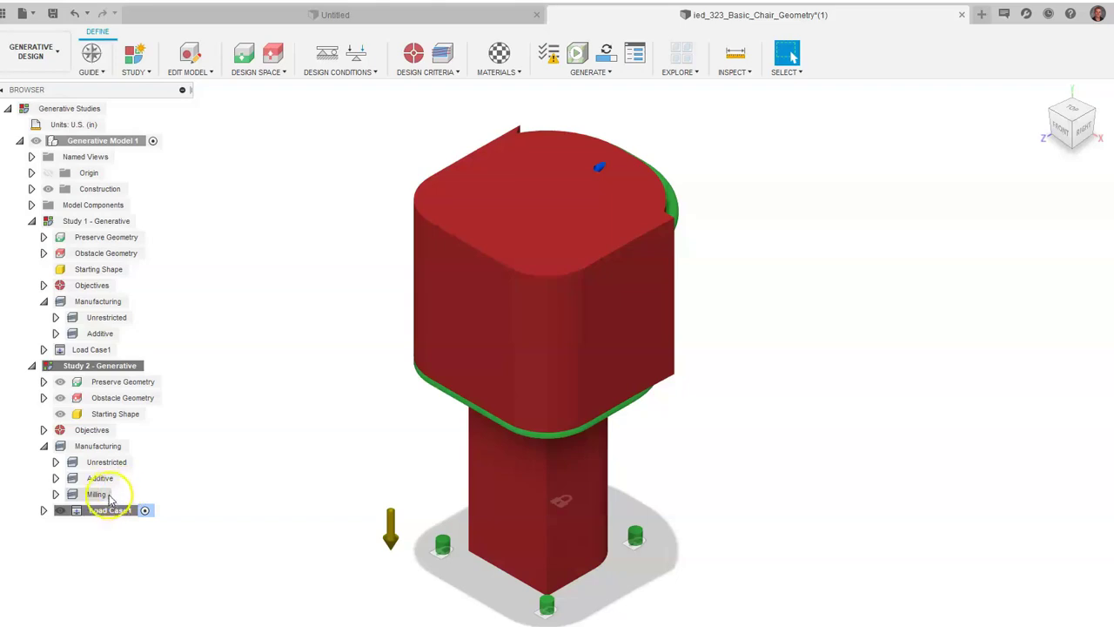
{"action": "left_click", "coordinate": [43, 284]}
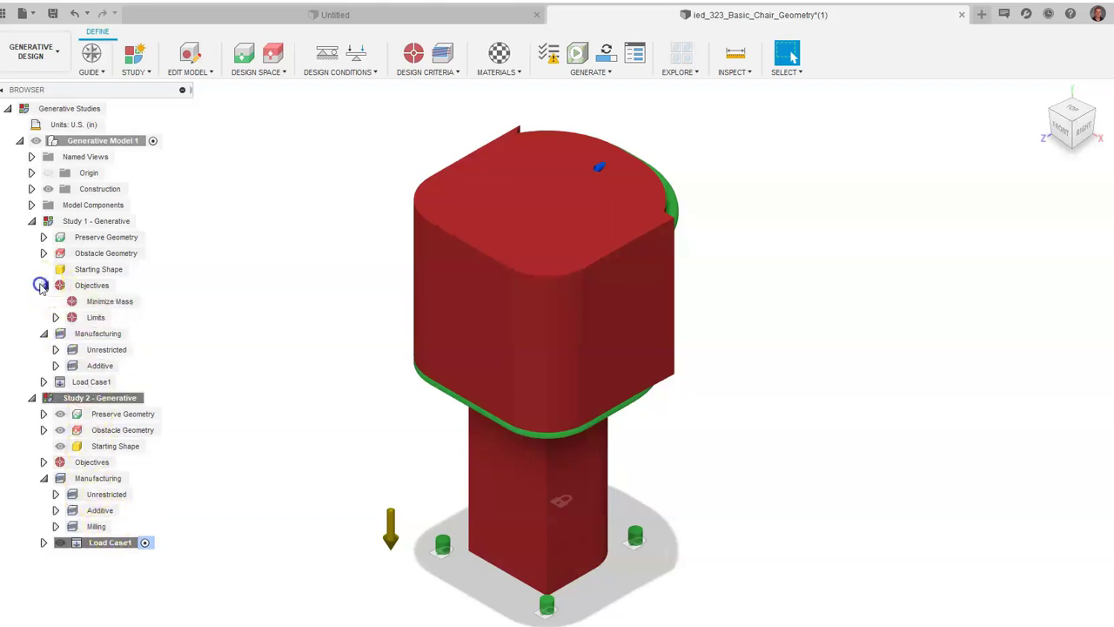
{"action": "left_click", "coordinate": [56, 316]}
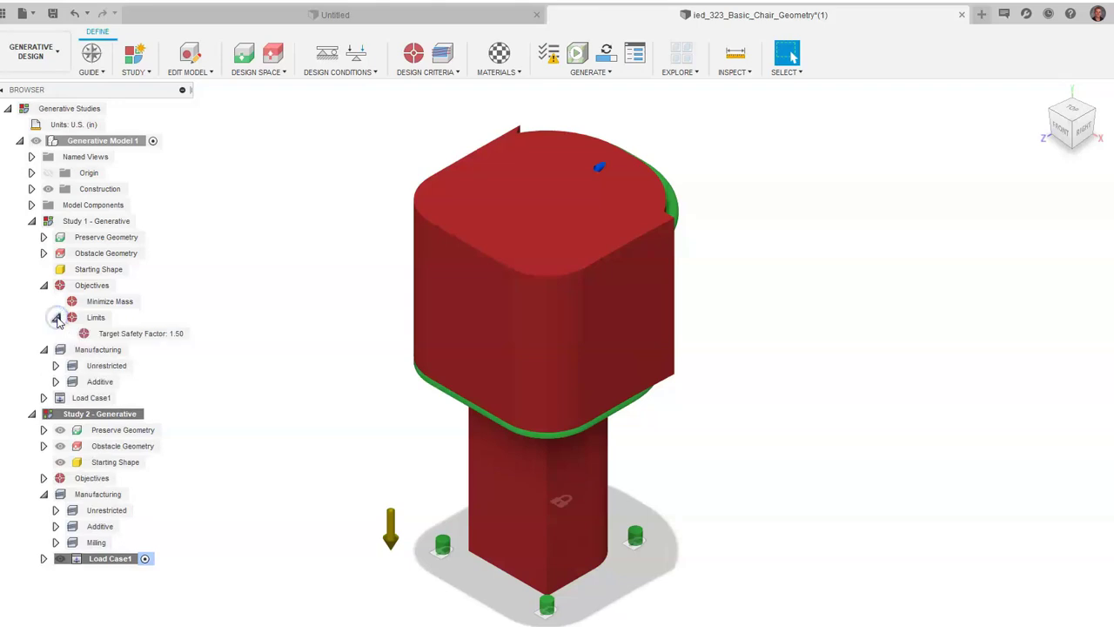
{"action": "left_click", "coordinate": [43, 478]}
{"action": "left_click", "coordinate": [56, 510]}
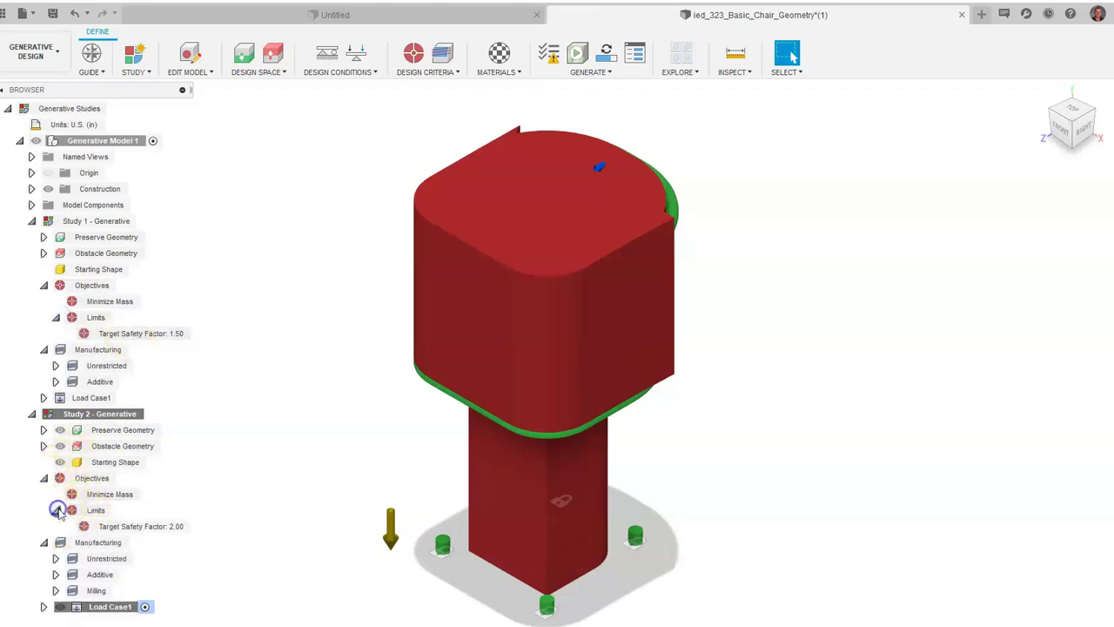
{"action": "mouse_move", "coordinate": [183, 535]}
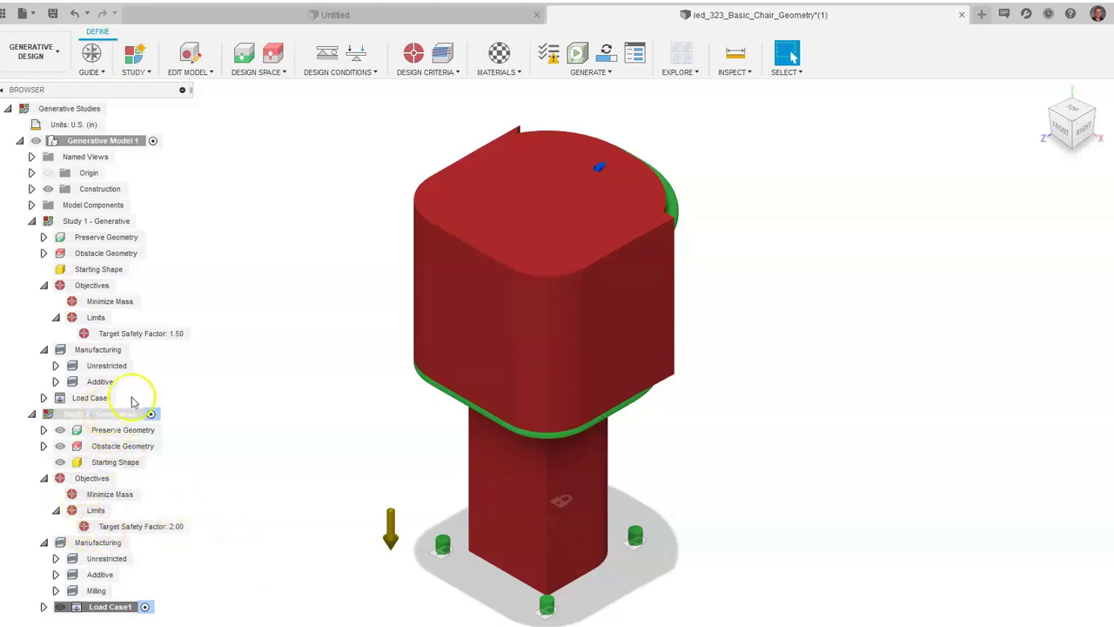
- Include Study 1 alongside Study 2 and start generating both studies
{"action": "left_click", "coordinate": [607, 53]}
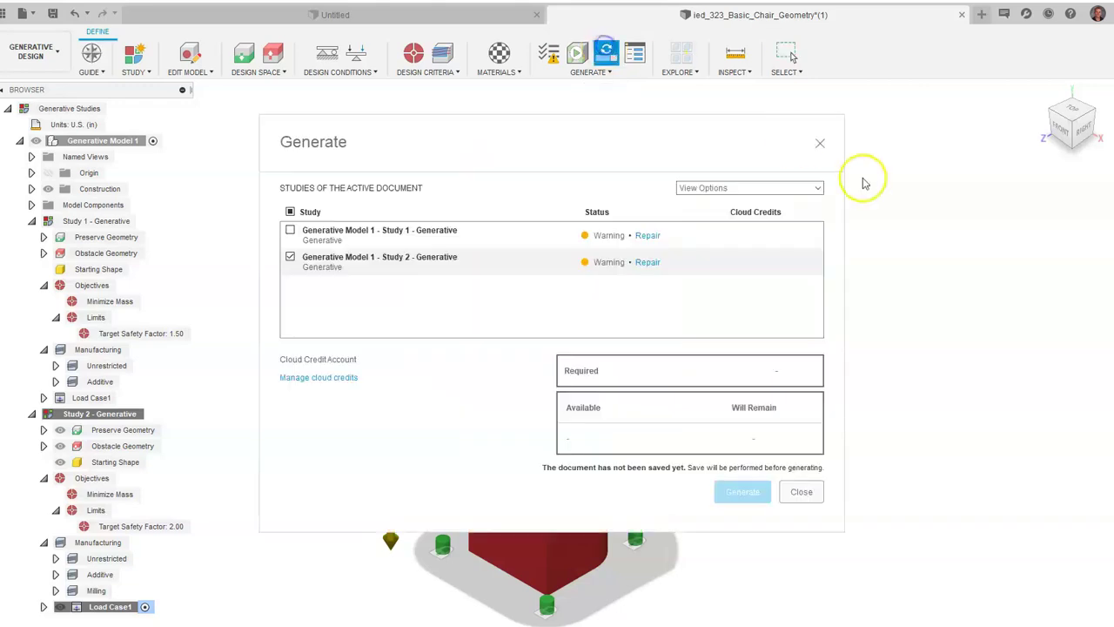
{"action": "left_click", "coordinate": [290, 230]}
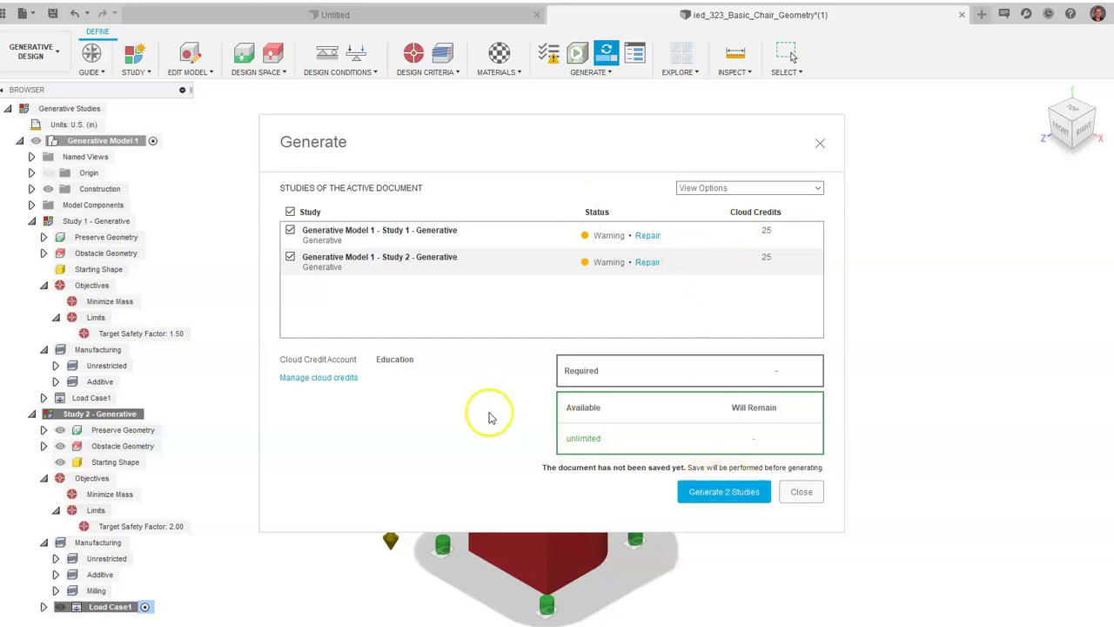
{"action": "left_click", "coordinate": [709, 492]}
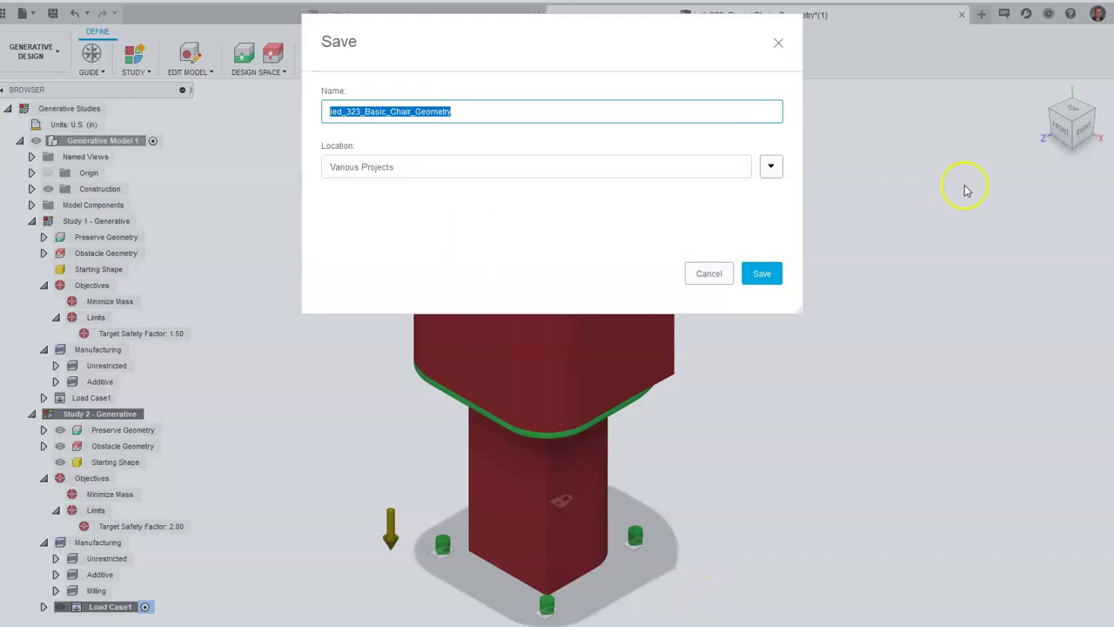
- Save the document as "Video Chair Study", accepting the default version description
{"action": "type", "text": "Video Chair S"}
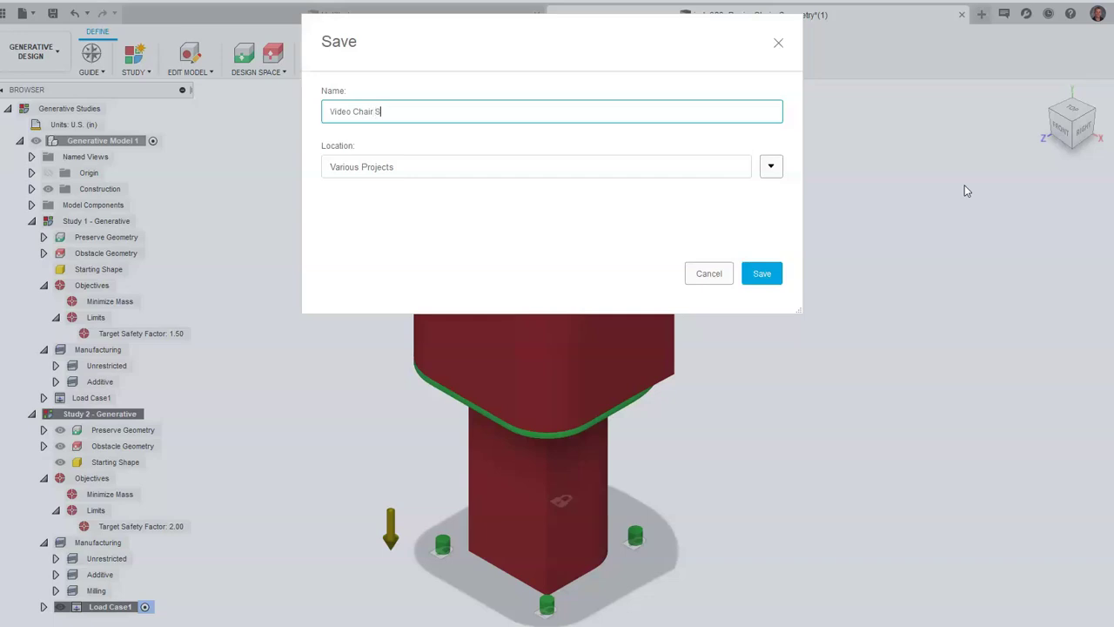
{"action": "type", "text": "tudy"}
{"action": "left_click", "coordinate": [761, 274]}
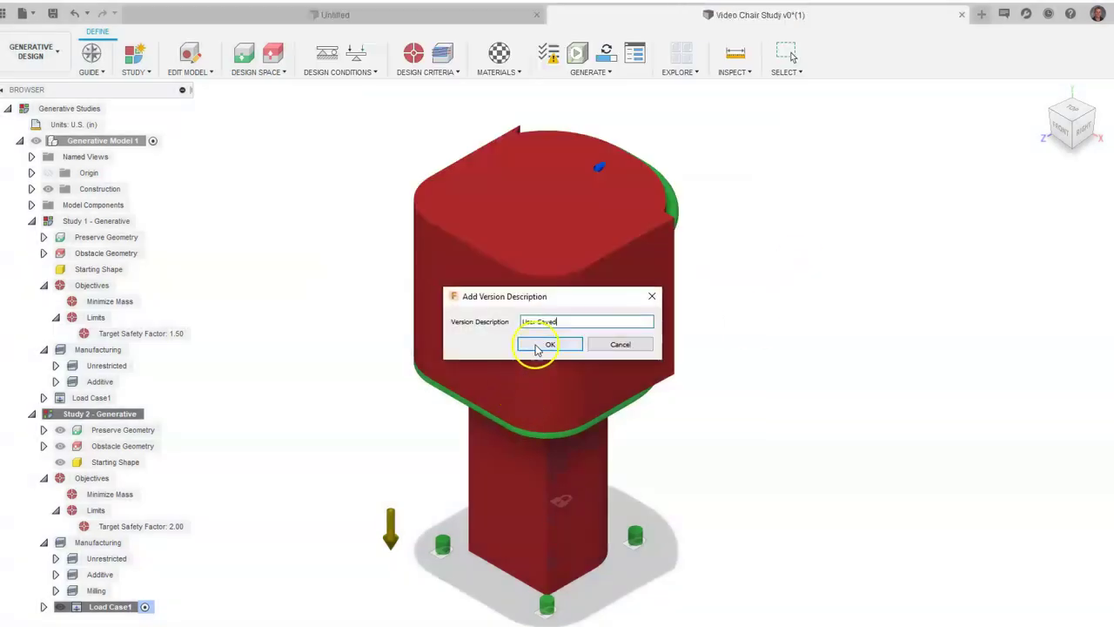
{"action": "left_click", "coordinate": [540, 344]}
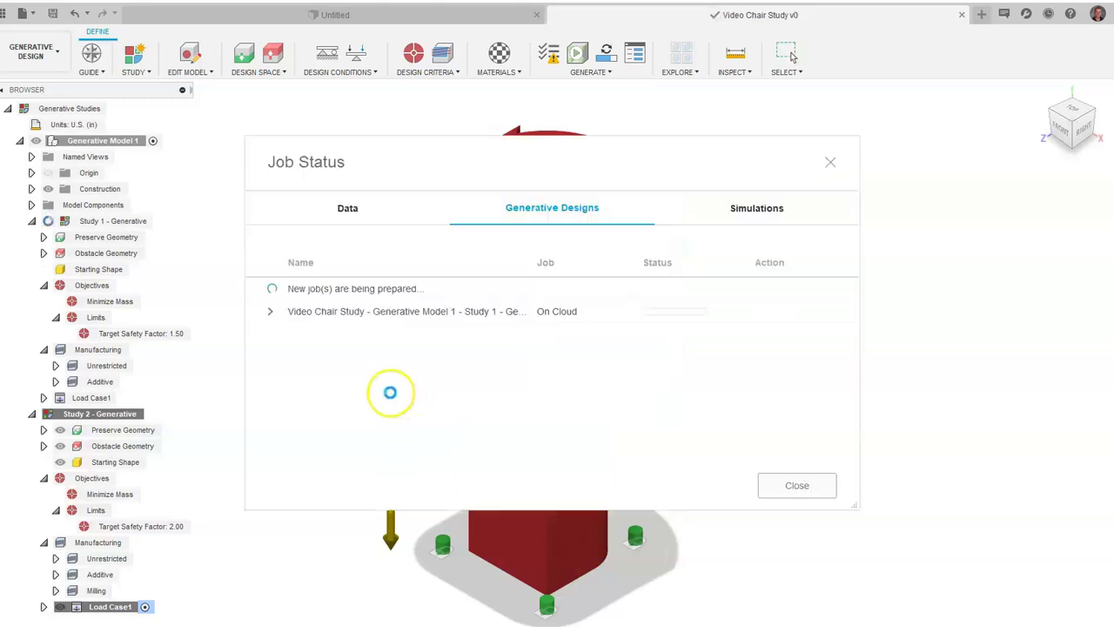
- Review the cloud solving progress of the submitted generative jobs and the outcome filters, dismissing the thumbnail notice
{"action": "left_click", "coordinate": [271, 315]}
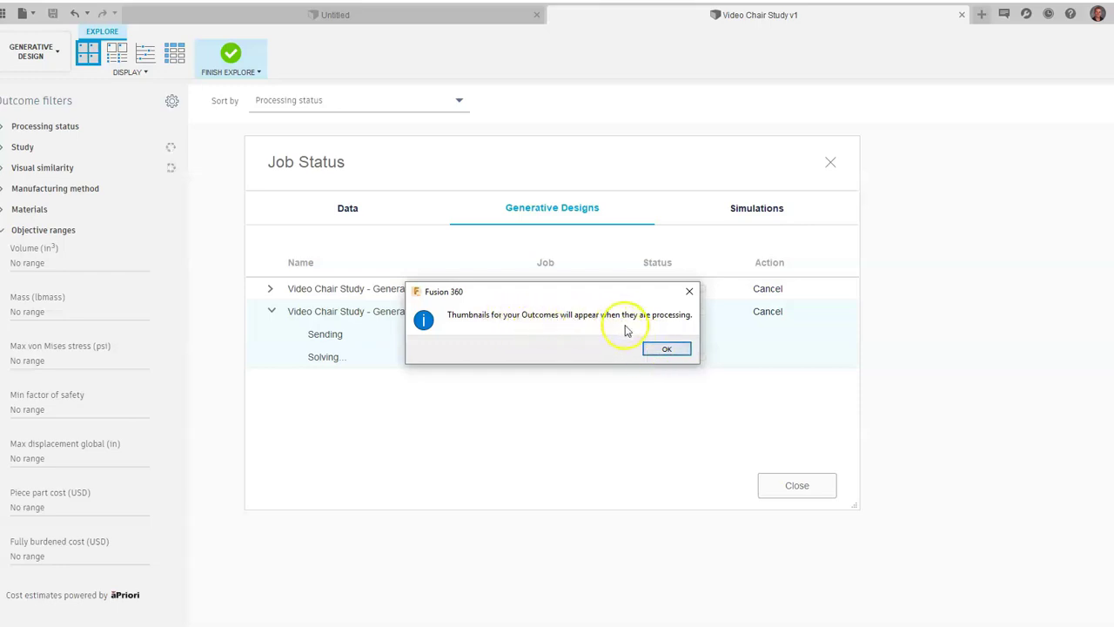
{"action": "left_click", "coordinate": [665, 349]}
{"action": "left_click_drag", "start_coordinate": [468, 159], "coordinate": [726, 215]}
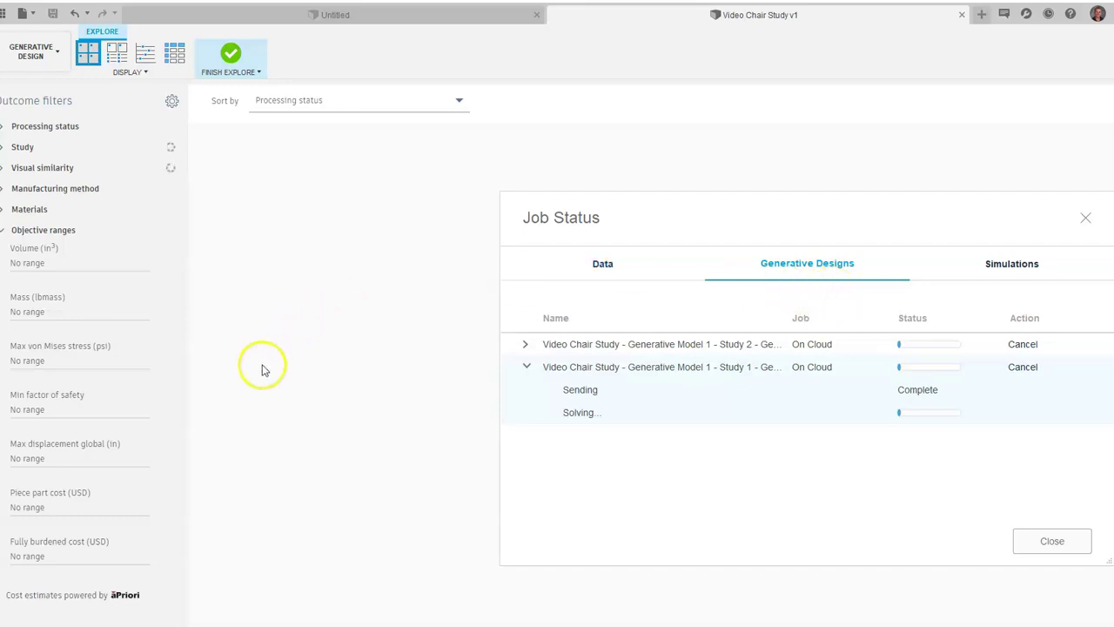
{"action": "left_click_drag", "start_coordinate": [649, 219], "coordinate": [346, 155]}
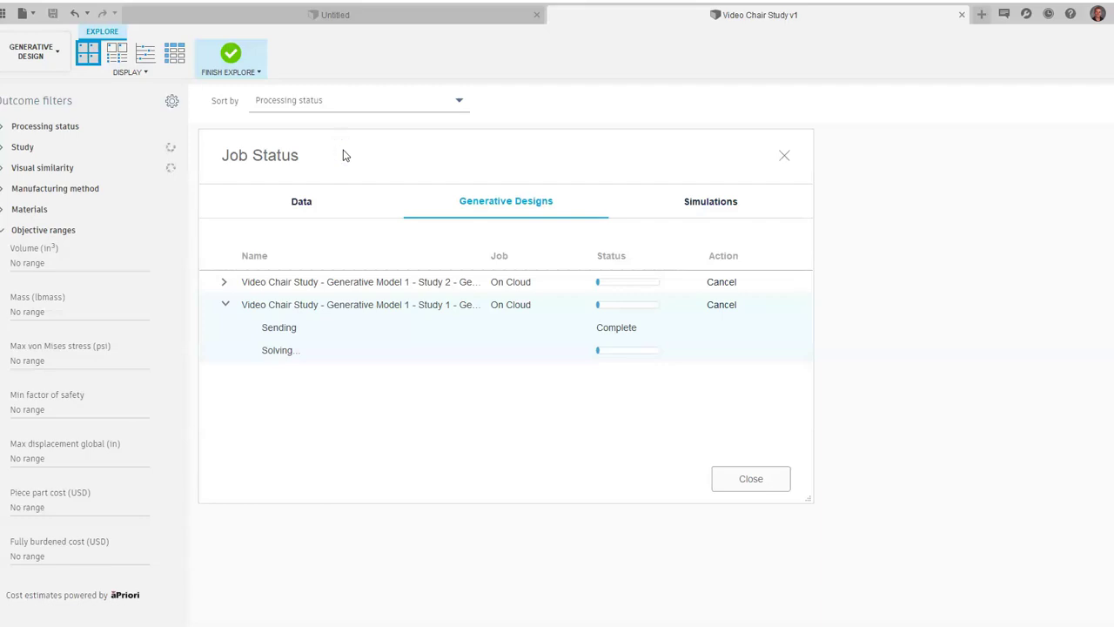
{"action": "left_click", "coordinate": [384, 328]}
{"action": "mouse_move", "coordinate": [465, 625]}
{"action": "mouse_move", "coordinate": [79, 523]}
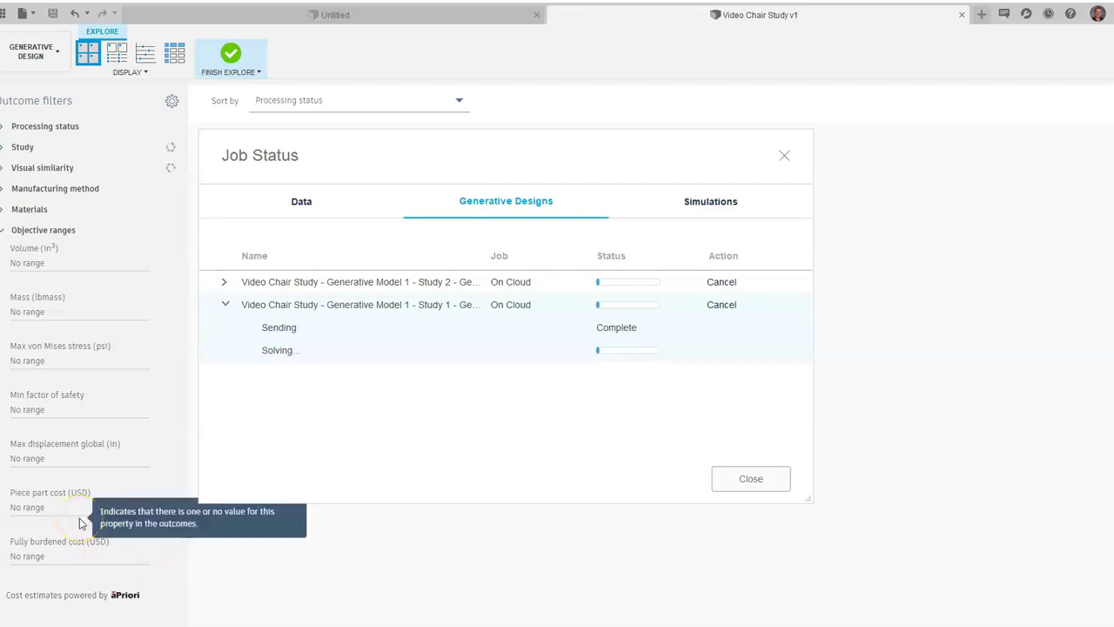
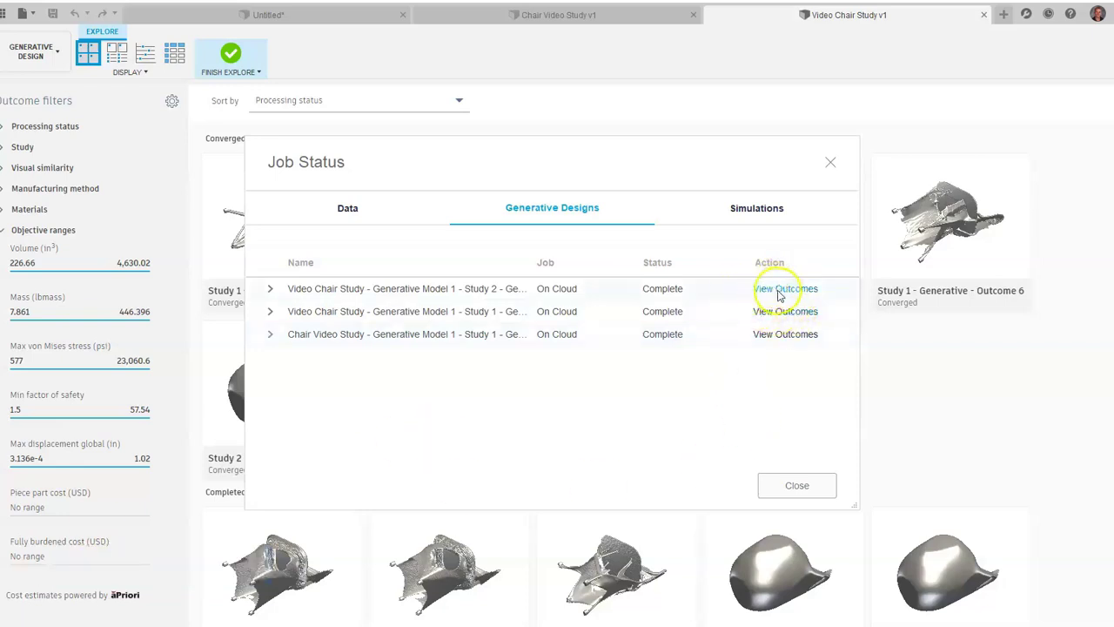
- Leave the job status and examine Study 1's Outcome 1 from several angles along with its properties, returning to the outcome gallery
{"action": "left_click", "coordinate": [831, 160]}
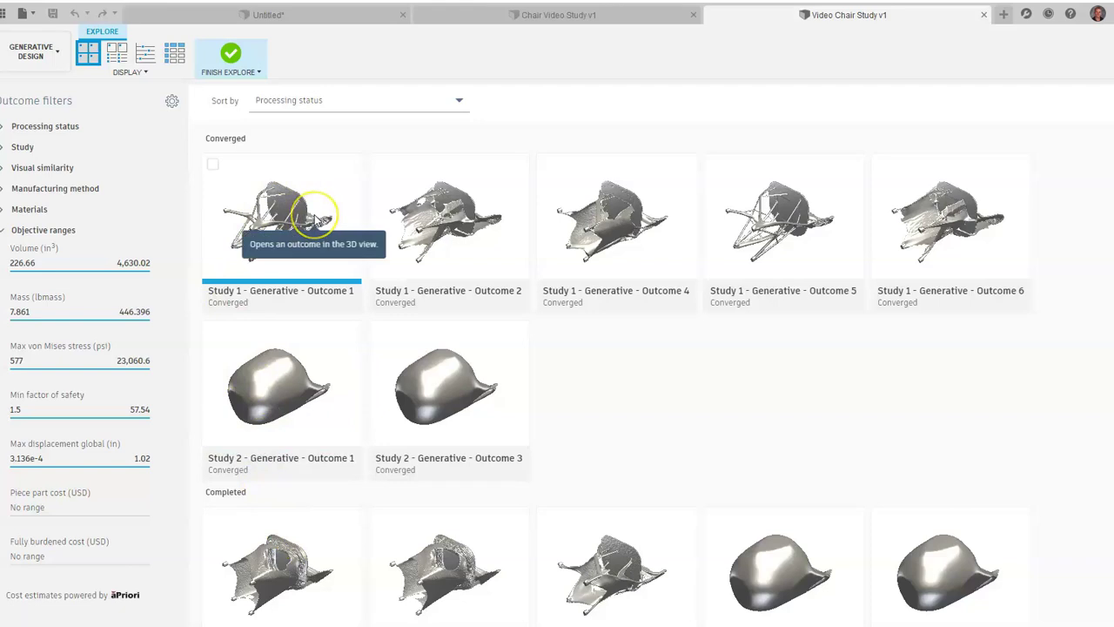
{"action": "double_click", "coordinate": [312, 241]}
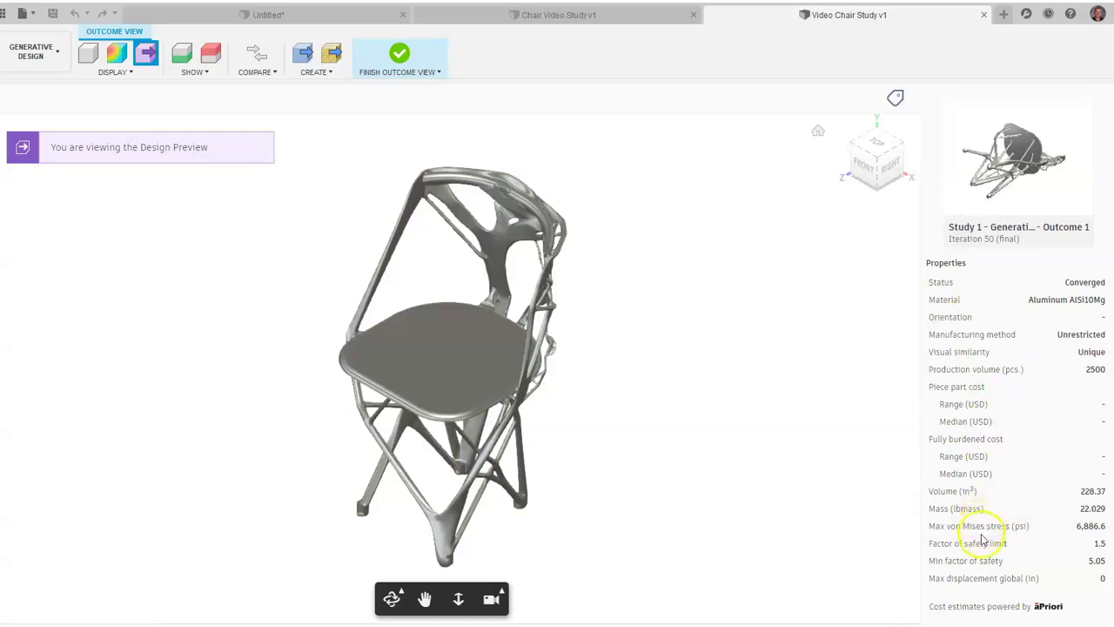
{"action": "left_click_drag", "start_coordinate": [430, 426], "coordinate": [223, 383]}
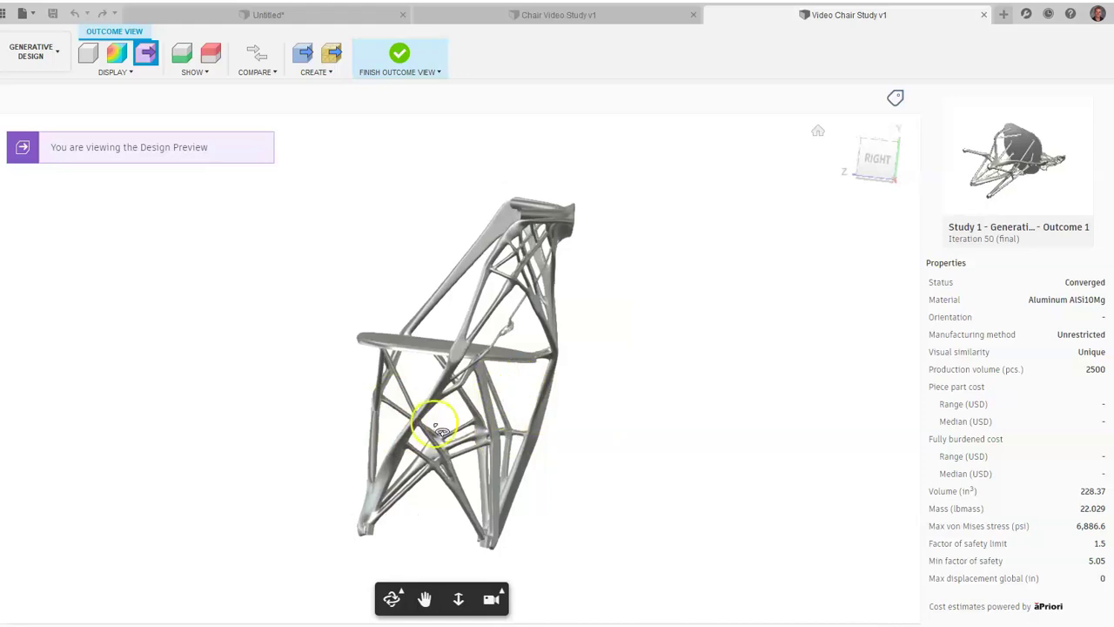
{"action": "left_click_drag", "start_coordinate": [515, 435], "coordinate": [452, 257]}
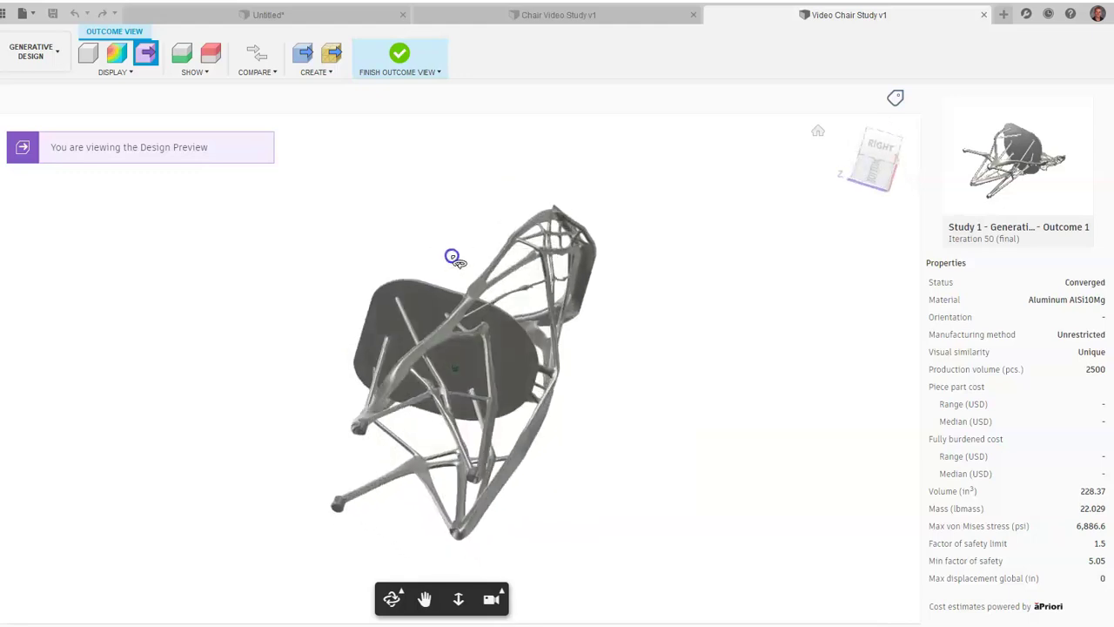
{"action": "left_click_drag", "start_coordinate": [369, 444], "coordinate": [455, 532]}
{"action": "scroll", "coordinate": [370, 374], "scroll_direction": "up", "scroll_amount": 5}
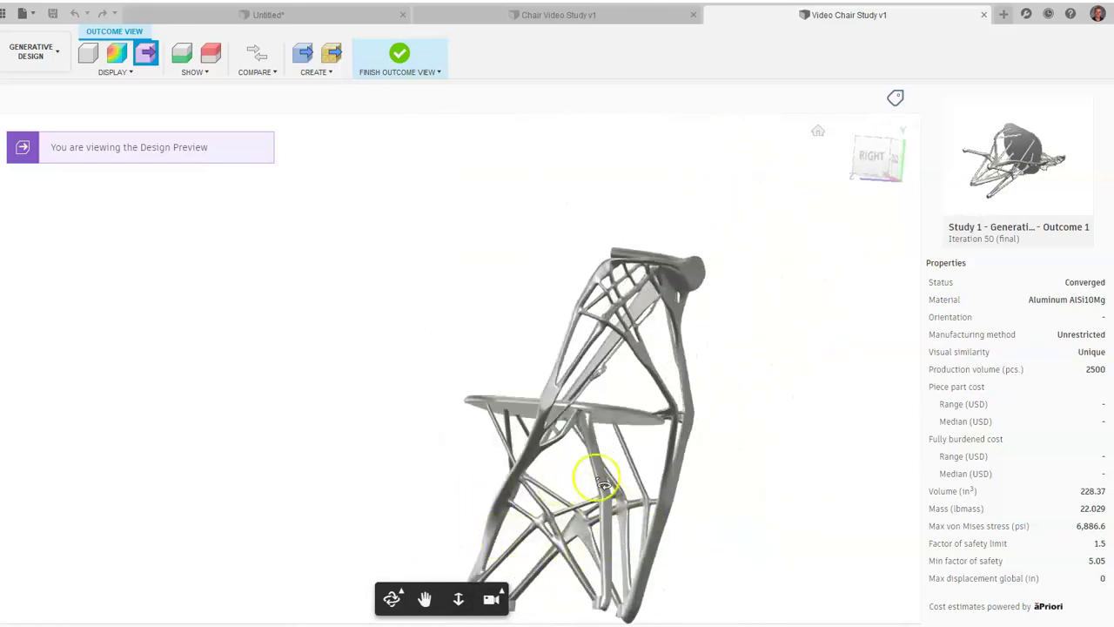
{"action": "left_click_drag", "start_coordinate": [529, 523], "coordinate": [764, 545]}
{"action": "left_click_drag", "start_coordinate": [721, 425], "coordinate": [595, 448]}
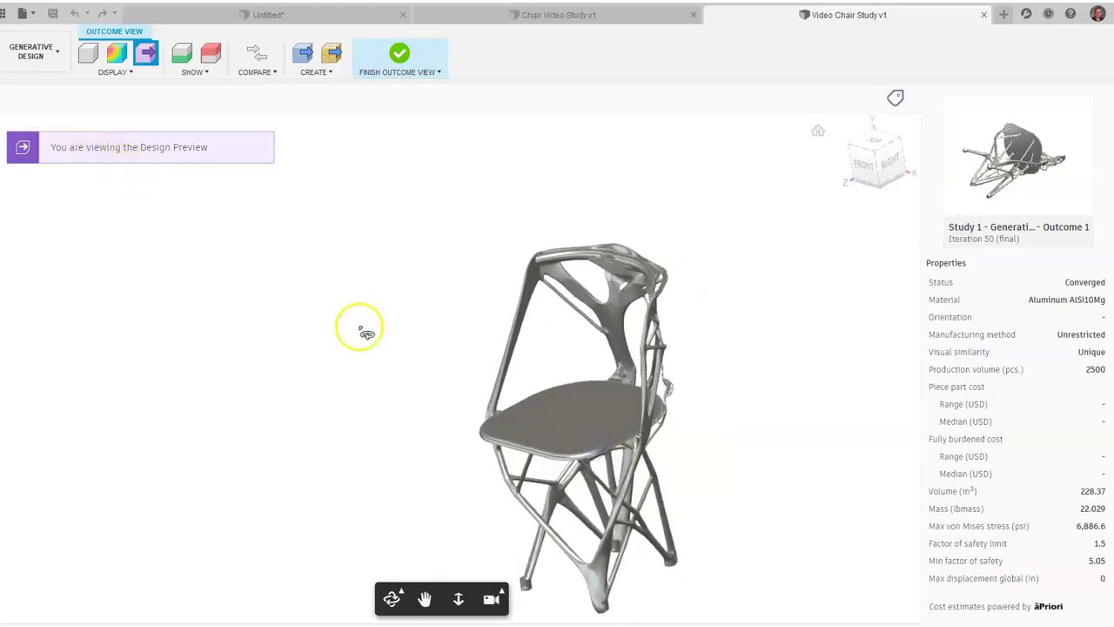
{"action": "left_click", "coordinate": [397, 54]}
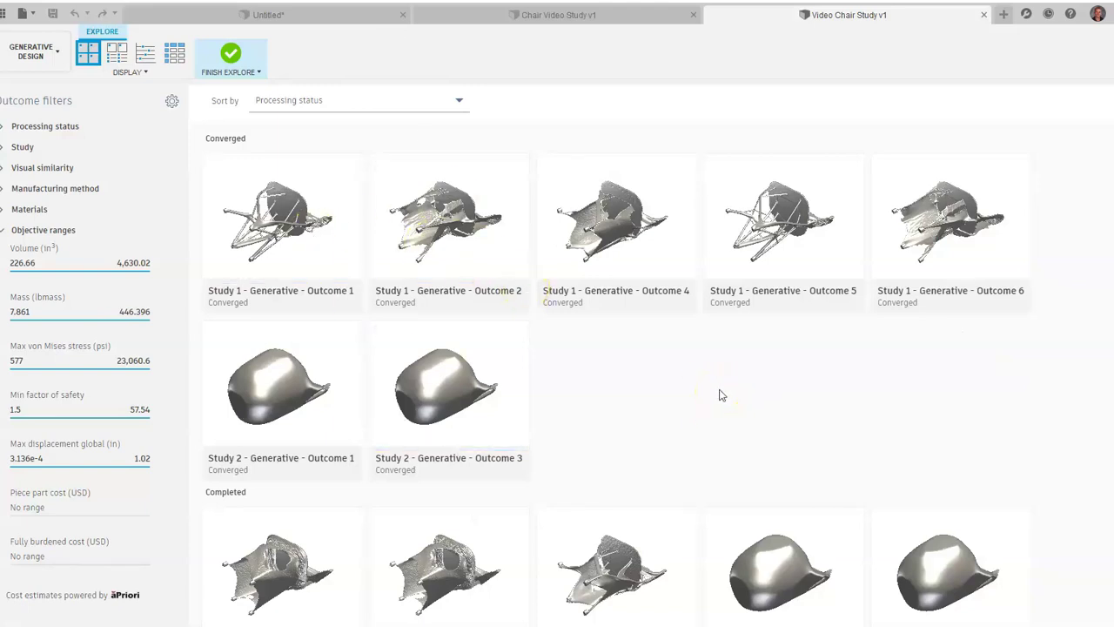
- Examine Study 2's Outcome 1 and its properties, and return to the outcome gallery
{"action": "double_click", "coordinate": [244, 392]}
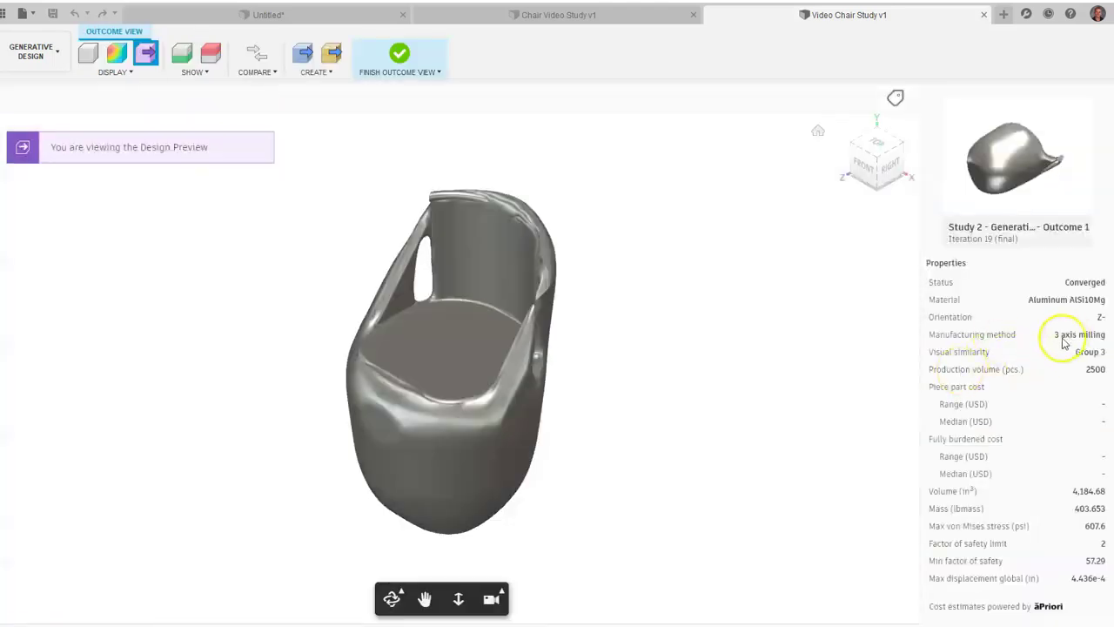
{"action": "middle_click_drag", "start_coordinate": [456, 485], "coordinate": [479, 430], "text": "shift"}
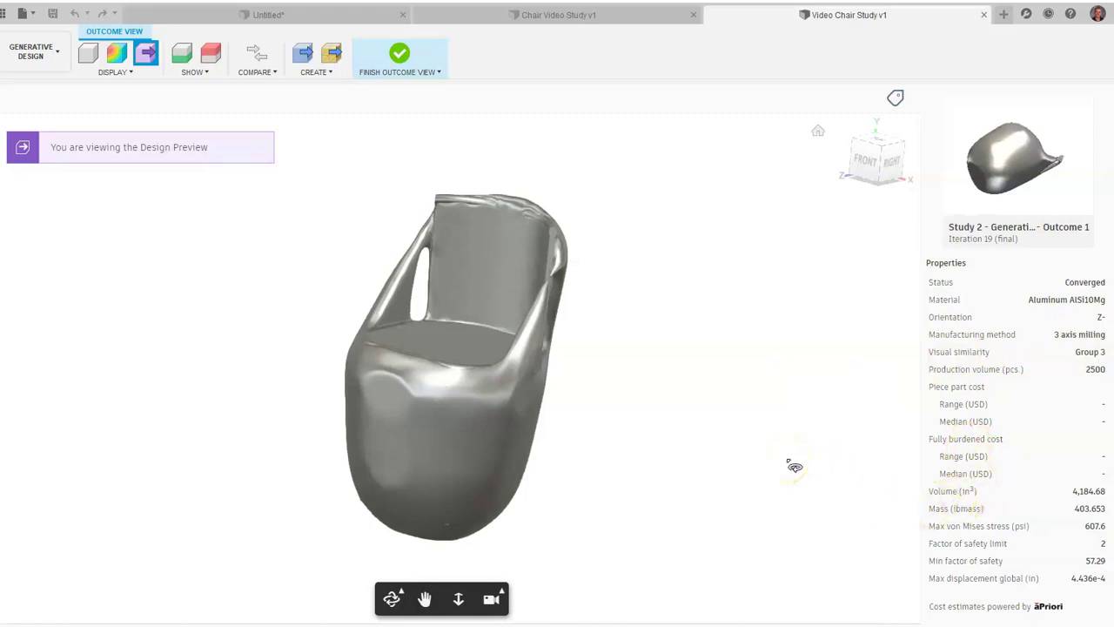
{"action": "left_click", "coordinate": [399, 54]}
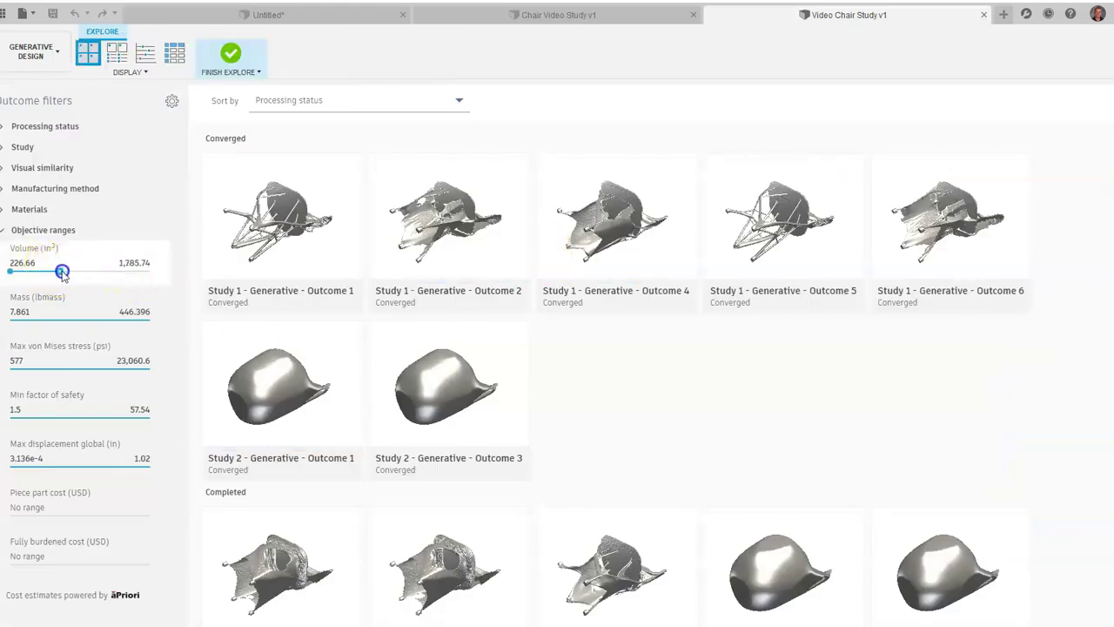
- Filter the outcomes to a maximum volume of about 1,575 in³ and exclude the Aluminum AlSi10Mg material
{"action": "left_click_drag", "start_coordinate": [54, 275], "coordinate": [52, 273]}
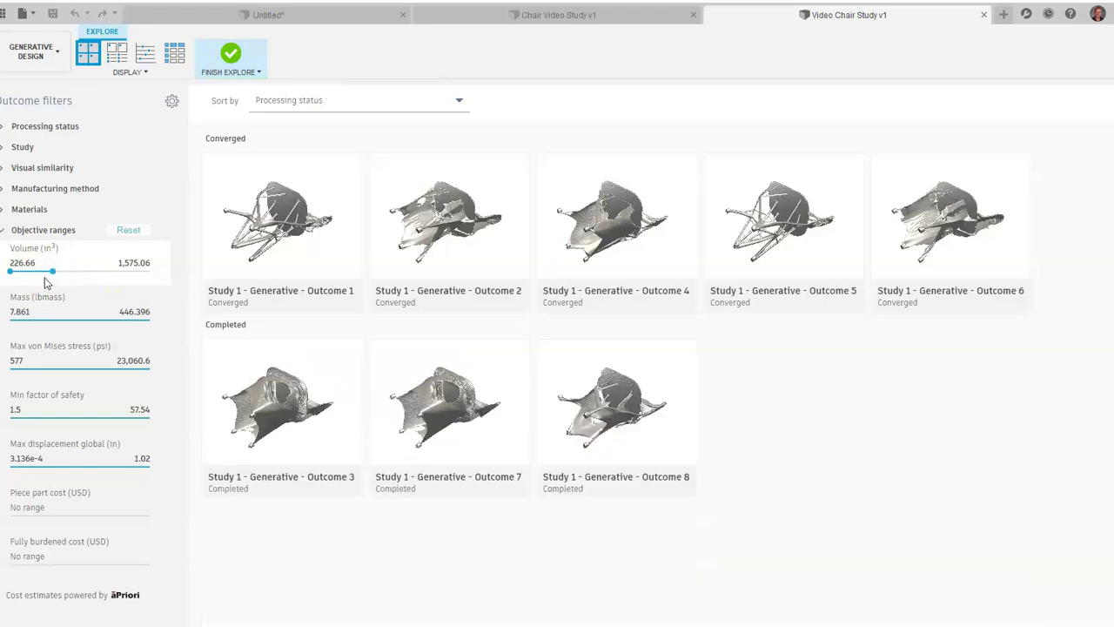
{"action": "left_click", "coordinate": [29, 209]}
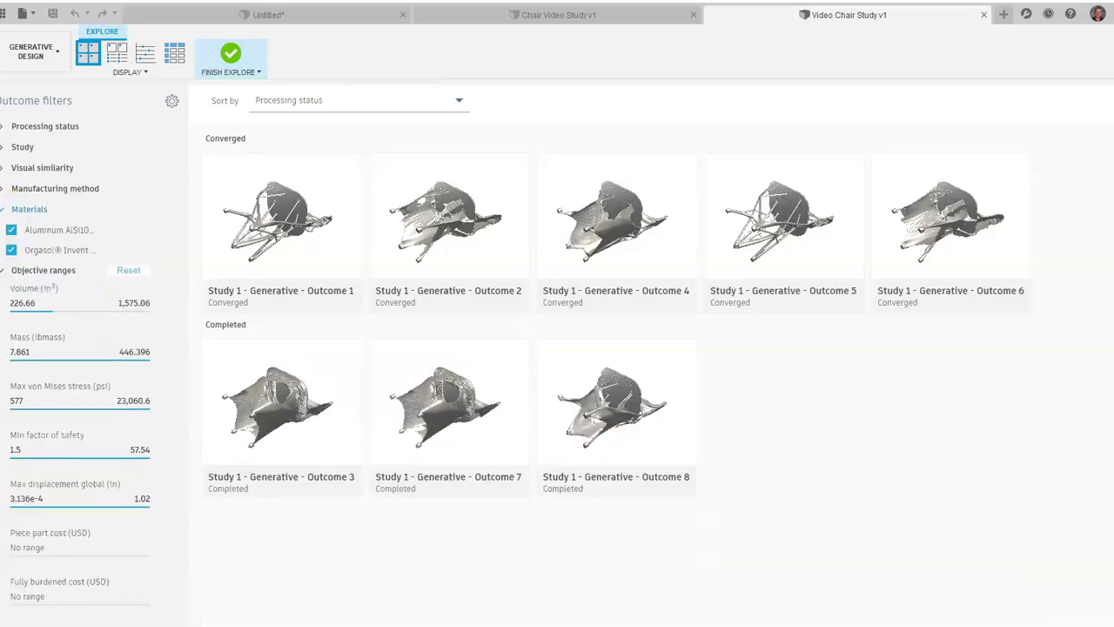
{"action": "left_click", "coordinate": [10, 230]}
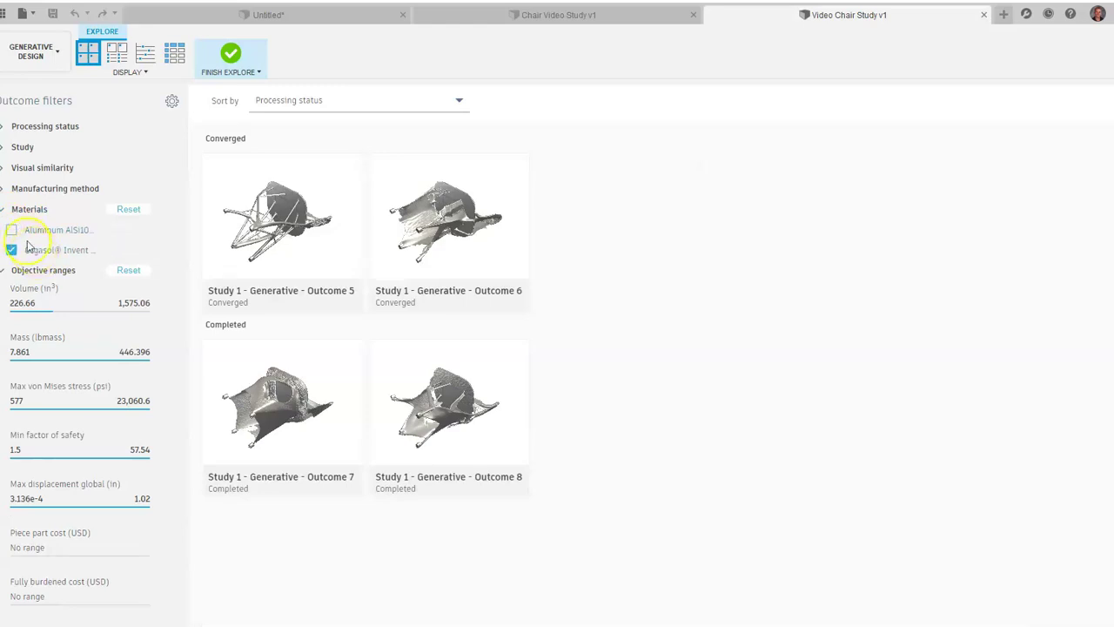
- Try excluding 3 axis and 5 axis milling from the outcome filters, and include both methods again
{"action": "left_click", "coordinate": [24, 188]}
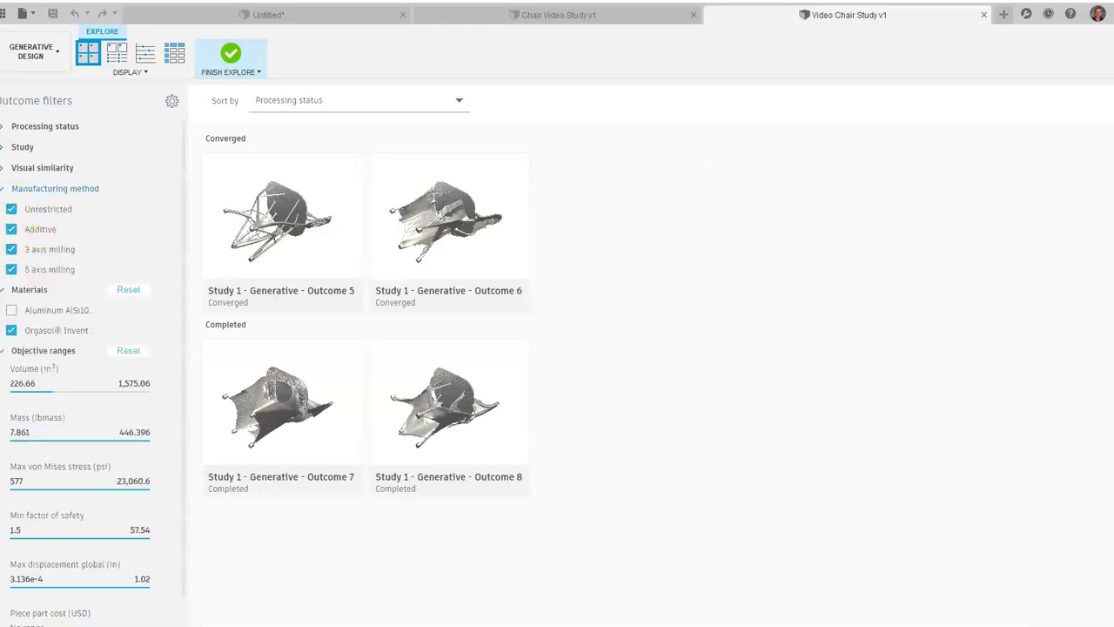
{"action": "left_click", "coordinate": [13, 267]}
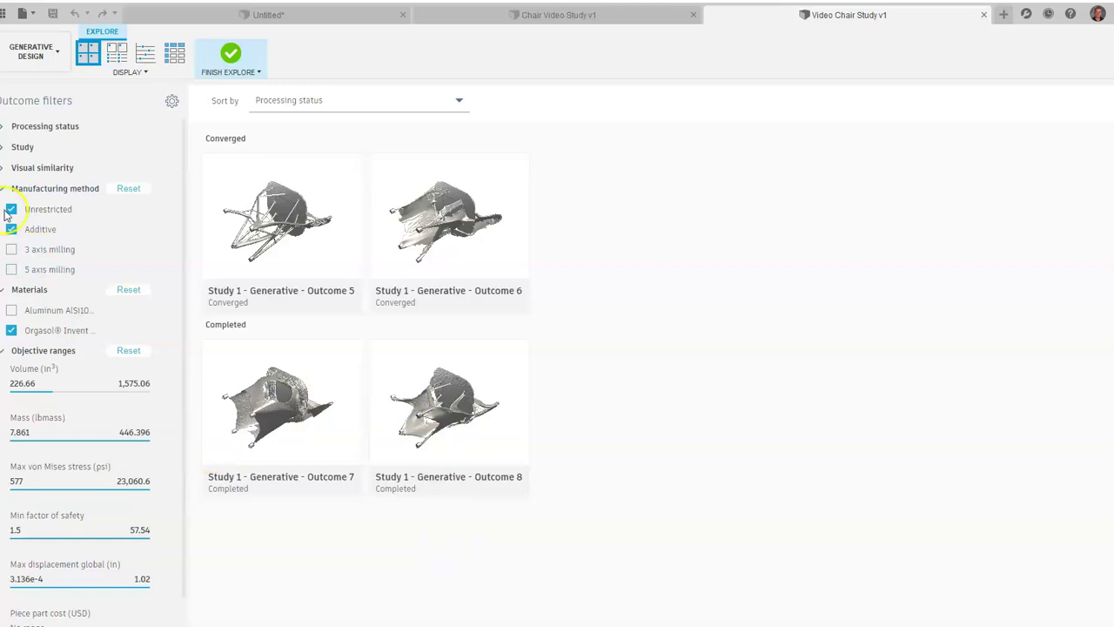
{"action": "left_click", "coordinate": [11, 251]}
{"action": "left_click", "coordinate": [11, 270]}
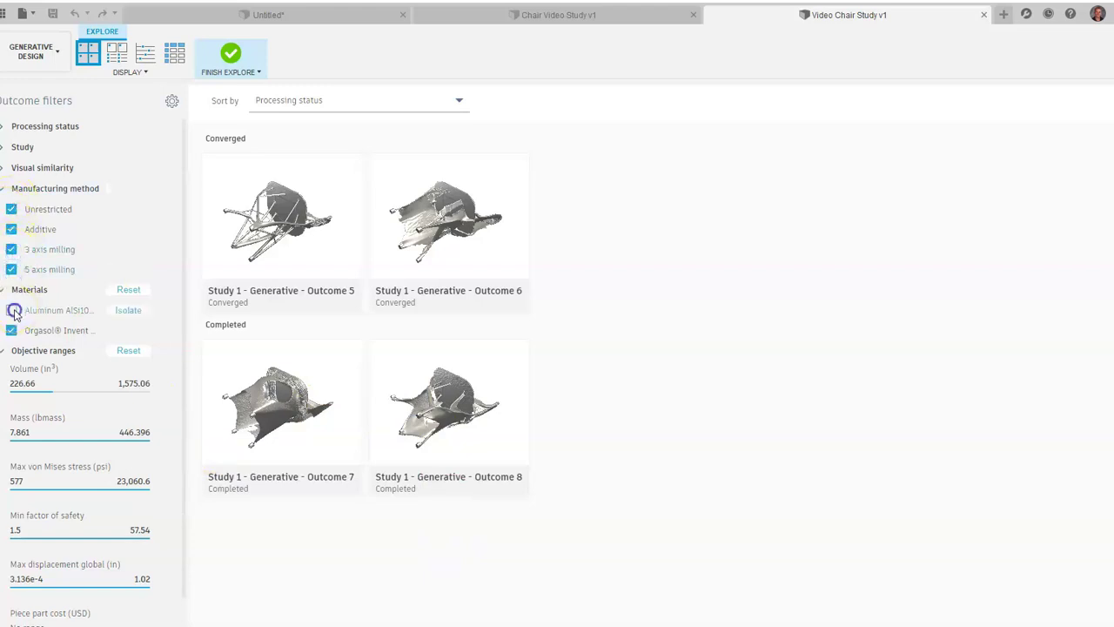
- Include Aluminum AlSi10Mg again and filter the outcomes to a maximum volume of about 1,996 in³ and an upper minimum-factor-of-safety limit of 12.49
{"action": "left_click", "coordinate": [12, 310]}
{"action": "left_click", "coordinate": [56, 391]}
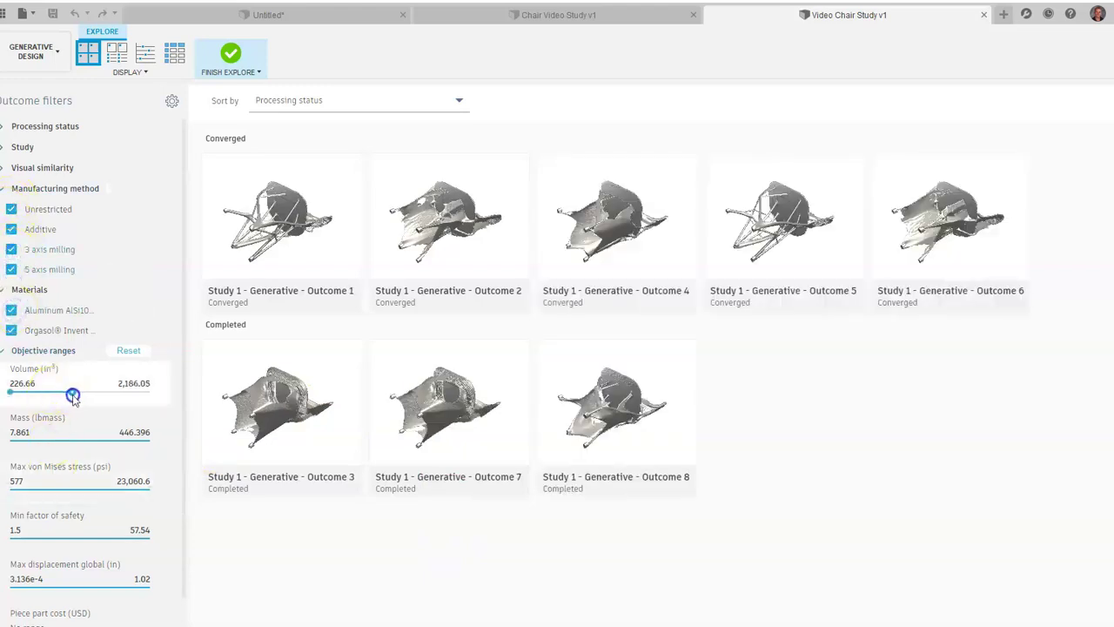
{"action": "scroll", "coordinate": [72, 470], "scroll_direction": "down", "scroll_amount": 1}
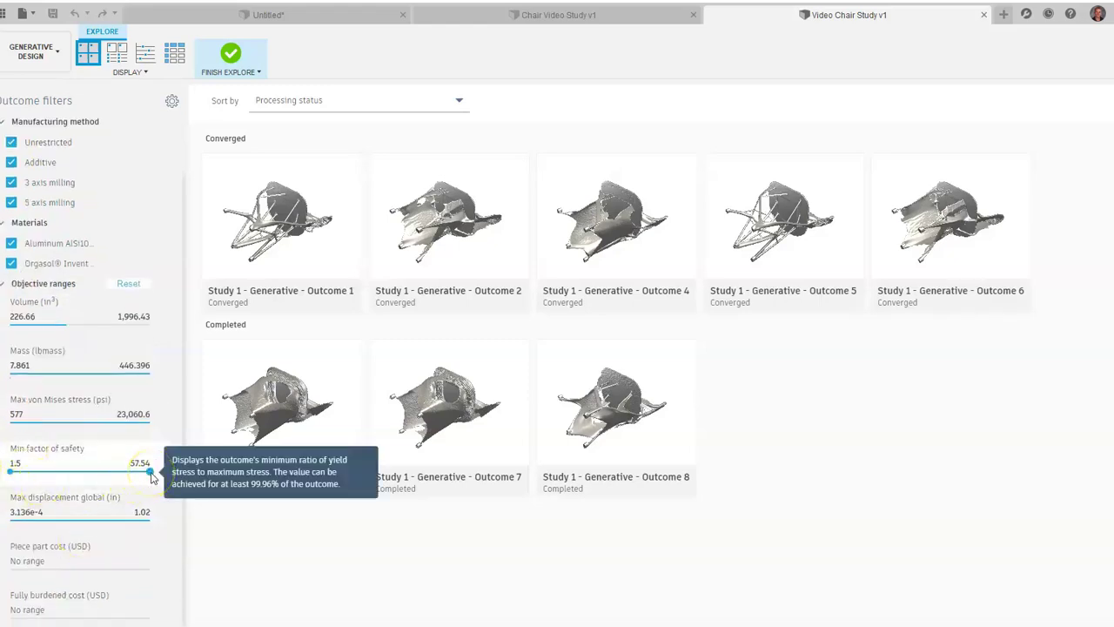
{"action": "left_click_drag", "start_coordinate": [151, 473], "coordinate": [69, 472]}
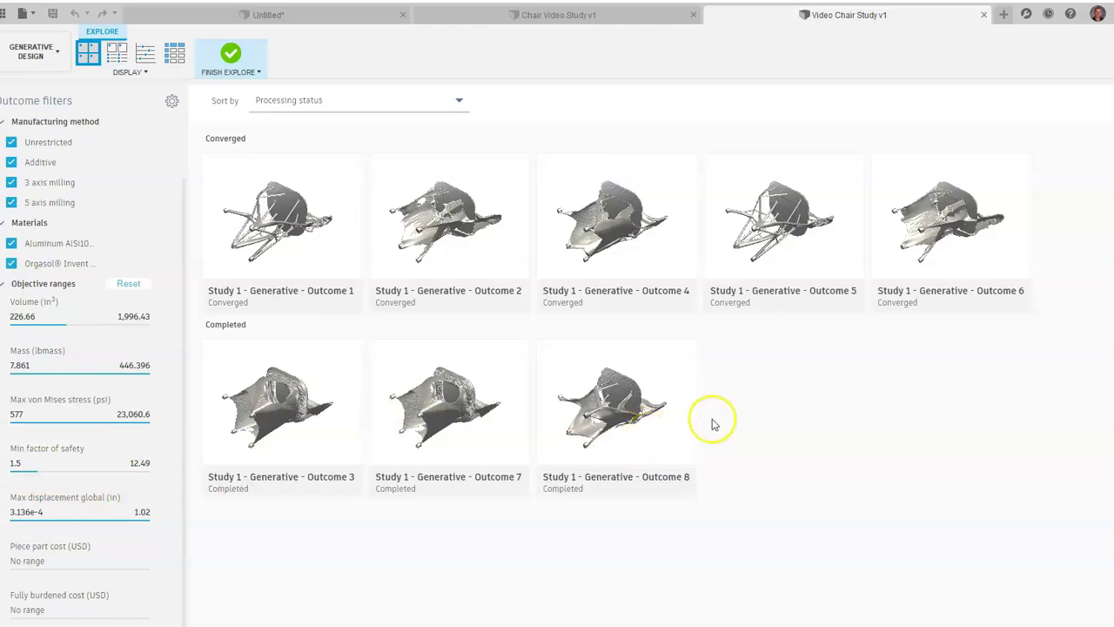
- Plot the outcomes by minimum factor of safety against mass, compare the points by material, and return to the outcome gallery
{"action": "left_click", "coordinate": [145, 56]}
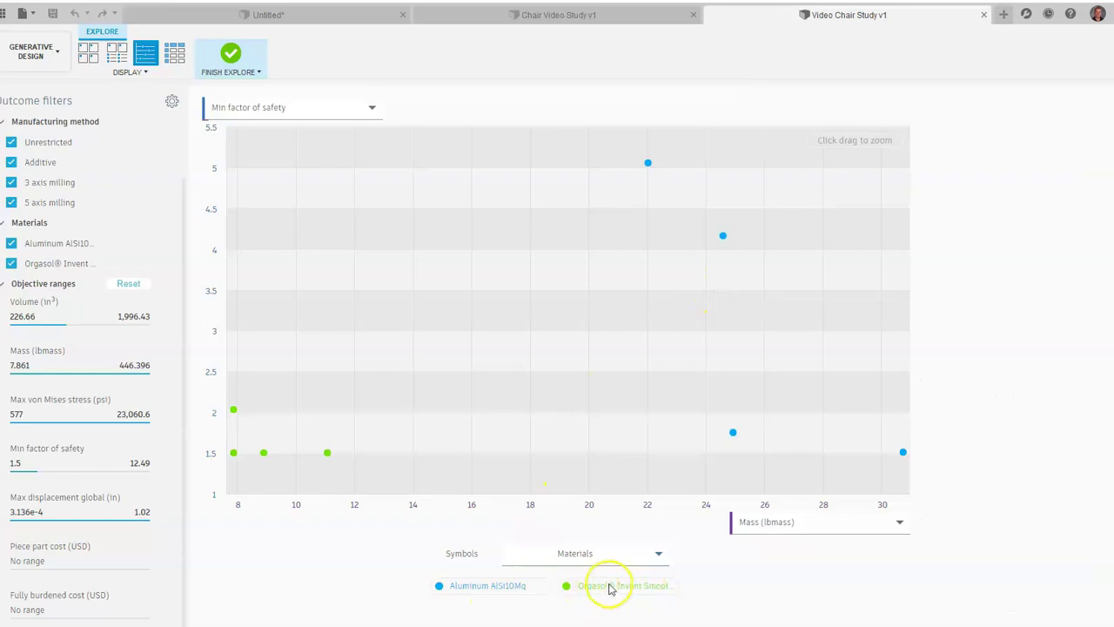
{"action": "mouse_move", "coordinate": [326, 453]}
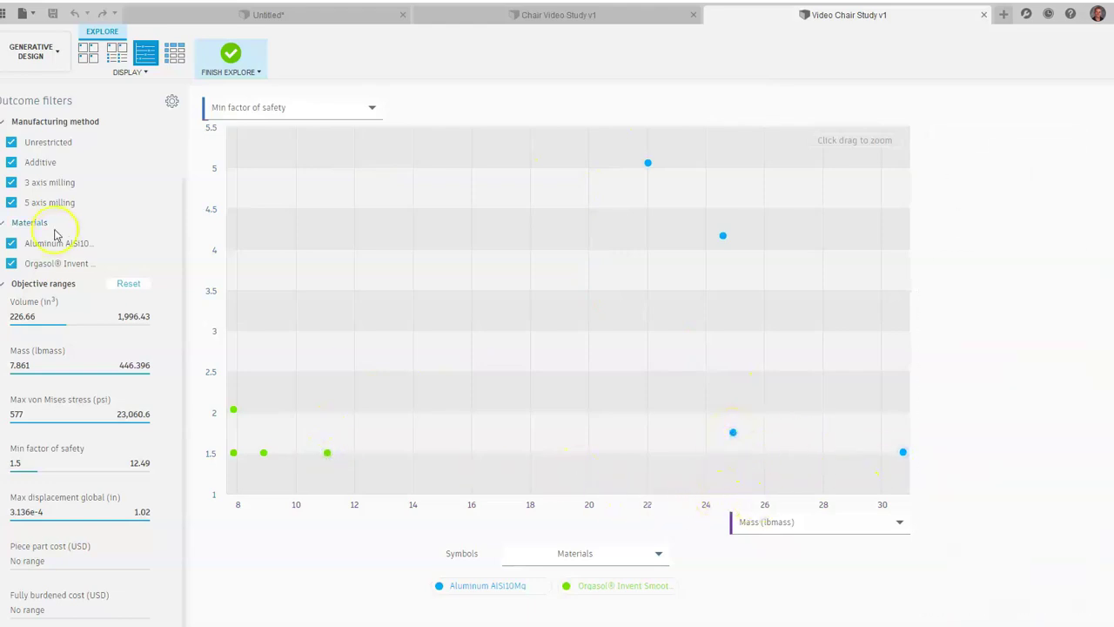
{"action": "left_click", "coordinate": [88, 52]}
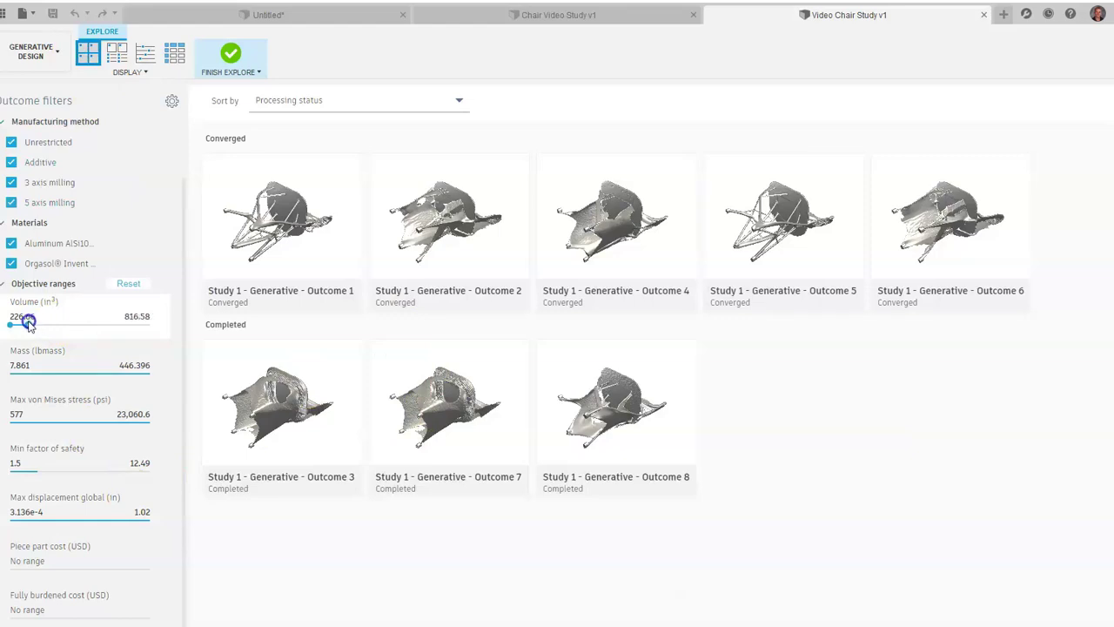
- Narrow the outcomes to a maximum volume of 795.51 in³, mass of 38.558 lbmass and von Mises stress of 3,696.7 psi
{"action": "left_click_drag", "start_coordinate": [149, 374], "coordinate": [145, 377]}
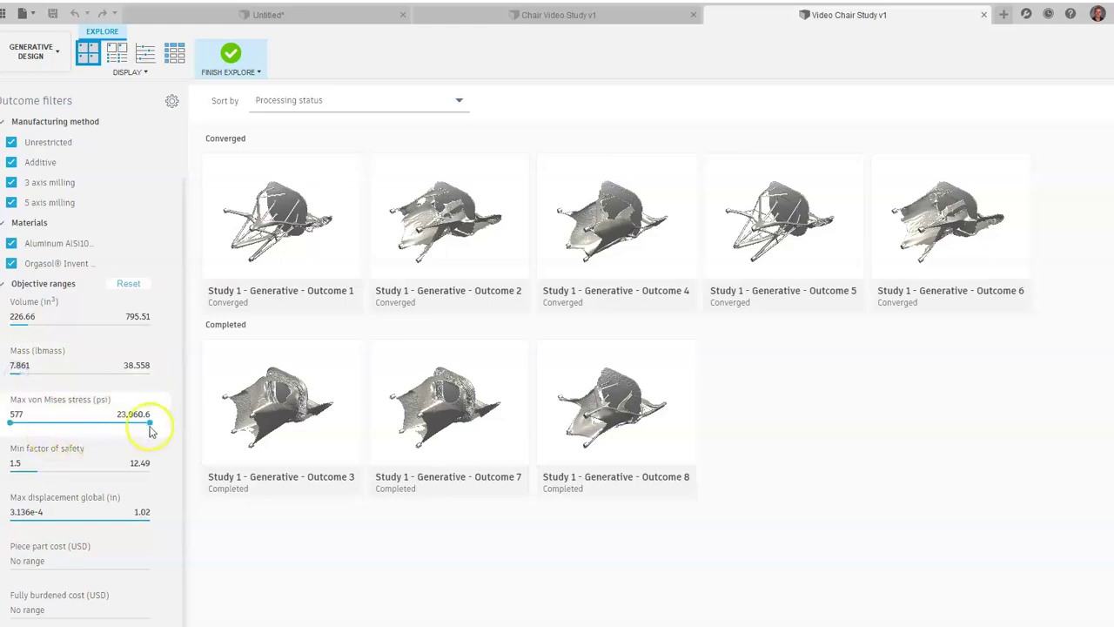
{"action": "left_click_drag", "start_coordinate": [149, 424], "coordinate": [29, 425]}
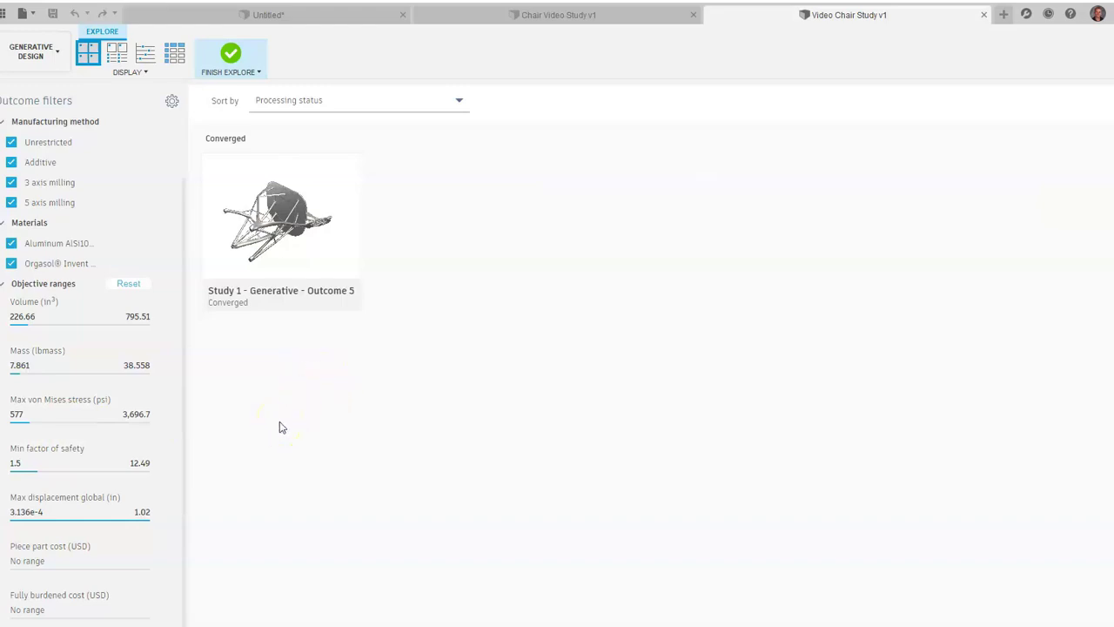
- Open Study 1's Outcome 5 and examine the chair from several angles along with its properties
{"action": "double_click", "coordinate": [278, 218]}
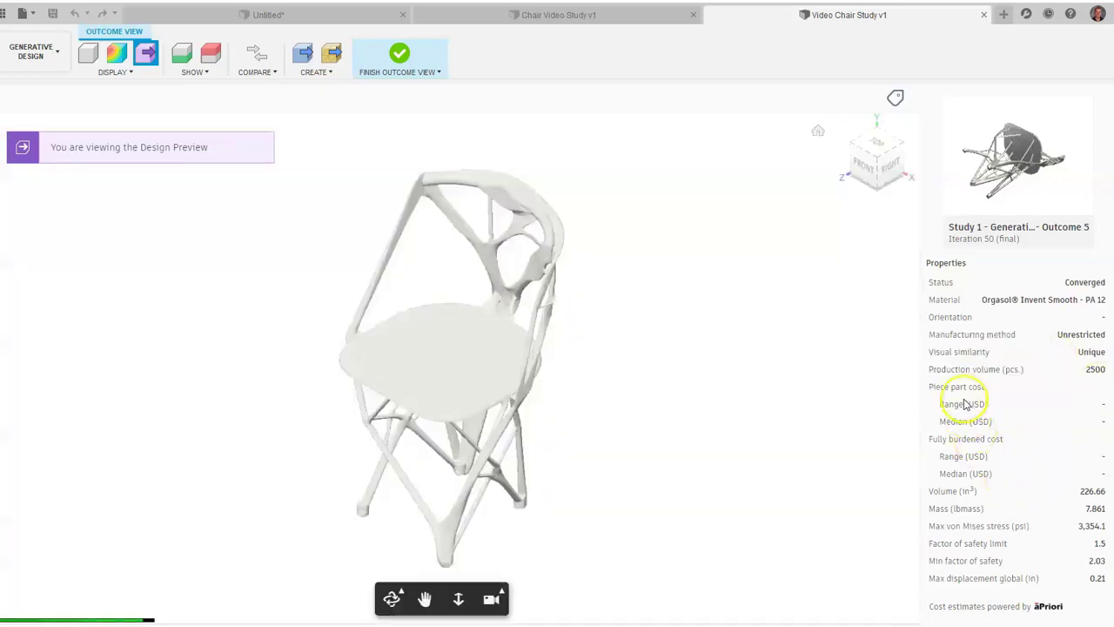
{"action": "middle_click_drag", "start_coordinate": [466, 466], "coordinate": [451, 387], "text": "shift"}
{"action": "mouse_move", "coordinate": [425, 387]}
{"action": "middle_mouse_down", "text": "shift"}
{"action": "mouse_move", "coordinate": [427, 281]}
{"action": "mouse_move", "coordinate": [449, 418]}
{"action": "mouse_move", "coordinate": [415, 304]}
{"action": "middle_mouse_up", "text": "shift"}
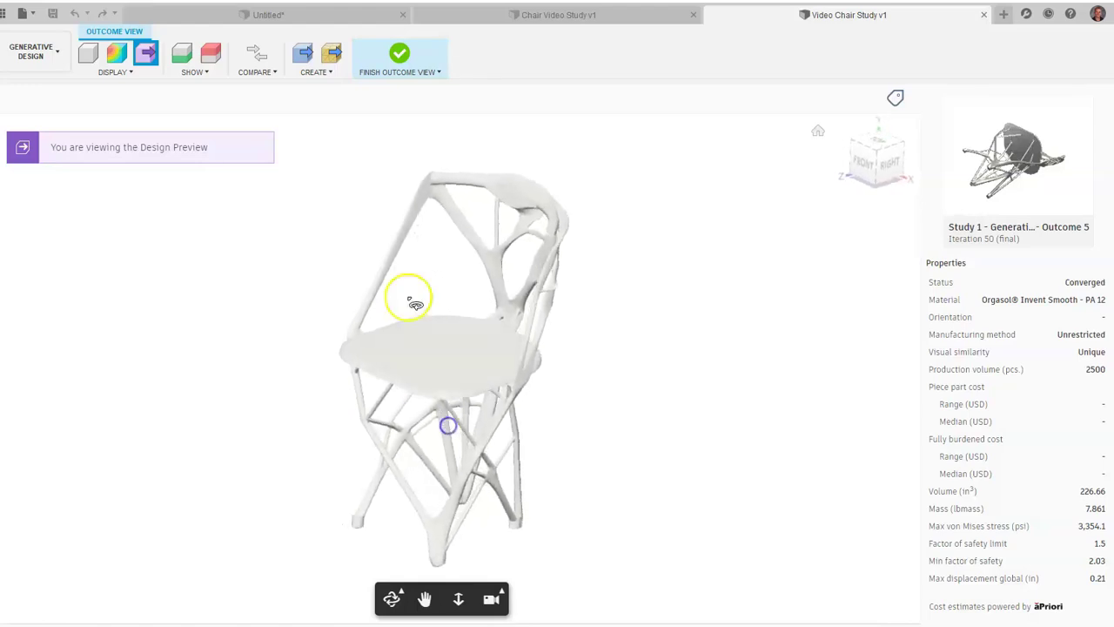
- Create a design from Study 1's Outcome 5 and close the job status
{"action": "left_click", "coordinate": [304, 56]}
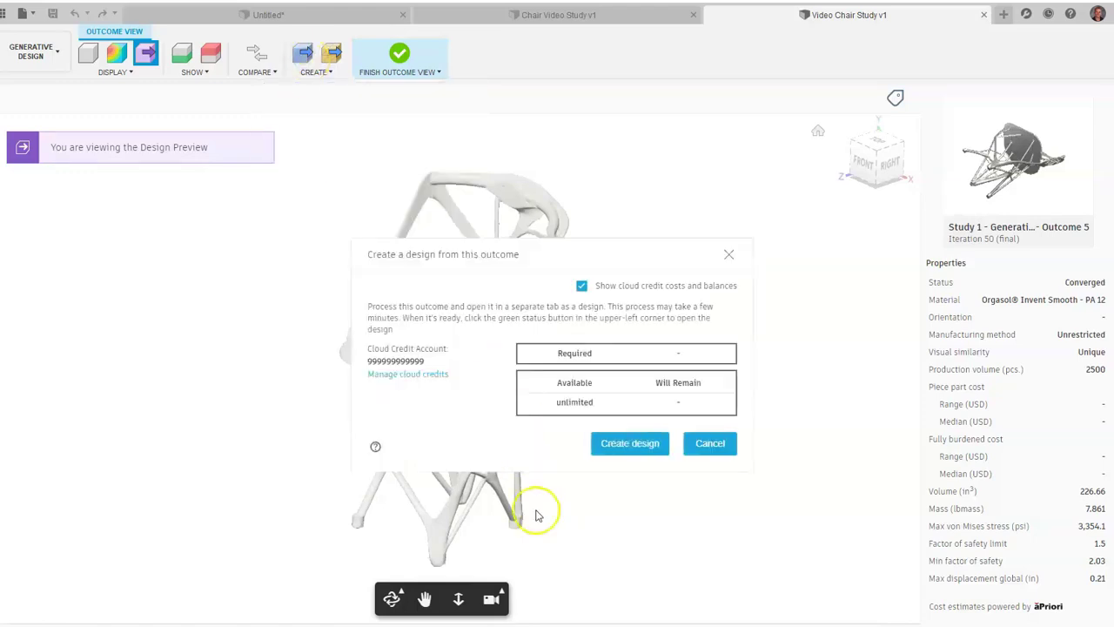
{"action": "left_click", "coordinate": [616, 448]}
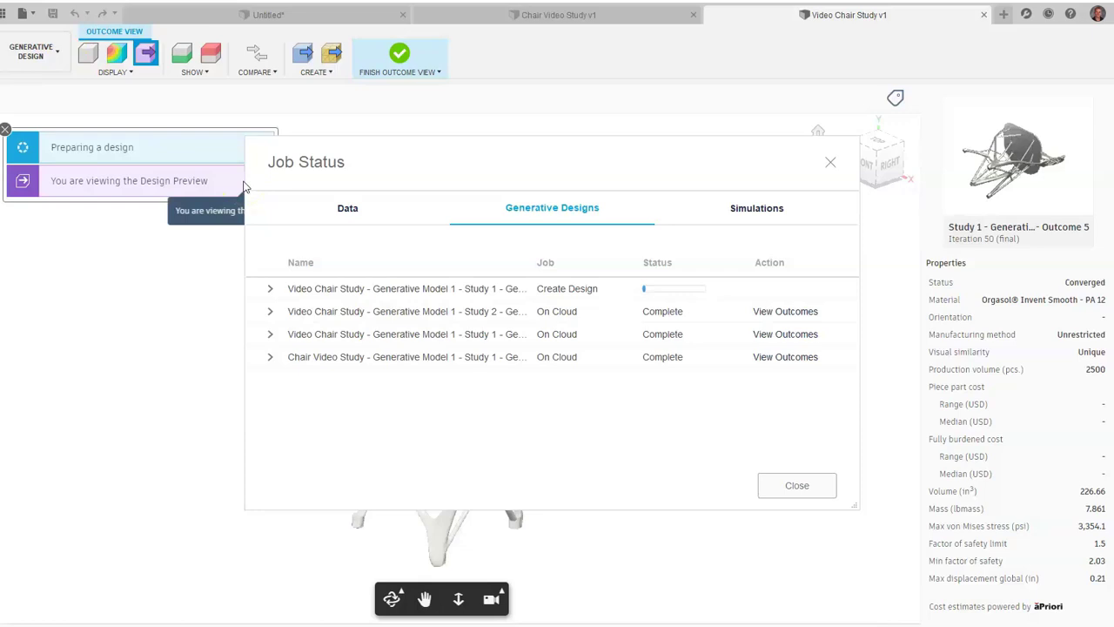
{"action": "left_click", "coordinate": [828, 163]}
- Examine the Outcome 5 chair preview further, and leave the outcome view and exploration to return to the study setup
{"action": "left_click_drag", "start_coordinate": [460, 323], "coordinate": [373, 443]}
{"action": "left_click_drag", "start_coordinate": [558, 410], "coordinate": [557, 410]}
{"action": "left_click", "coordinate": [398, 54]}
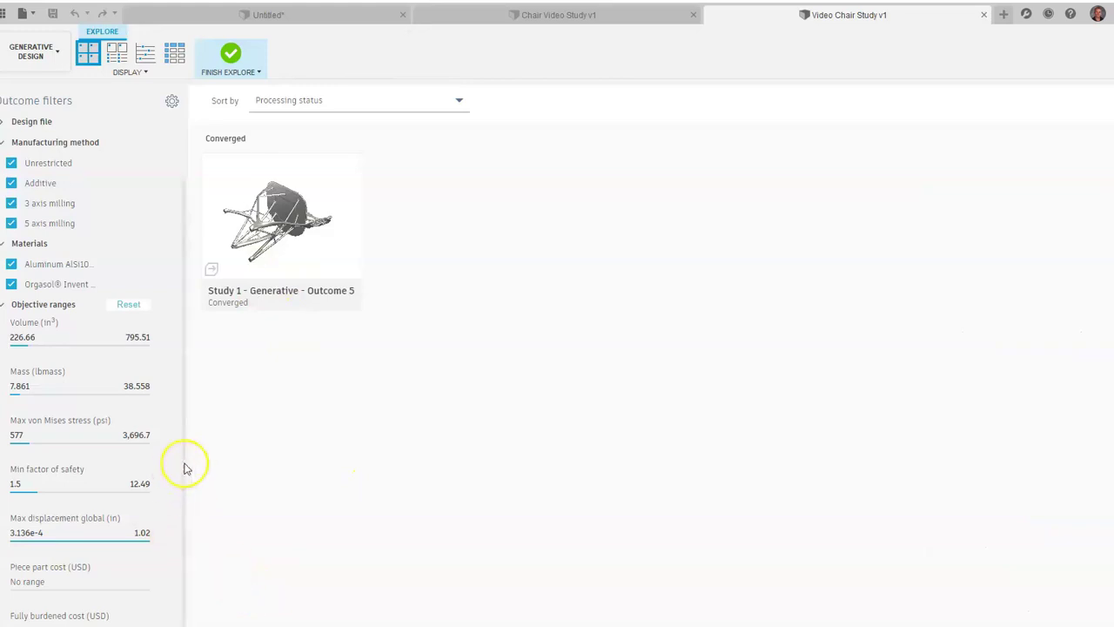
{"action": "left_click", "coordinate": [231, 54]}
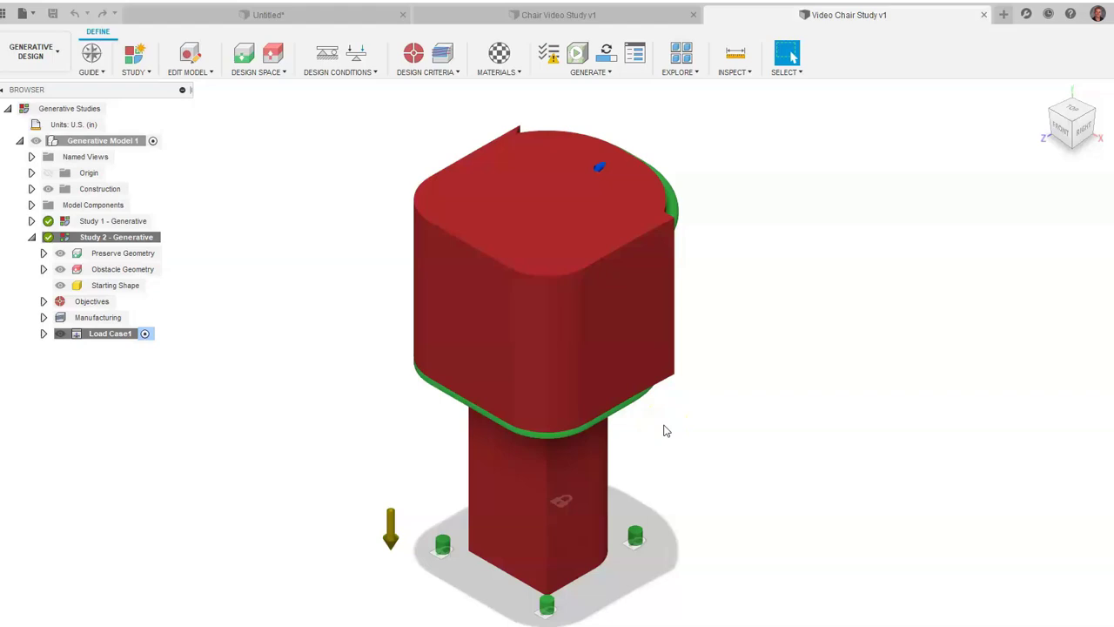
- Check the job status, view the generated outcomes from there, and reopen Study 1's Outcome 5
{"action": "mouse_move", "coordinate": [589, 331]}
{"action": "left_mouse_down"}
{"action": "mouse_move", "coordinate": [596, 380]}
{"action": "mouse_move", "coordinate": [559, 522]}
{"action": "mouse_move", "coordinate": [569, 526]}
{"action": "left_mouse_up"}
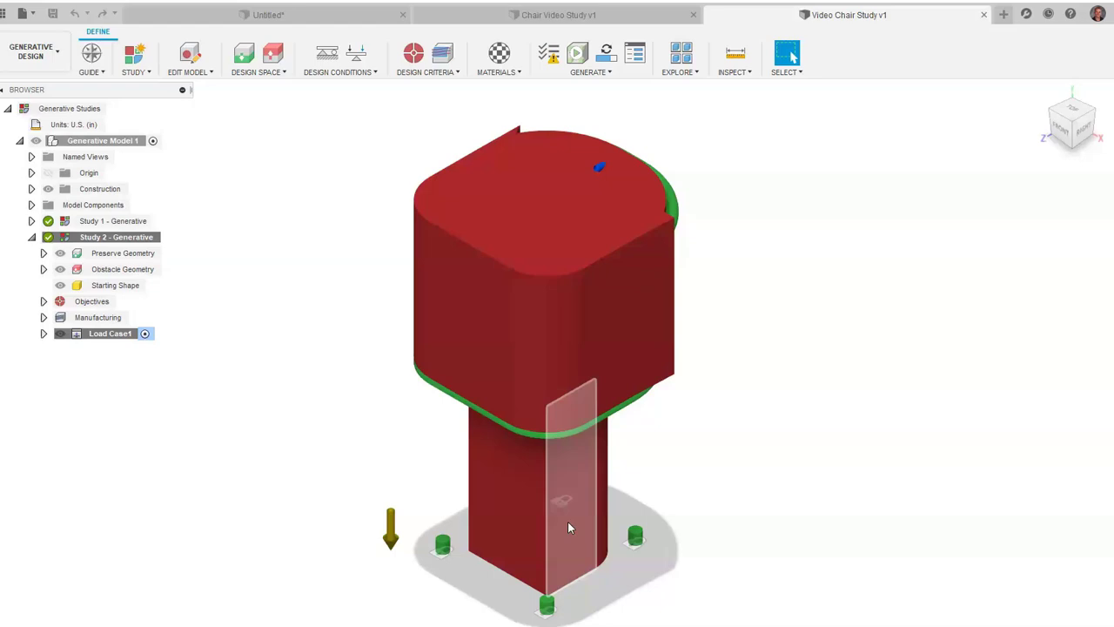
{"action": "left_click", "coordinate": [635, 59]}
{"action": "left_click", "coordinate": [763, 306]}
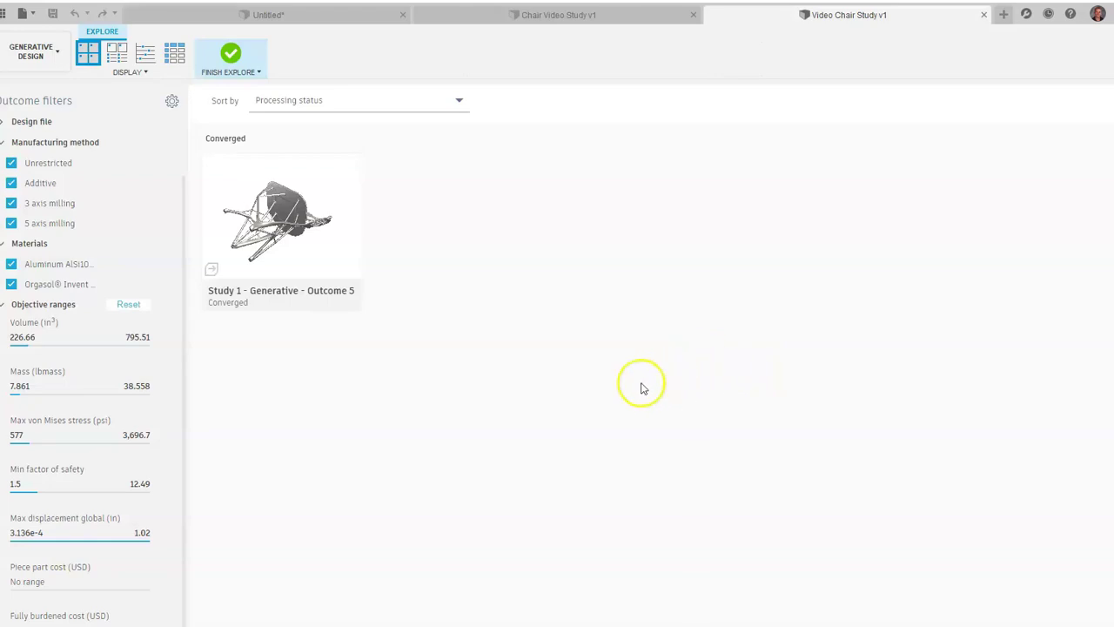
{"action": "double_click", "coordinate": [305, 256]}
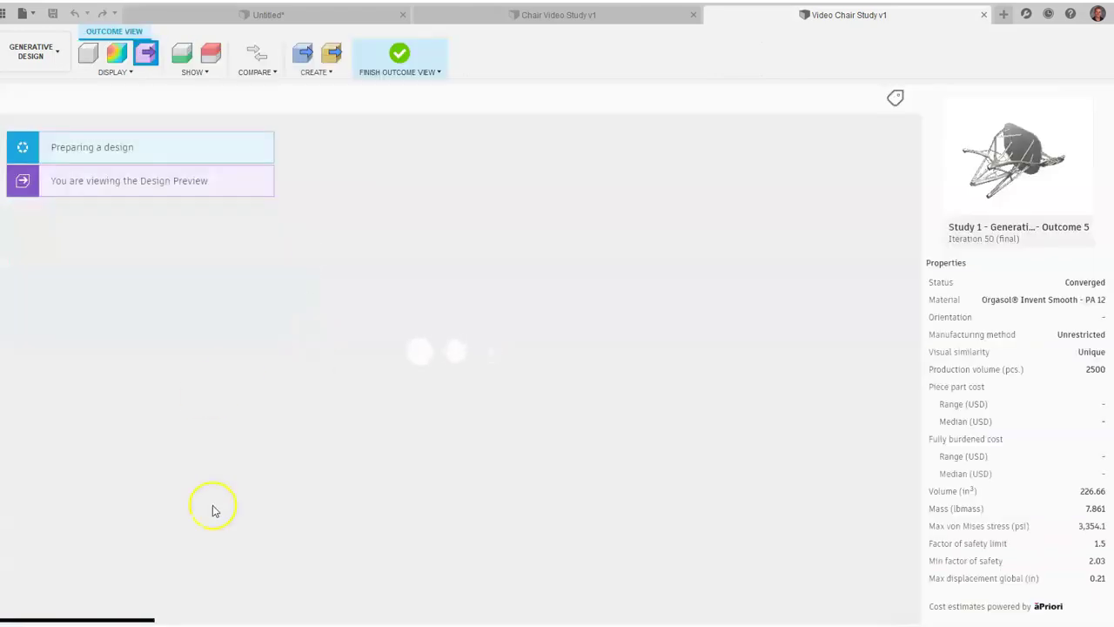